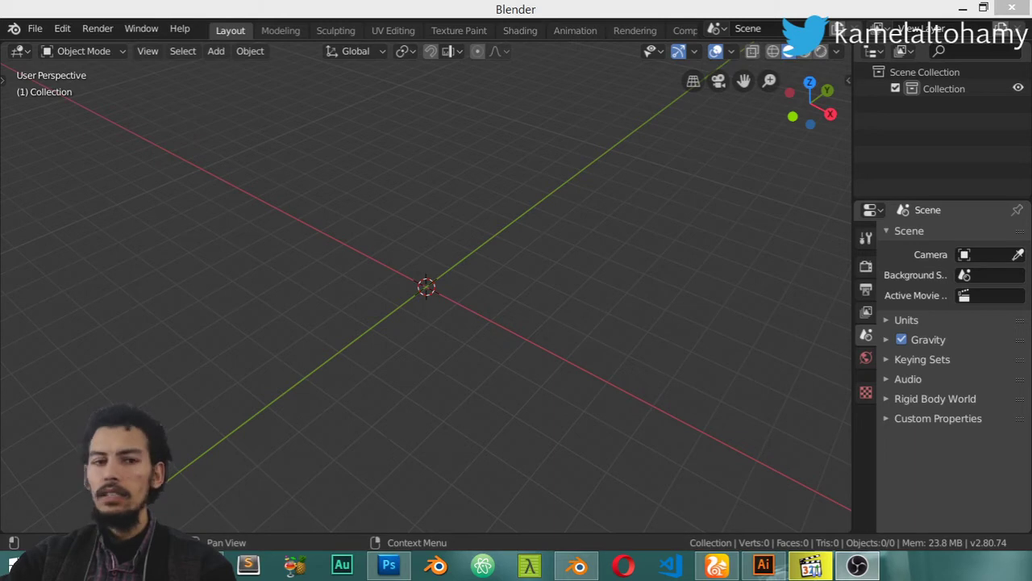
# Widen the properties area slightly, switch back to Blender from the product reference image, and make the window full screen
pyautogui.click(843, 458)
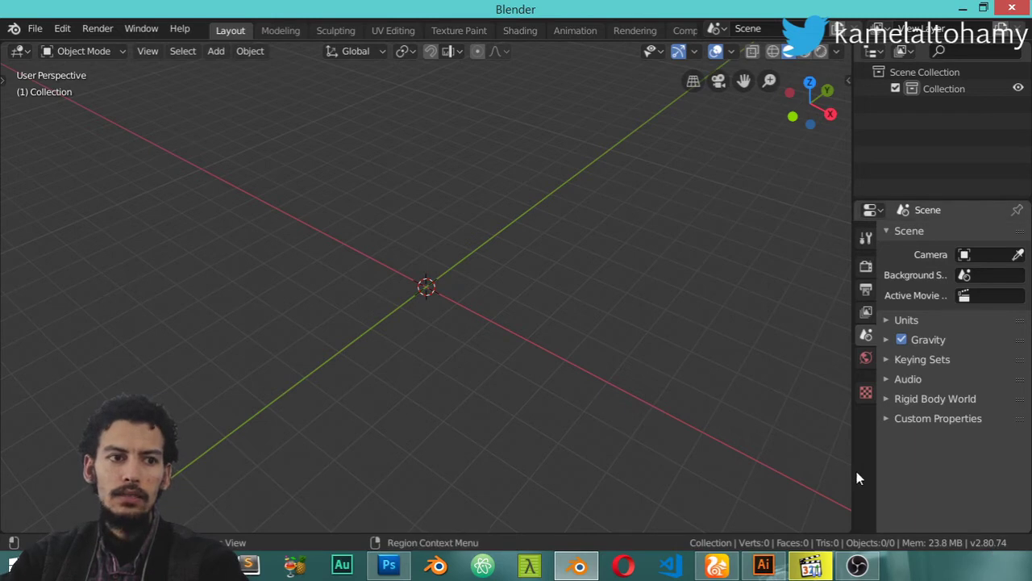
pyautogui.moveTo(853, 474); pyautogui.dragTo(843, 474)
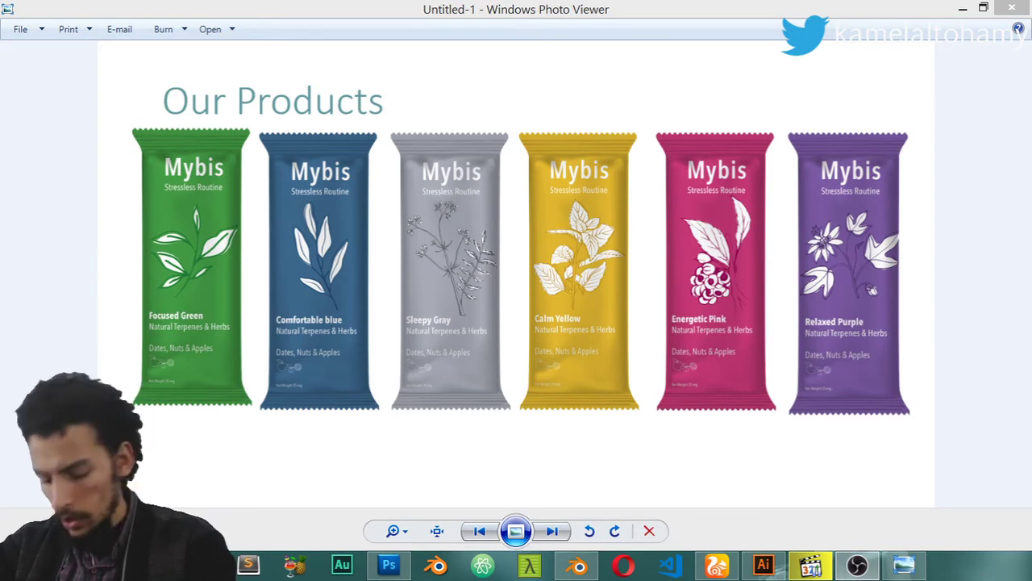
pyautogui.hotkey('alt', 'Tab')
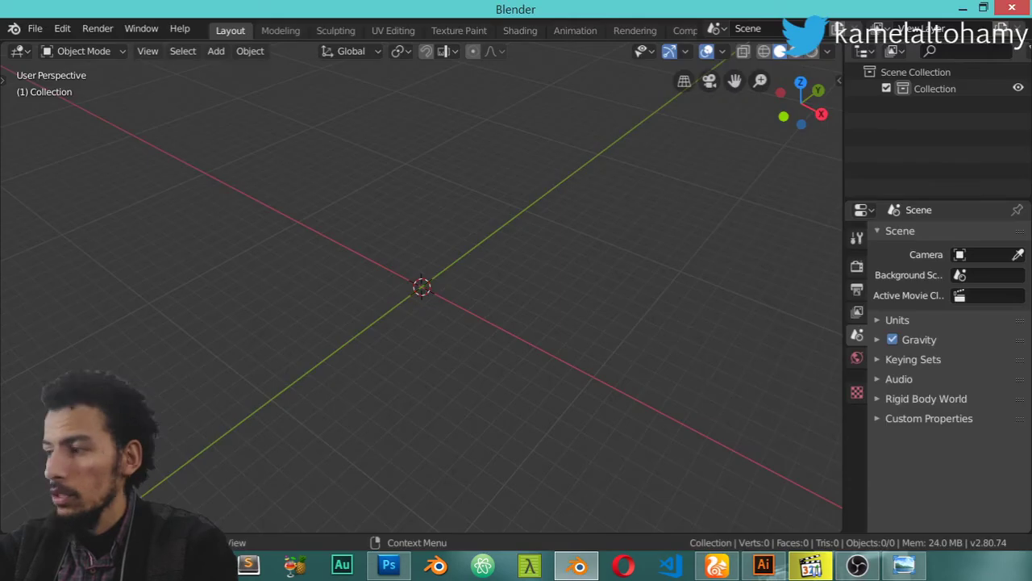
pyautogui.hotkey('alt', 'F11')
# Set the scene's length unit to Centimeters
pyautogui.hotkey('shift', 'a')
pyautogui.click(919, 318)
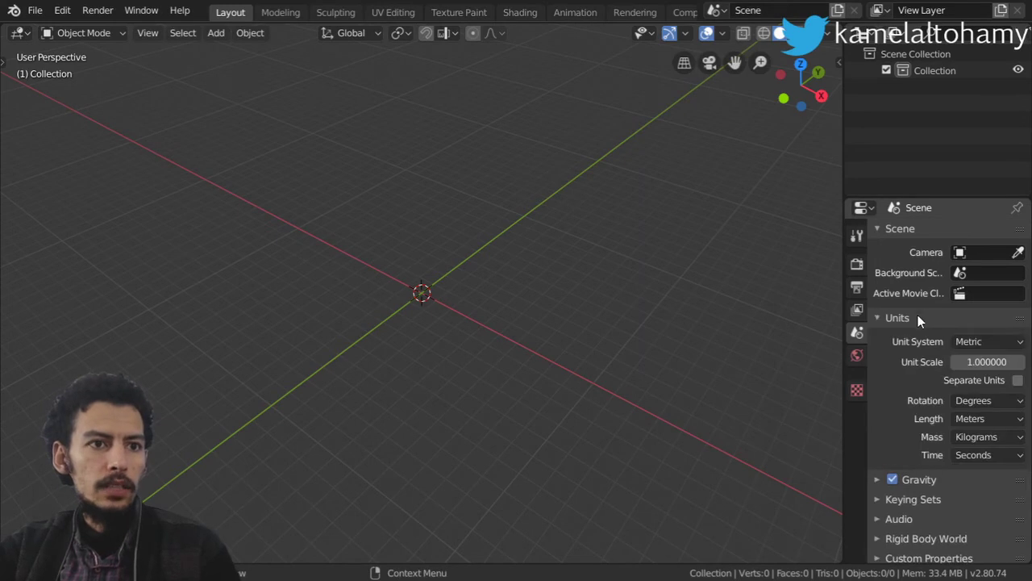
pyautogui.click(1000, 342)
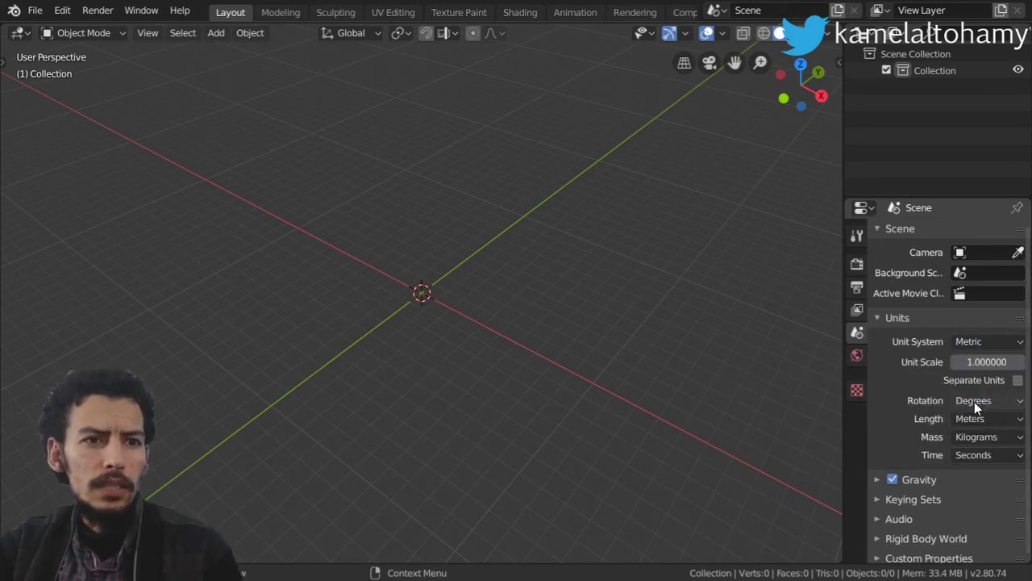
pyautogui.click(980, 419)
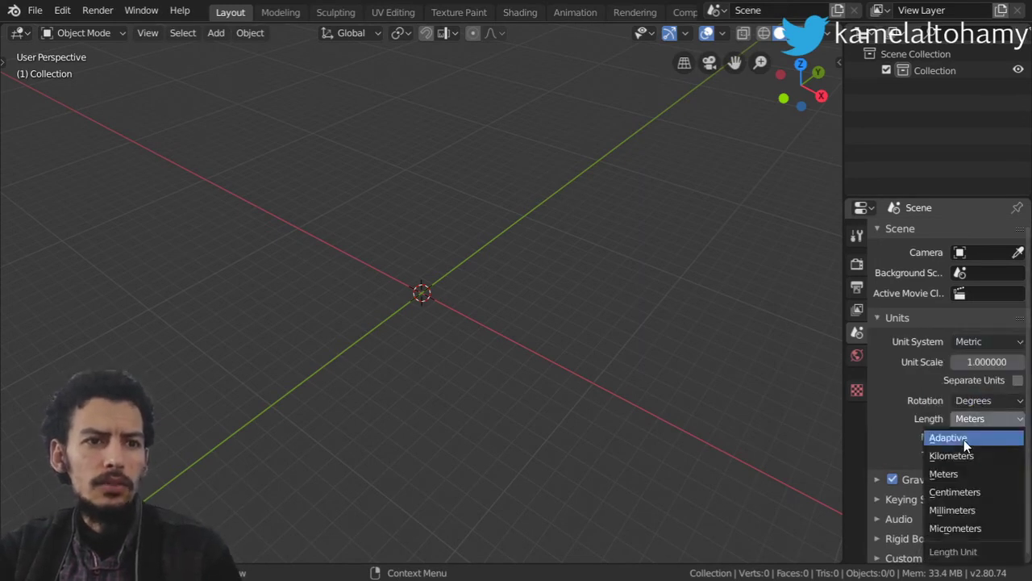
pyautogui.click(955, 491)
# Add a plane mesh in front view and rotate it 90° about the X axis
pyautogui.press('KP_1')
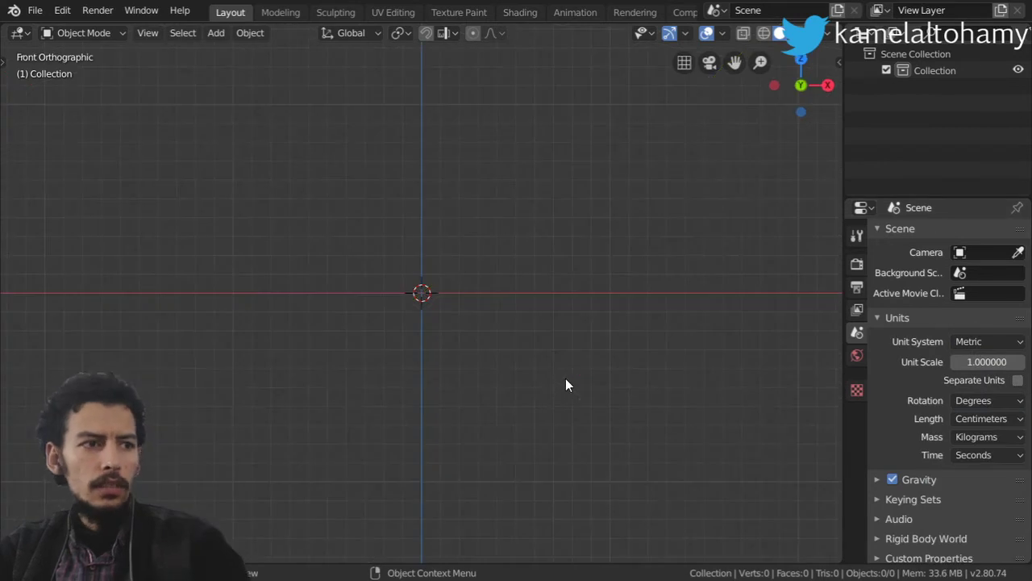
pyautogui.hotkey('shift', 'a')
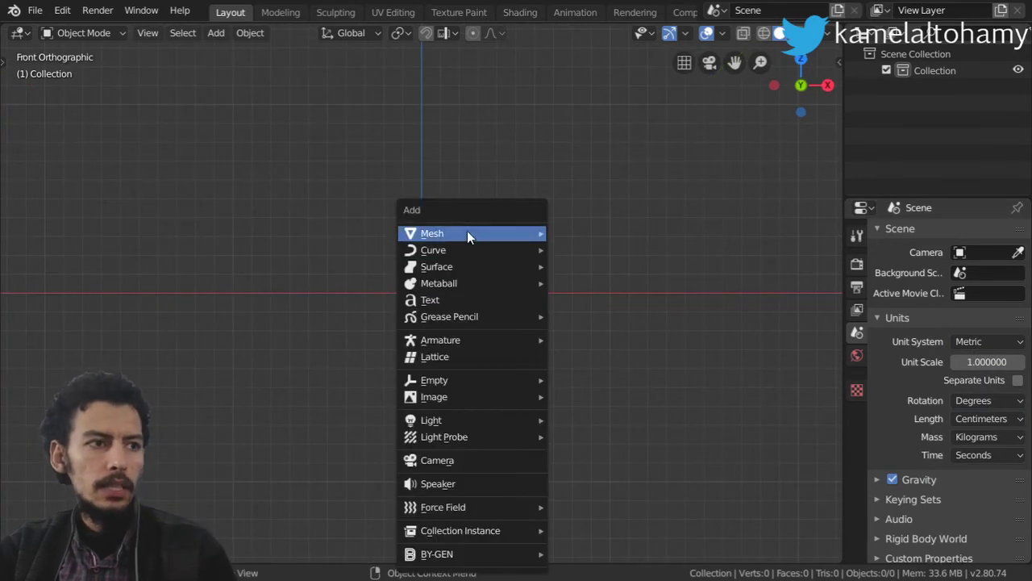
pyautogui.moveTo(468, 232)
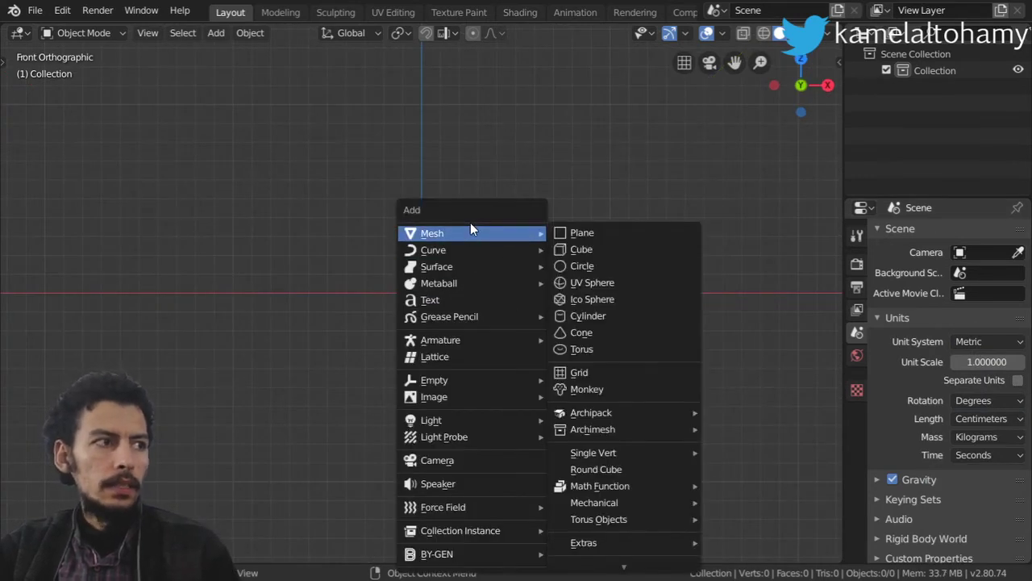
pyautogui.click(632, 234)
pyautogui.write('rx90')
pyautogui.press('Return')
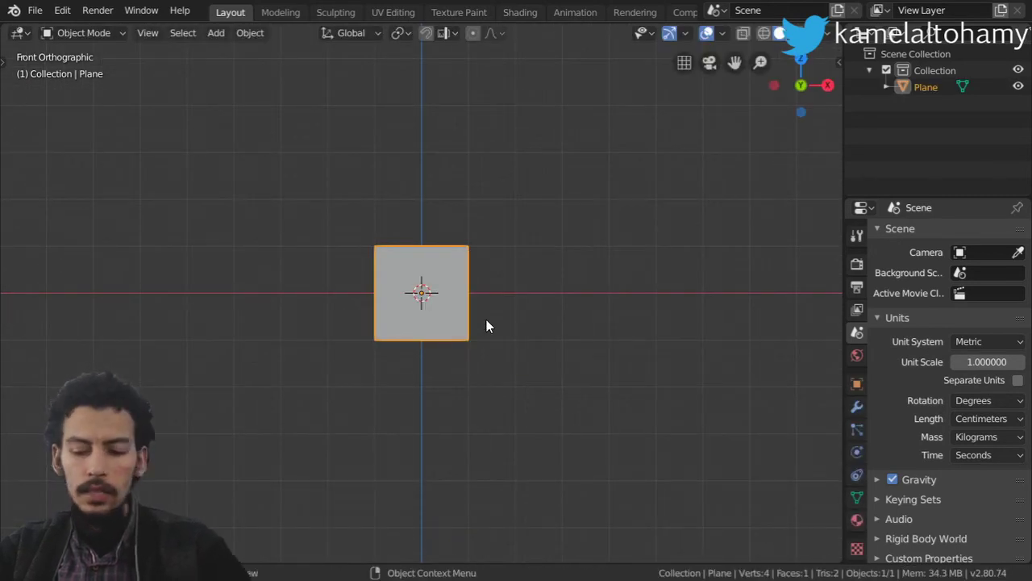
# Set the plane's dimensions to 2.5 cm in X and 8 cm in Y, and frame it in the viewport
pyautogui.scroll(7, 486, 319)
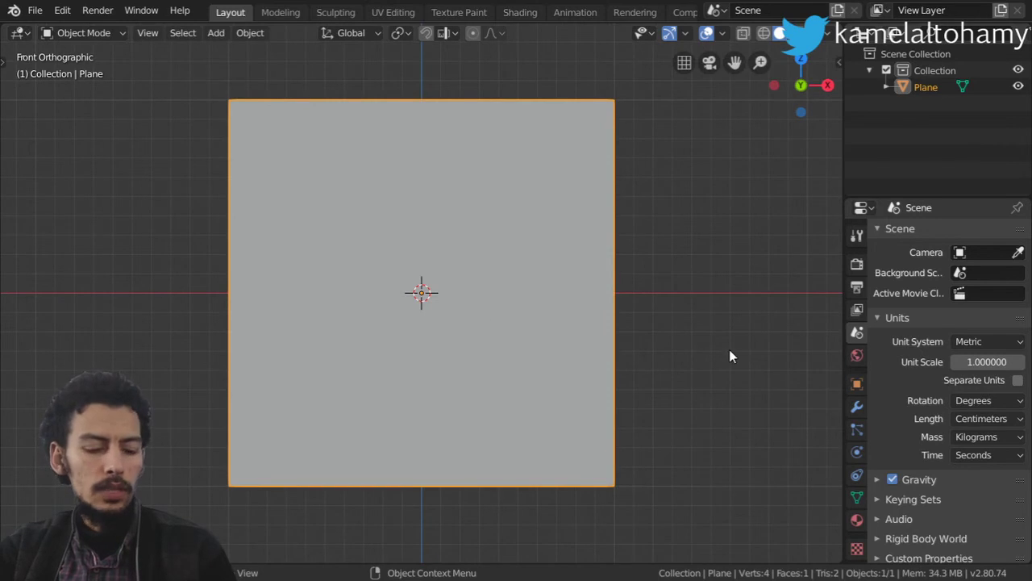
pyautogui.press('n')
pyautogui.click(833, 93)
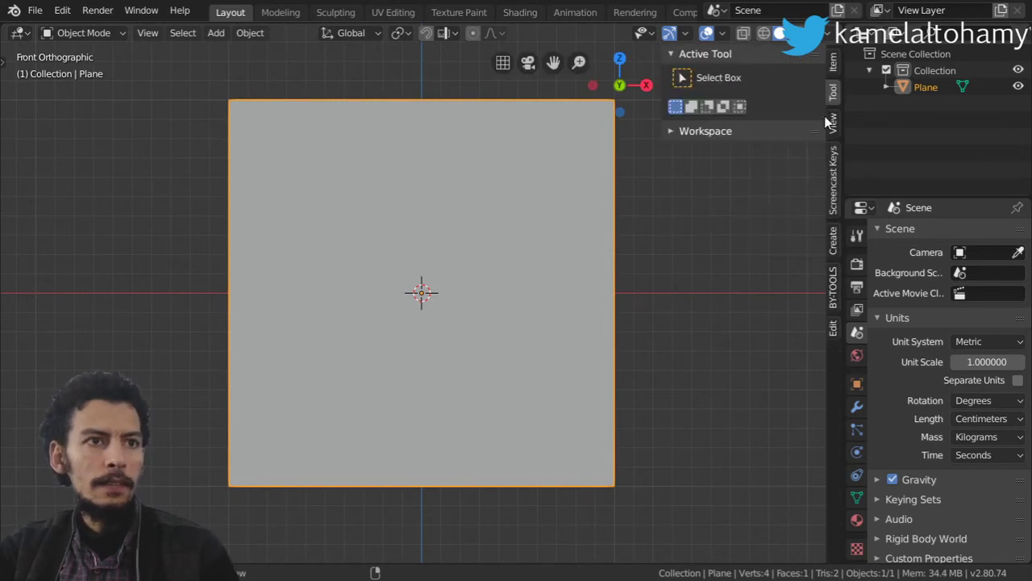
pyautogui.click(833, 65)
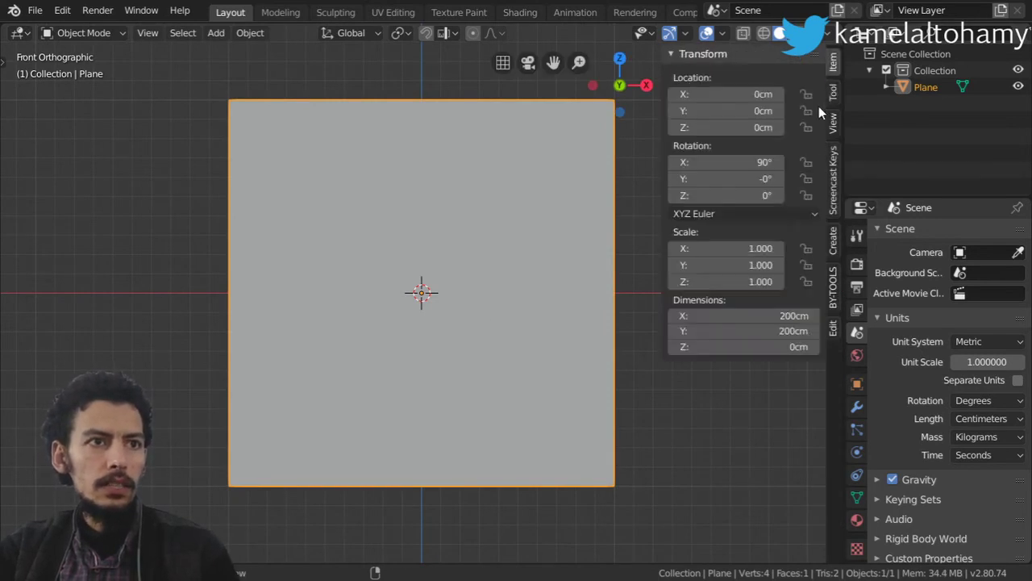
pyautogui.click(759, 315)
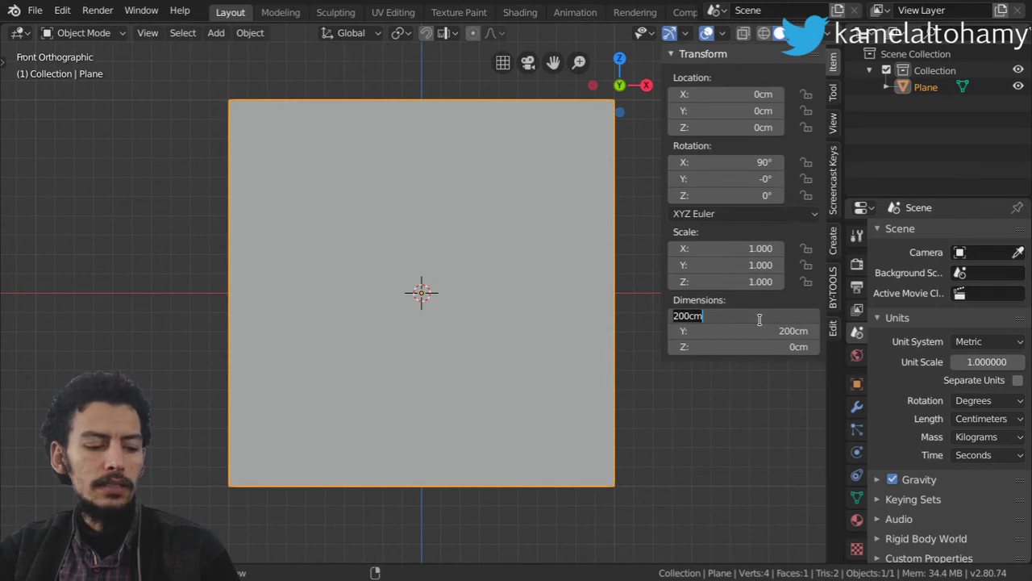
pyautogui.write('2.5')
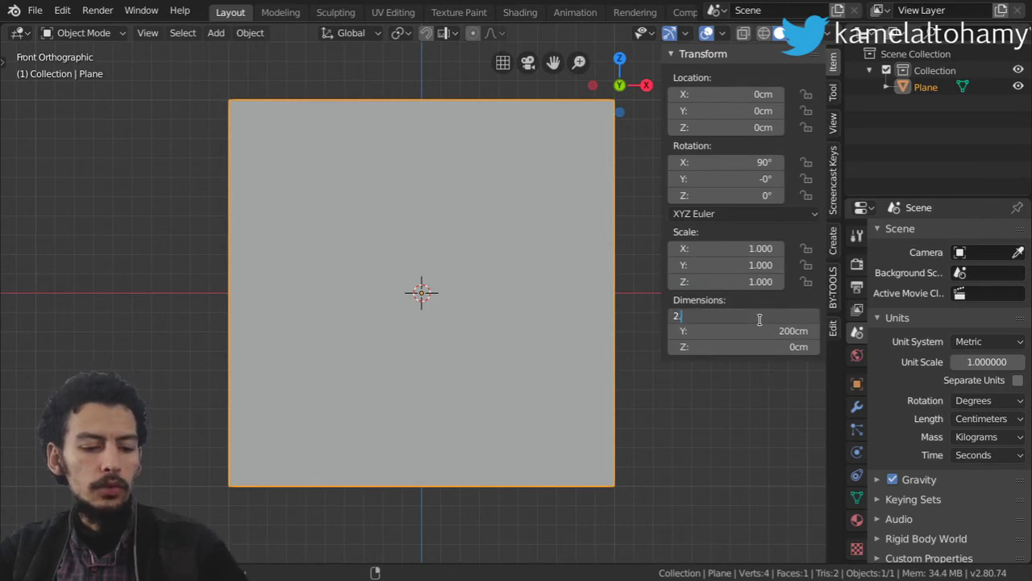
pyautogui.press('Return')
pyautogui.click(766, 326)
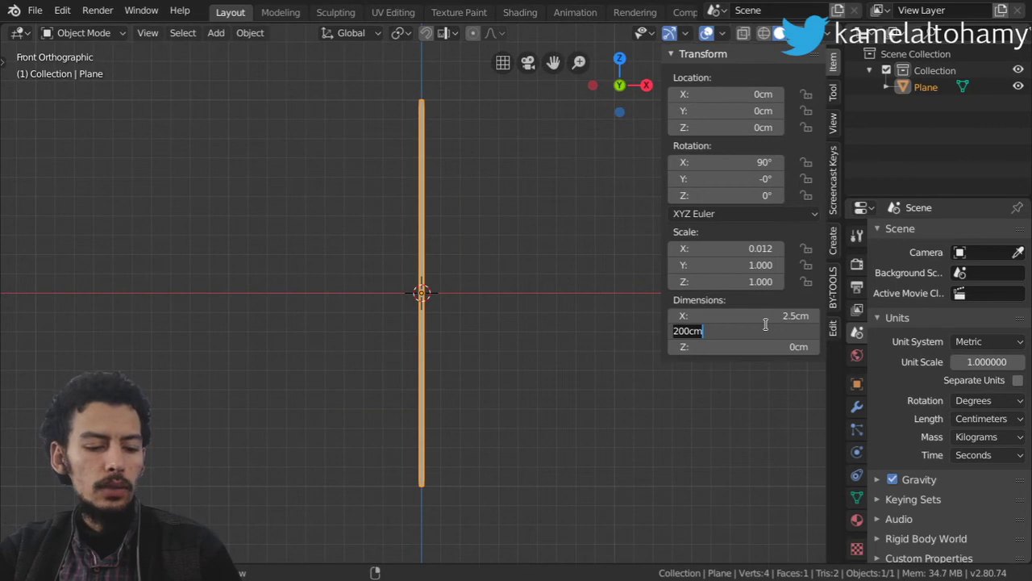
pyautogui.write('8')
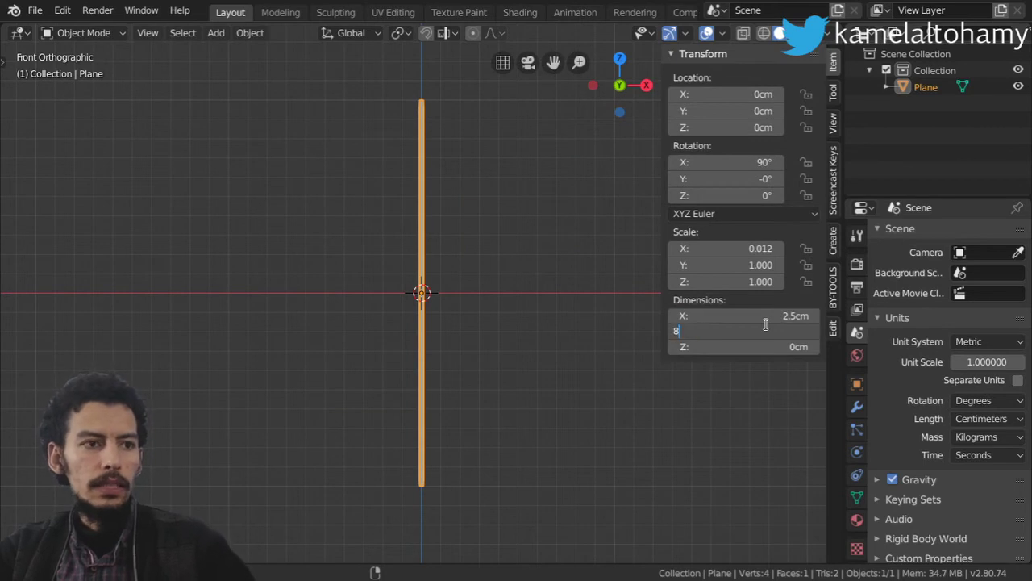
pyautogui.press('Return')
pyautogui.press('KP_Decimal')
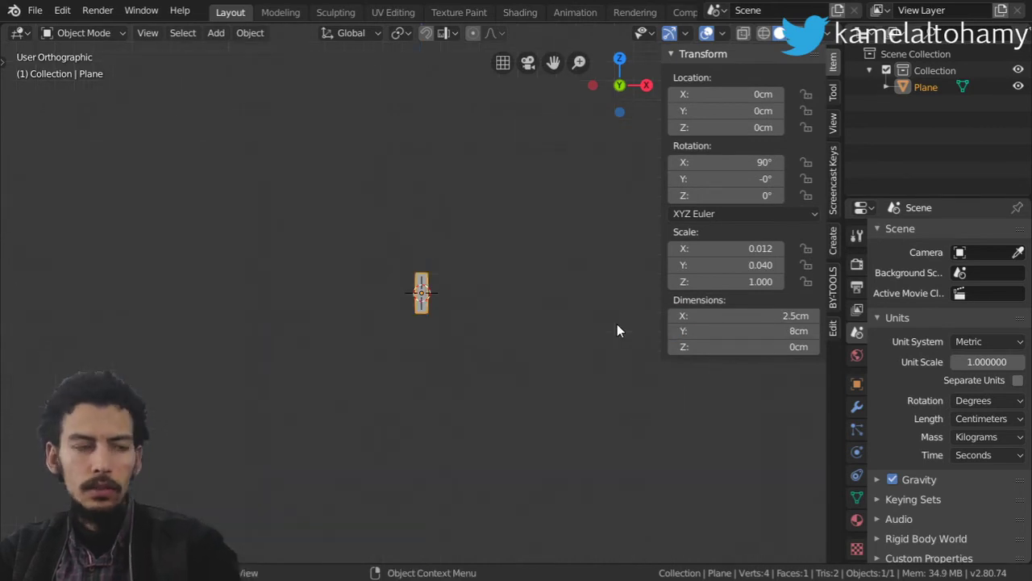
# Try a Y dimension of 9 cm on the plane, and return it to 8 cm
pyautogui.click(773, 325)
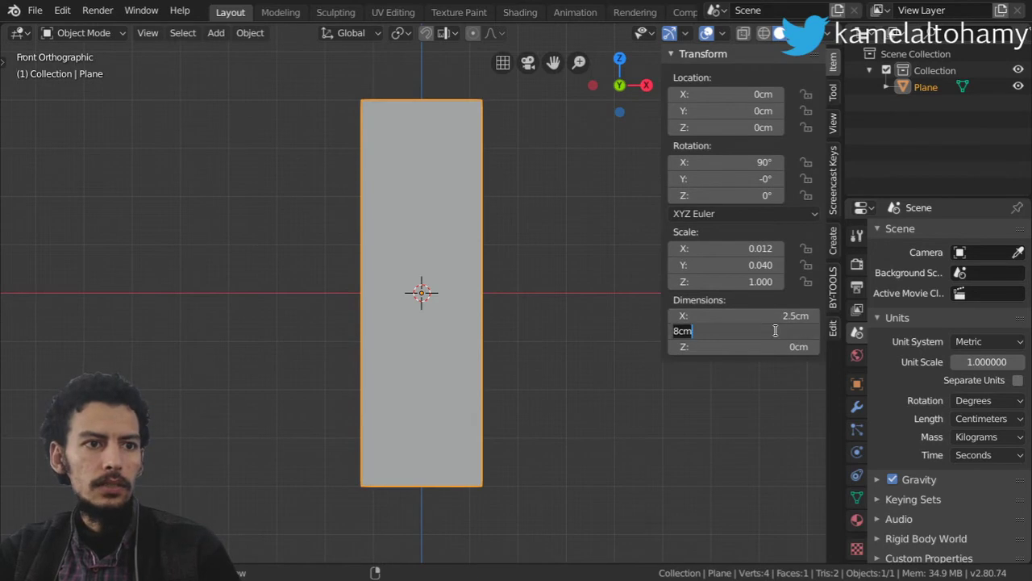
pyautogui.write('9')
pyautogui.press('Return')
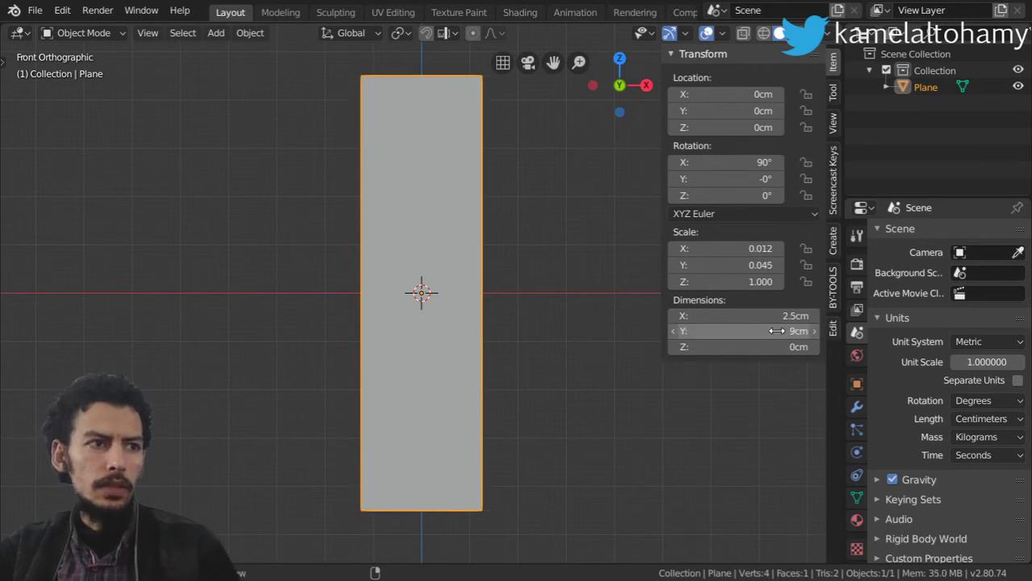
pyautogui.click(777, 331)
pyautogui.write('8')
pyautogui.press('Return')
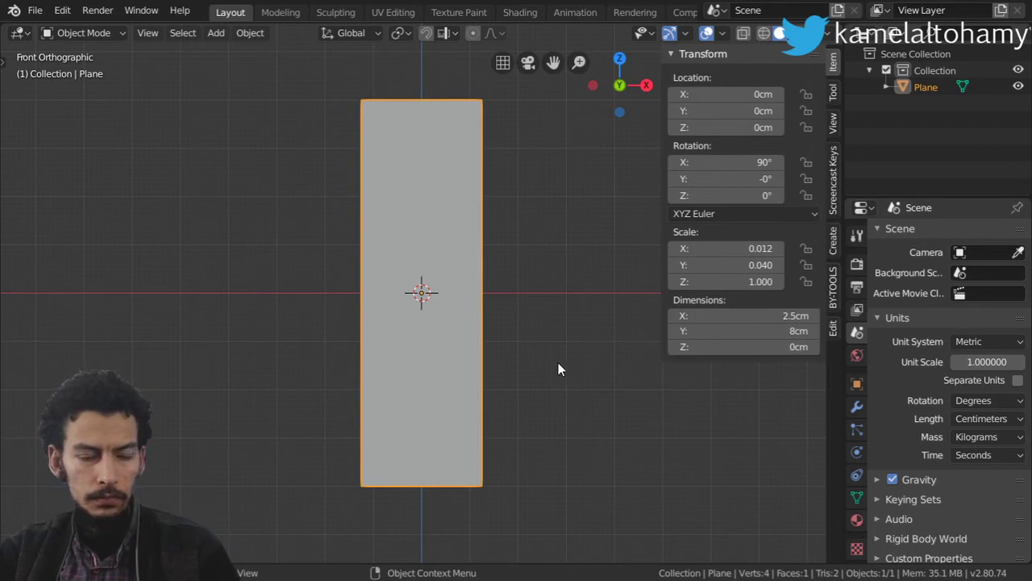
# Hide the transform sidebar and enter Edit Mode on the plane in top view
pyautogui.press('n')
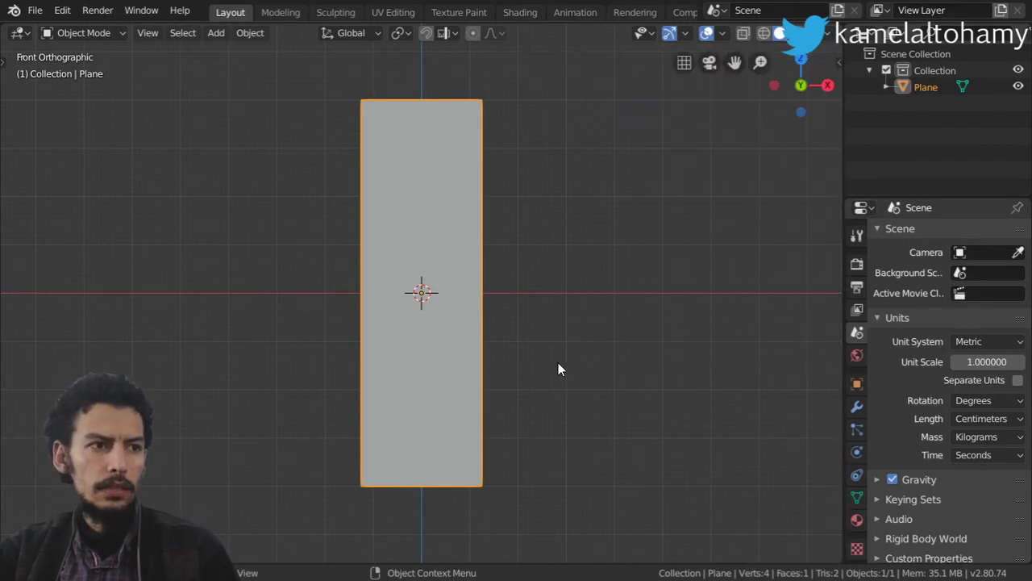
pyautogui.press('n')
pyautogui.press('n')
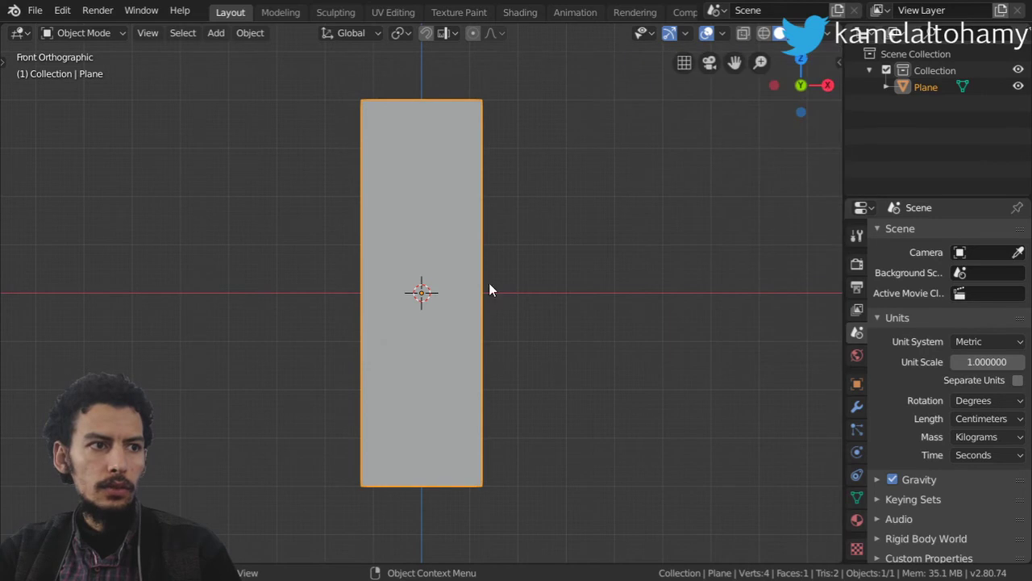
pyautogui.press('KP_7')
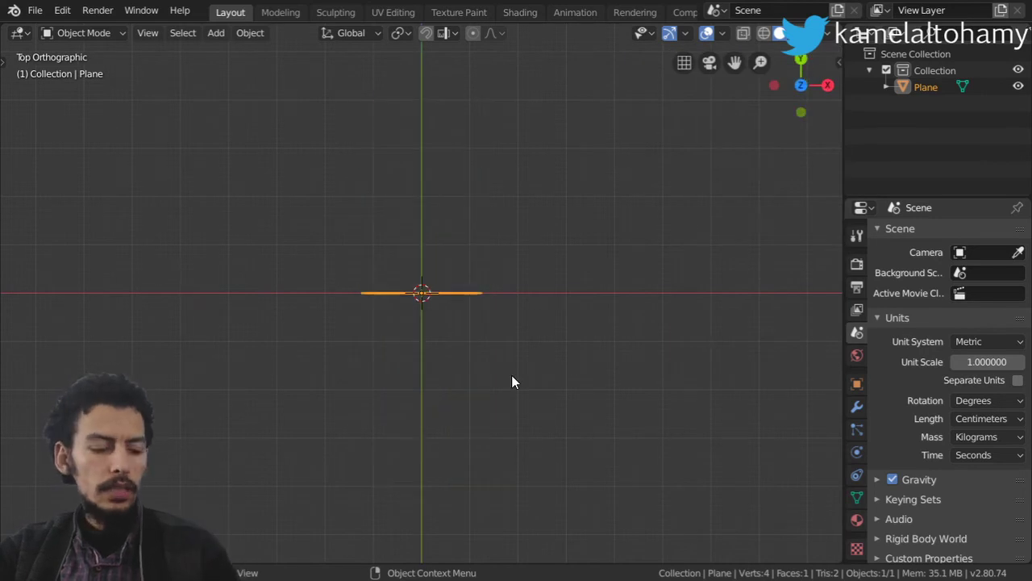
pyautogui.press('Tab')
# Try to extrude the plane's face by .005, first along its normal and again along the global Y axis
pyautogui.write('e')
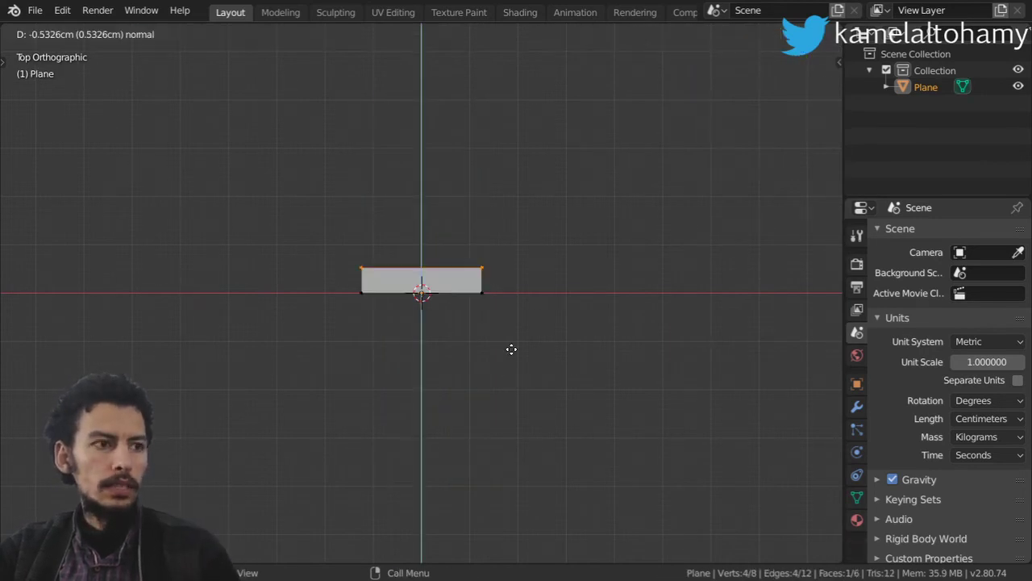
pyautogui.write('.005')
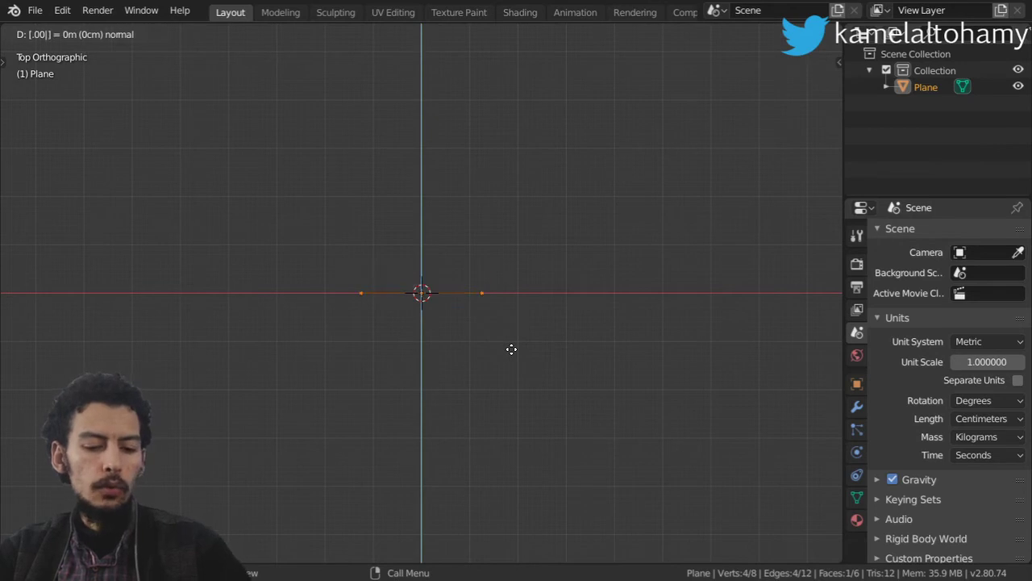
pyautogui.write('e')
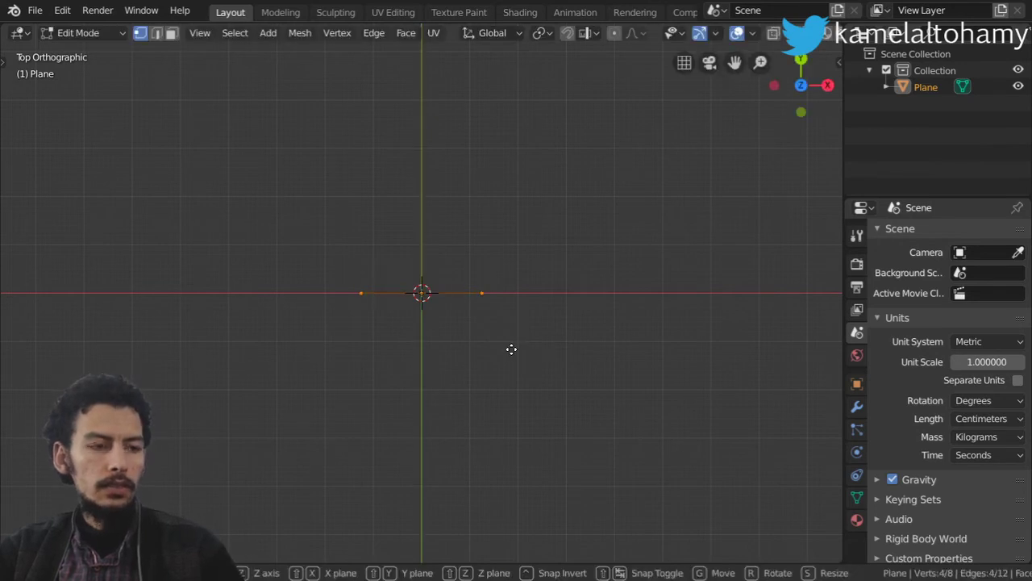
pyautogui.write('y')
pyautogui.write('.005')
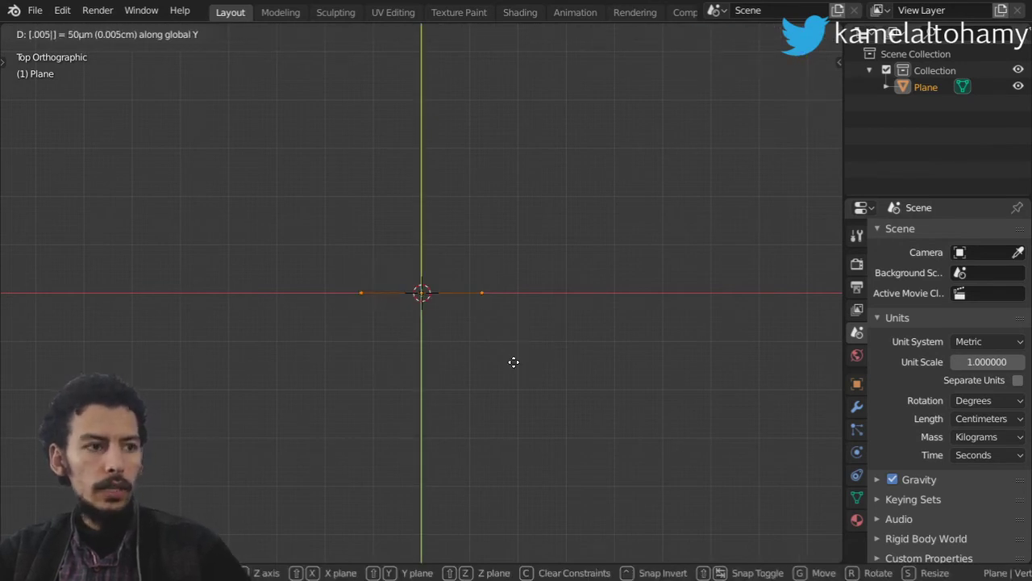
pyautogui.press('Return')
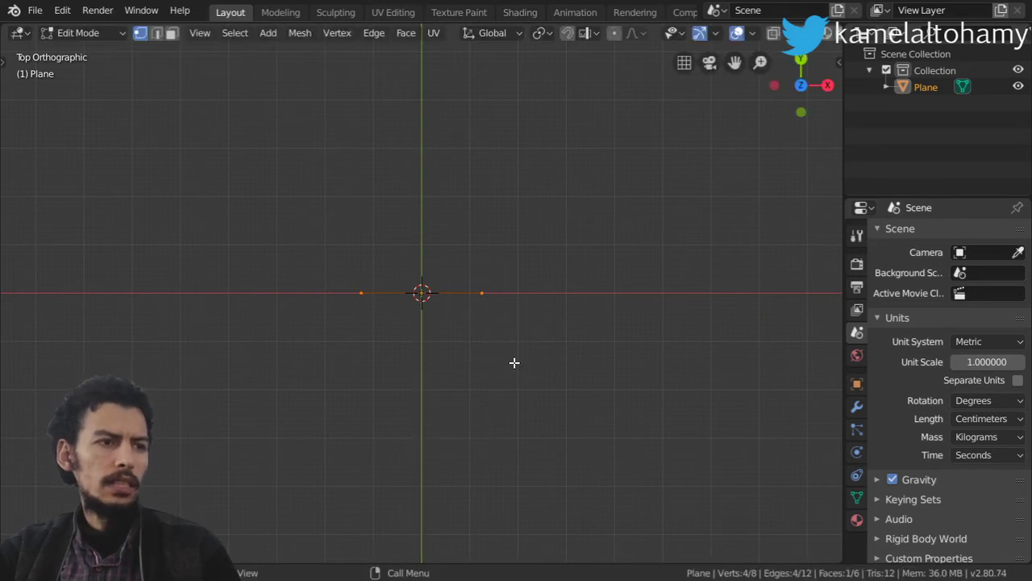
# Extrude the plane's face 0.5 cm along the global Y axis
pyautogui.write('ey.5')
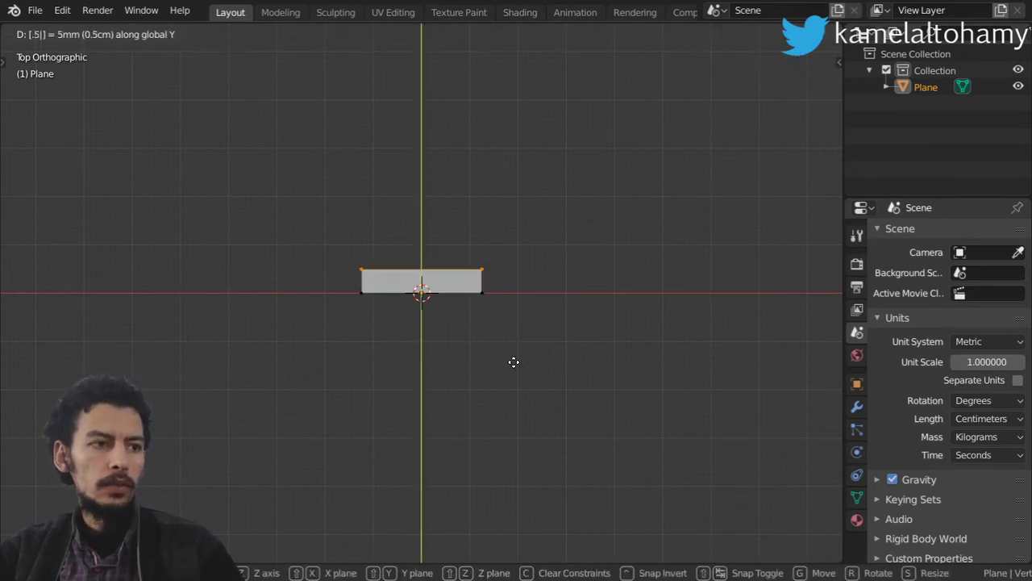
pyautogui.press('Return')
pyautogui.moveTo(610, 394); pyautogui.dragTo(535, 323, button='middle')
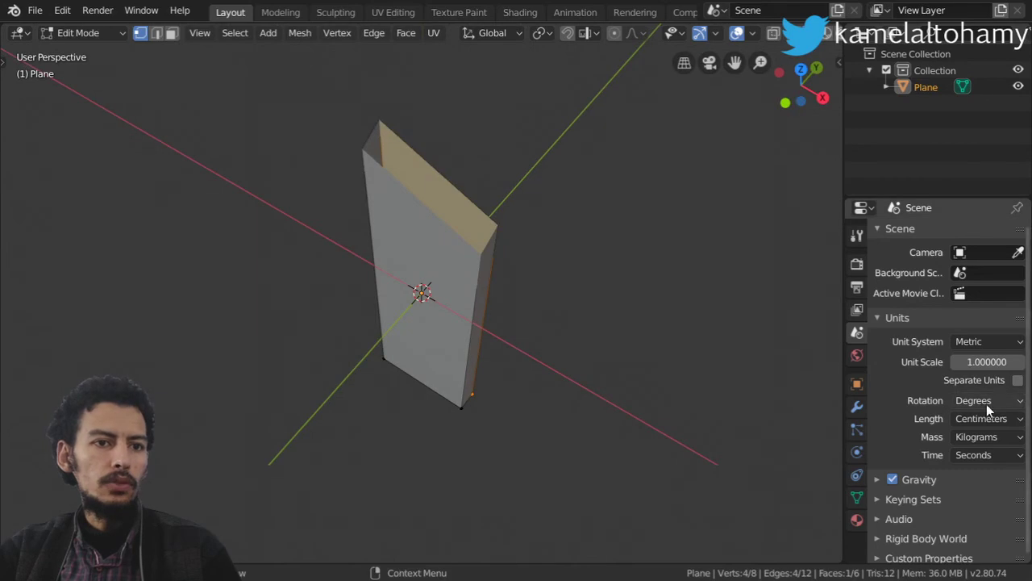
pyautogui.moveTo(608, 303); pyautogui.dragTo(560, 252, button='middle')
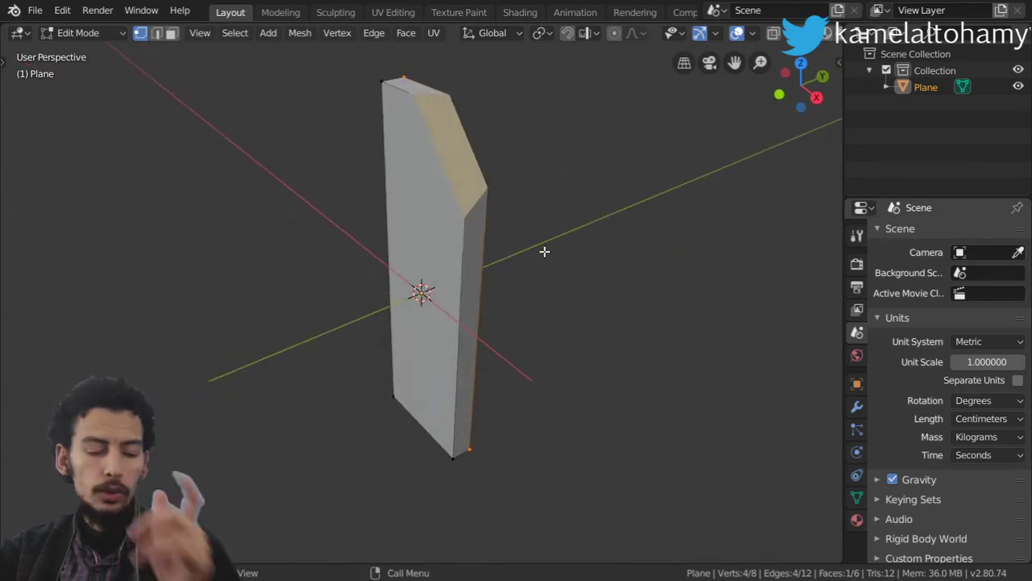
# Set the viewport's clip start to 0.002 cm and hide the sidebar
pyautogui.press('n')
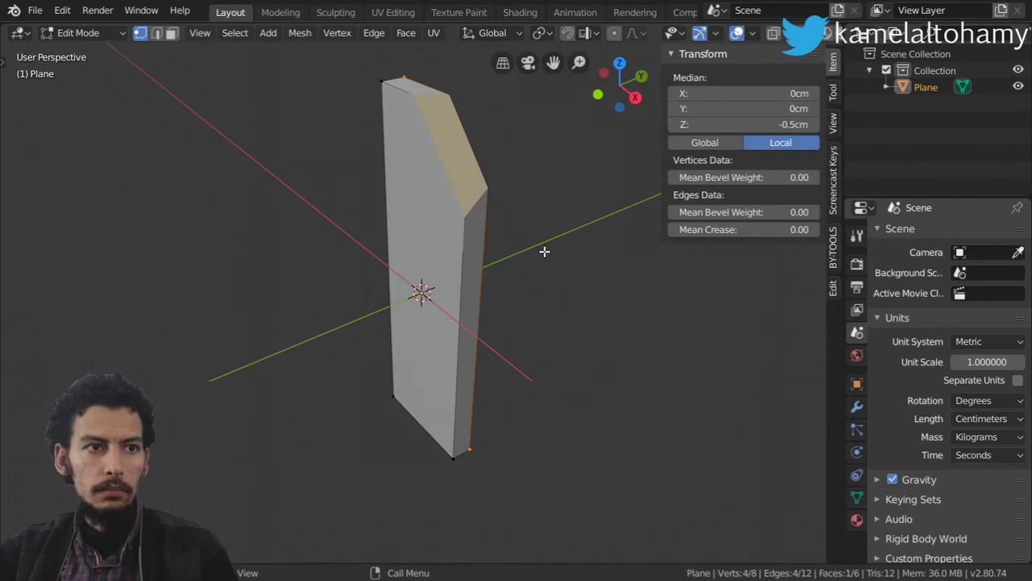
pyautogui.click(977, 420)
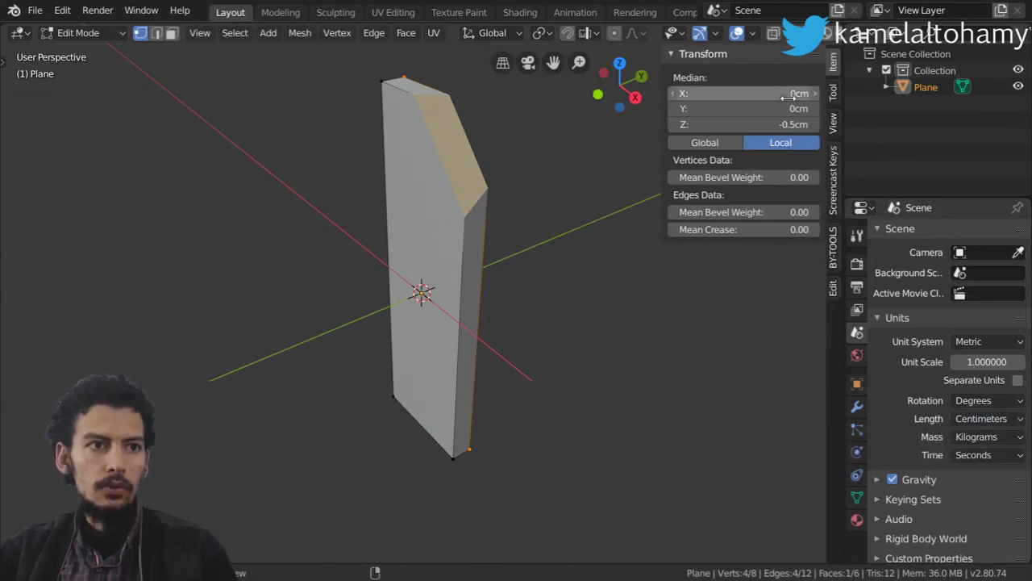
pyautogui.click(834, 123)
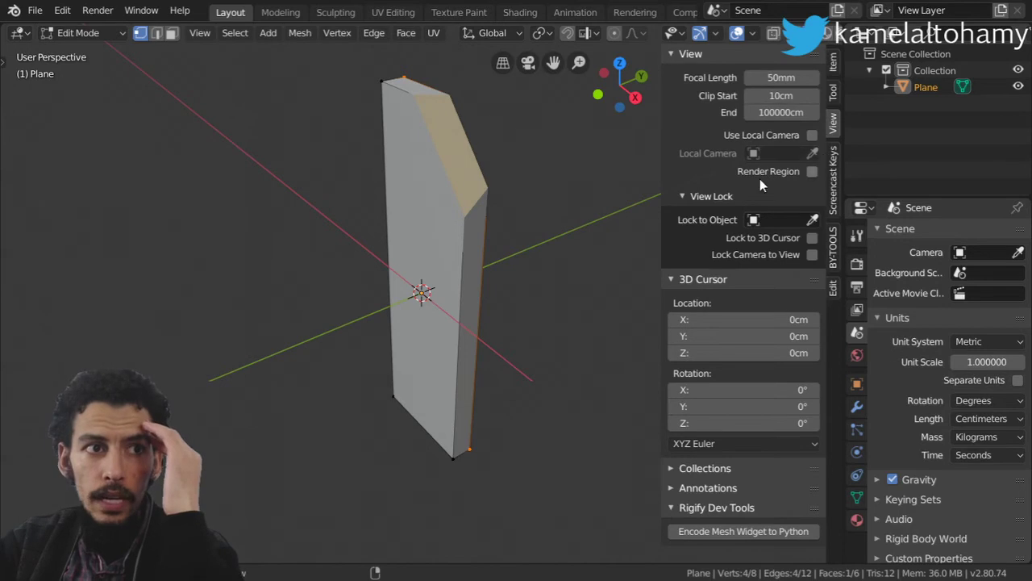
pyautogui.click(781, 95)
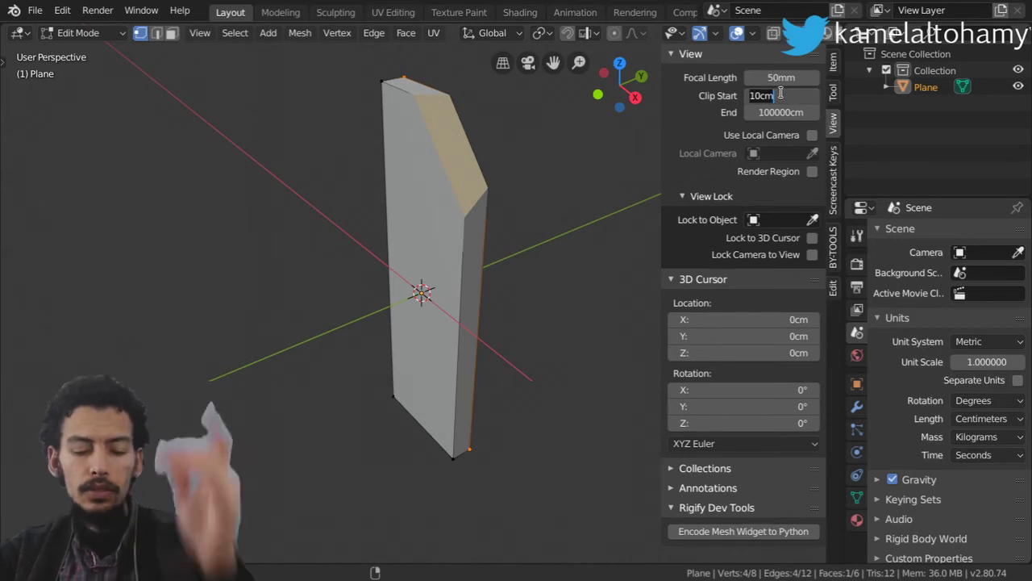
pyautogui.write('.002')
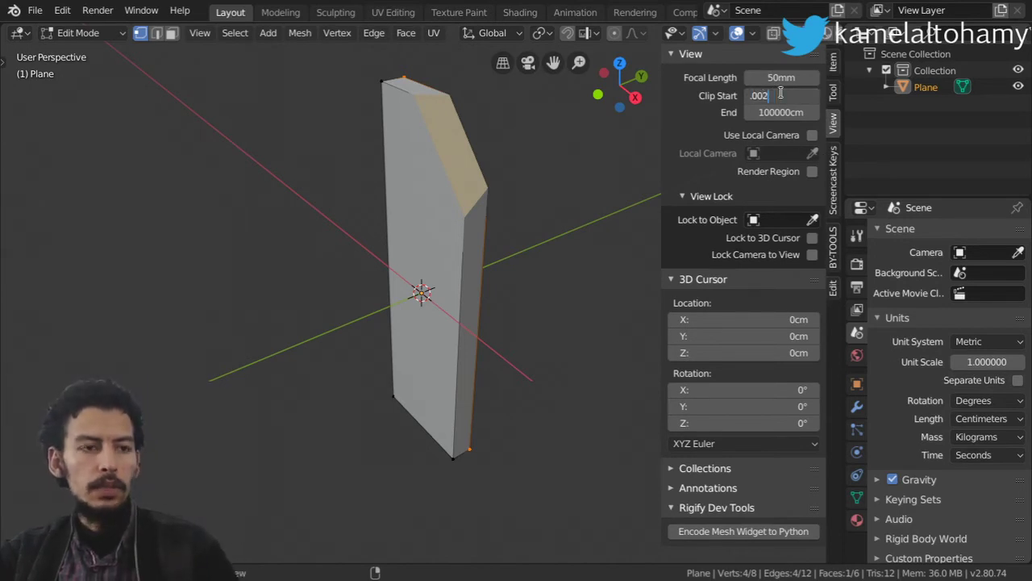
pyautogui.press('Return')
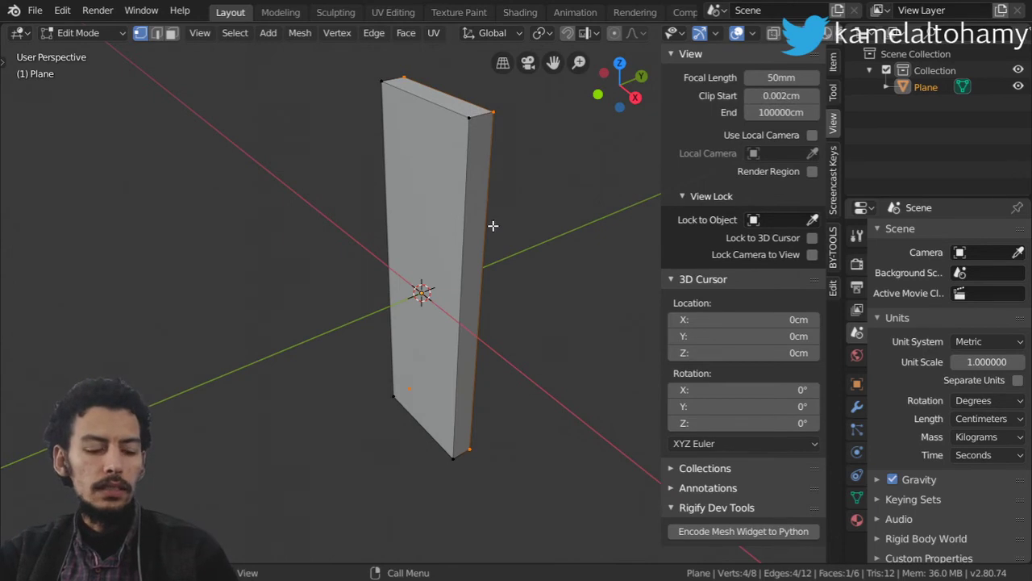
pyautogui.press('n')
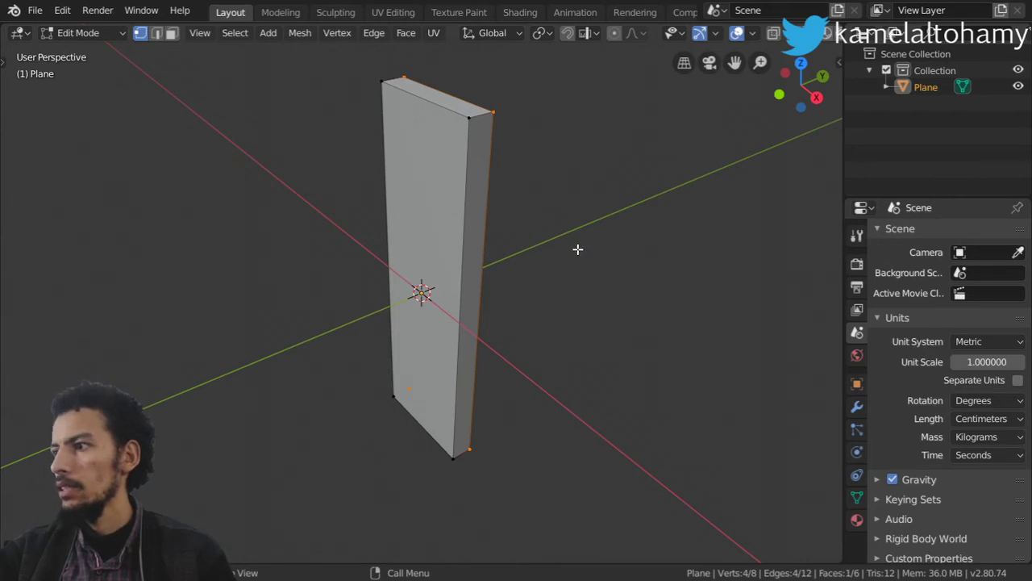
# Add one centred horizontal loop cut across the bar in front view
pyautogui.moveTo(399, 201); pyautogui.dragTo(487, 274, button='middle')
pyautogui.press('KP_1')
pyautogui.scroll(-2, 484, 315)
pyautogui.scroll(2, 492, 325)
pyautogui.hotkey('ctrl', 'r')
pyautogui.click(539, 373)
pyautogui.rightClick(540, 373)
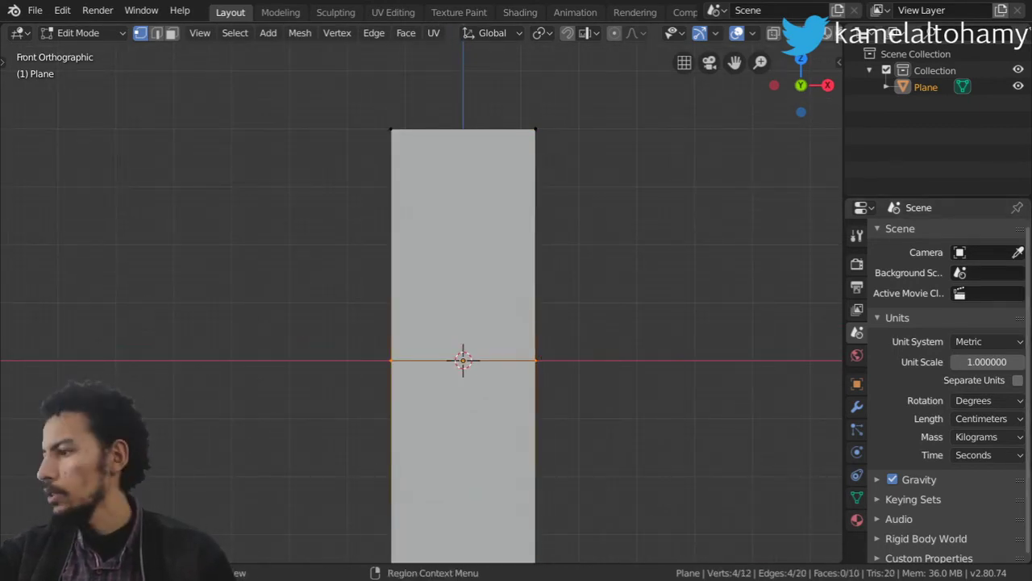
# Check the product reference image, return to Blender, and add three evenly spaced horizontal loop cuts to the bar's upper half
pyautogui.hotkey('alt', 'Tab')
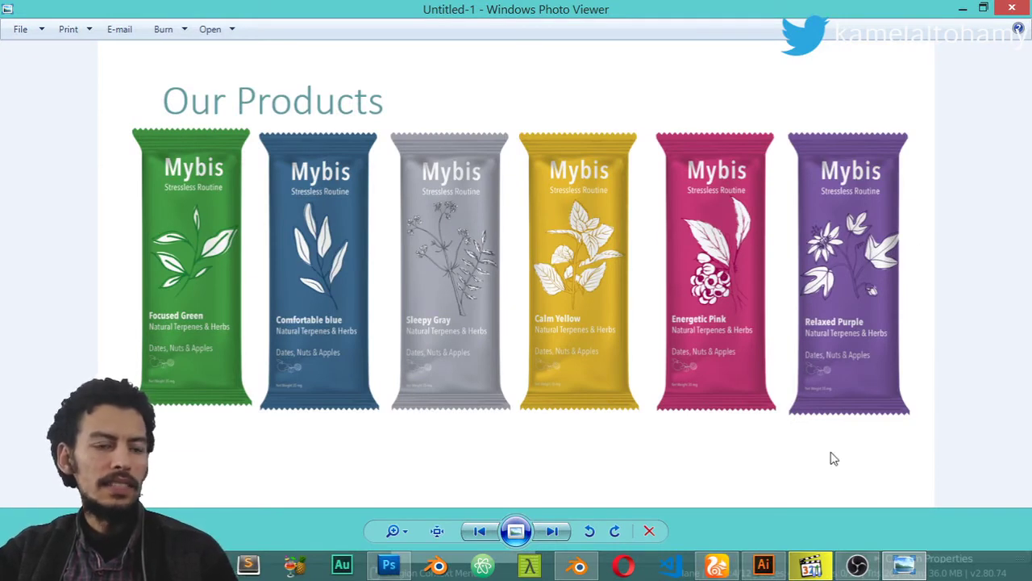
pyautogui.click(579, 564)
pyautogui.keyDown('shift'); pyautogui.moveTo(541, 165); pyautogui.dragTo(549, 211, button='middle'); pyautogui.keyUp('shift')
pyautogui.hotkey('ctrl', 'r')
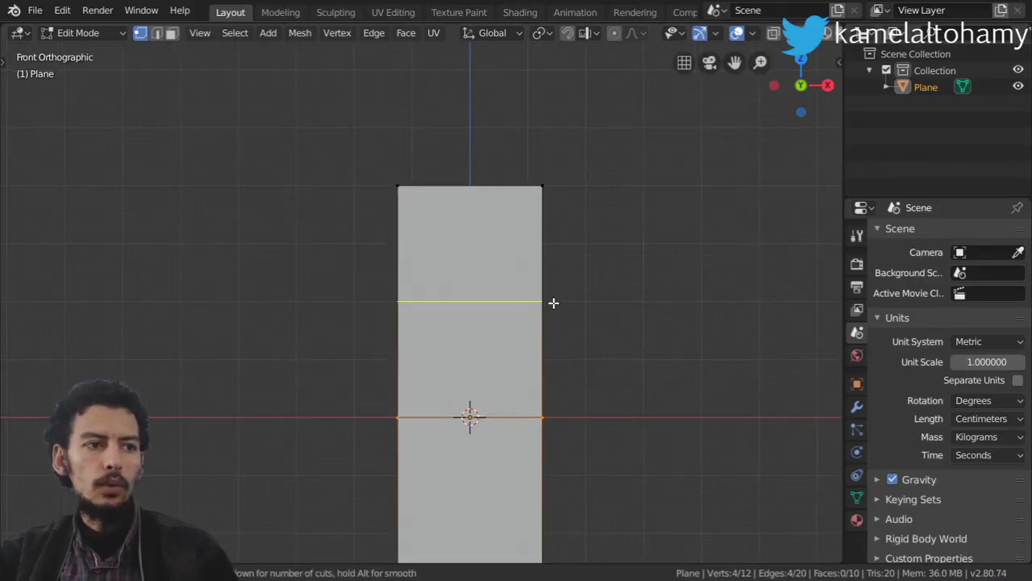
pyautogui.scroll(2, 553, 302)
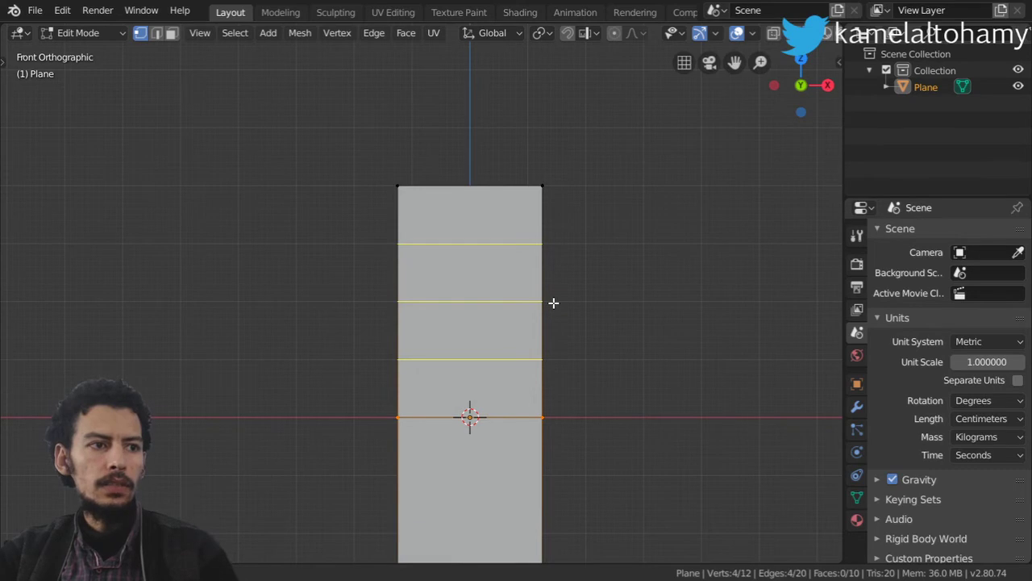
pyautogui.click(553, 302)
pyautogui.rightClick(554, 302)
pyautogui.keyDown('shift'); pyautogui.moveTo(560, 315); pyautogui.dragTo(581, 380, button='middle'); pyautogui.keyUp('shift')
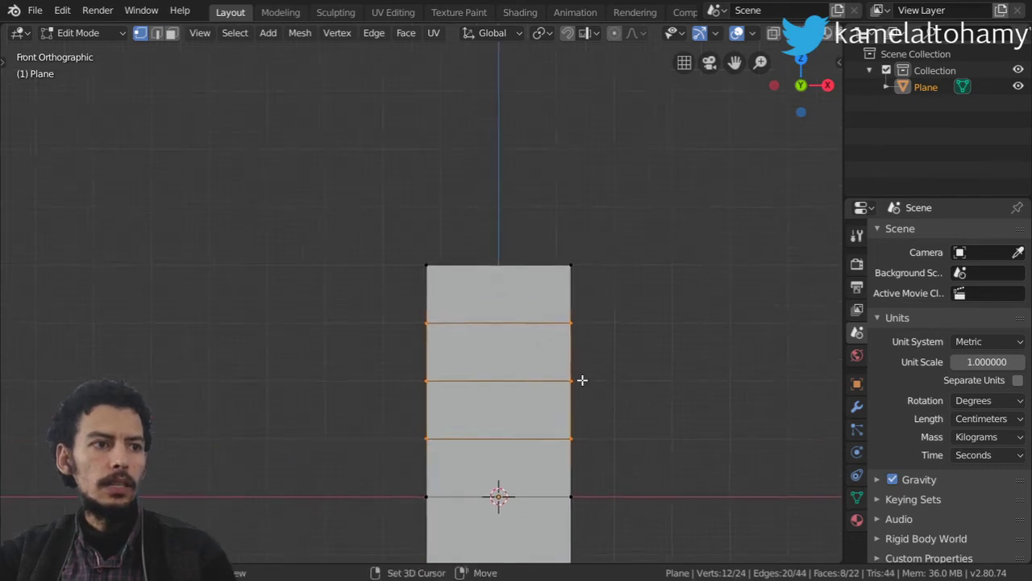
# Select the bar's top face and scale it by 0.1 along the global Y axis with smooth proportional editing
pyautogui.scroll(3, 607, 323)
pyautogui.moveTo(692, 294); pyautogui.dragTo(622, 333, button='middle')
pyautogui.click(176, 35)
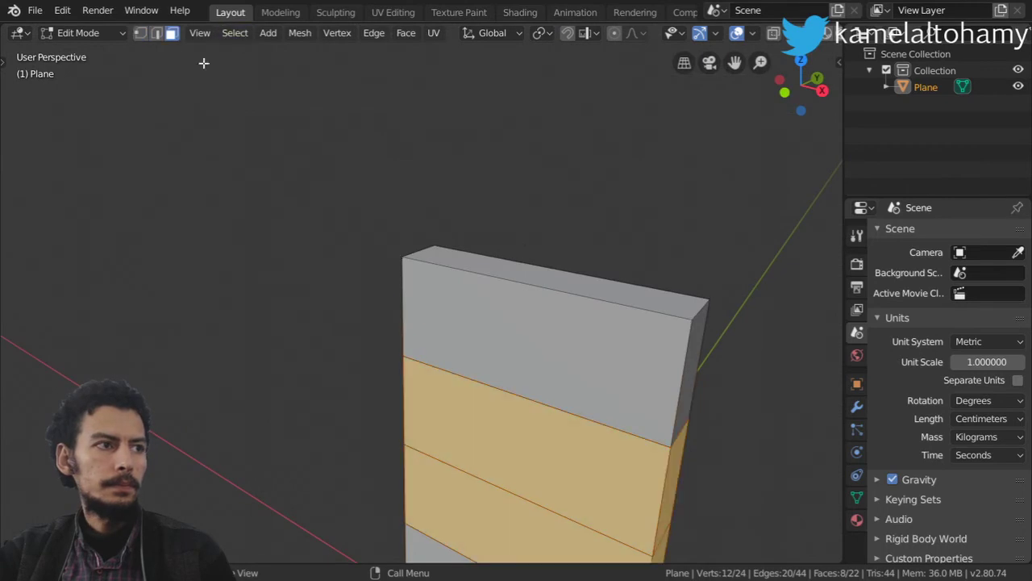
pyautogui.click(598, 290)
pyautogui.scroll(-4, 691, 359)
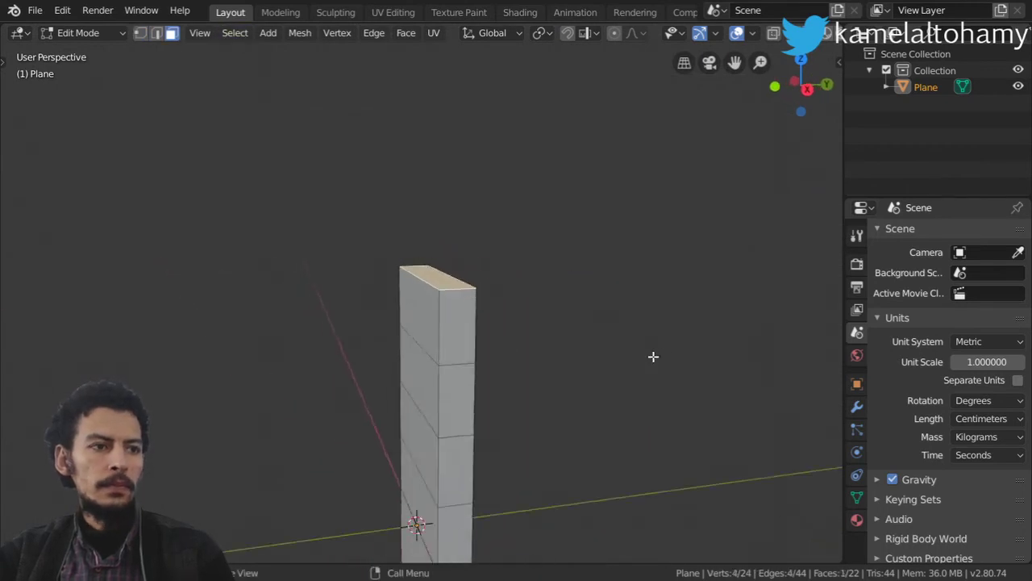
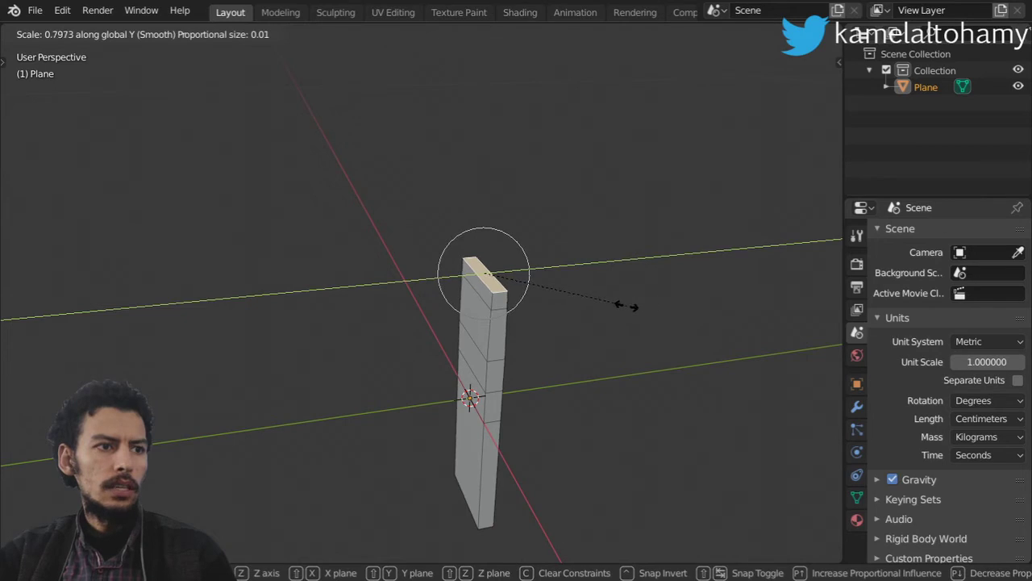
pyautogui.scroll(-1, 596, 301)
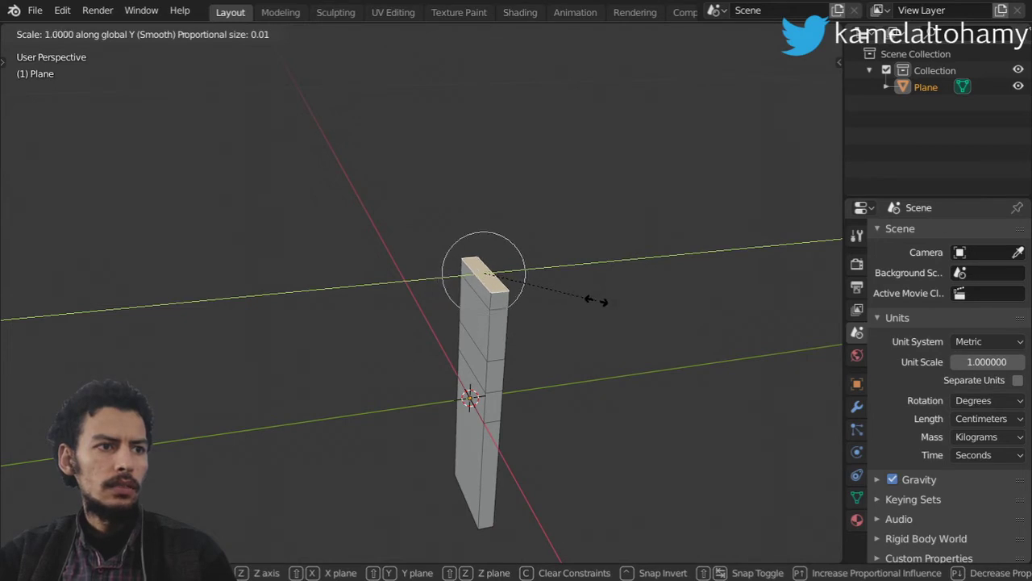
pyautogui.write('.1')
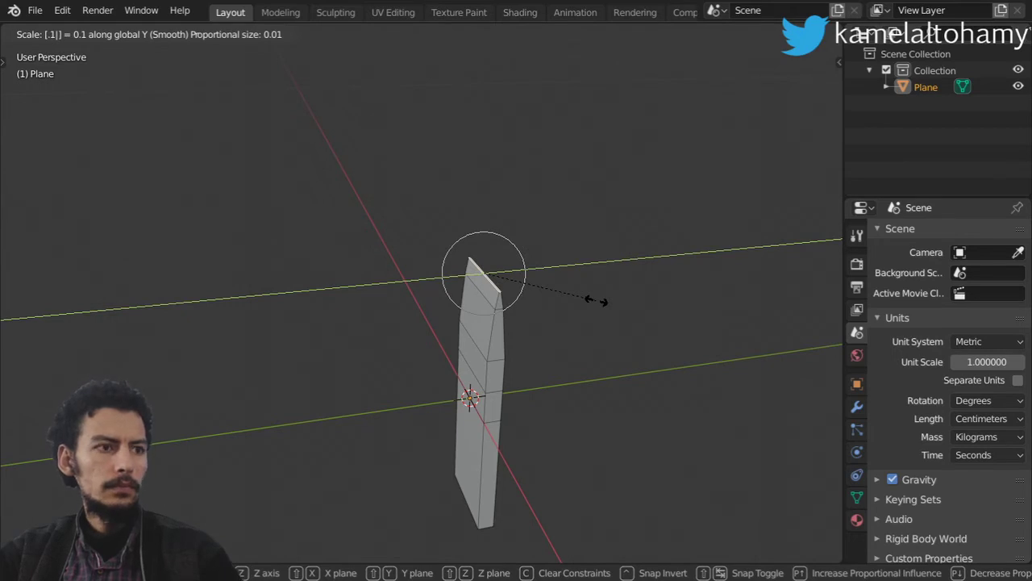
pyautogui.press('Return')
# Select the edge loop just below the top and widen it slightly along the global Y axis with proportional editing
pyautogui.scroll(3, 634, 315)
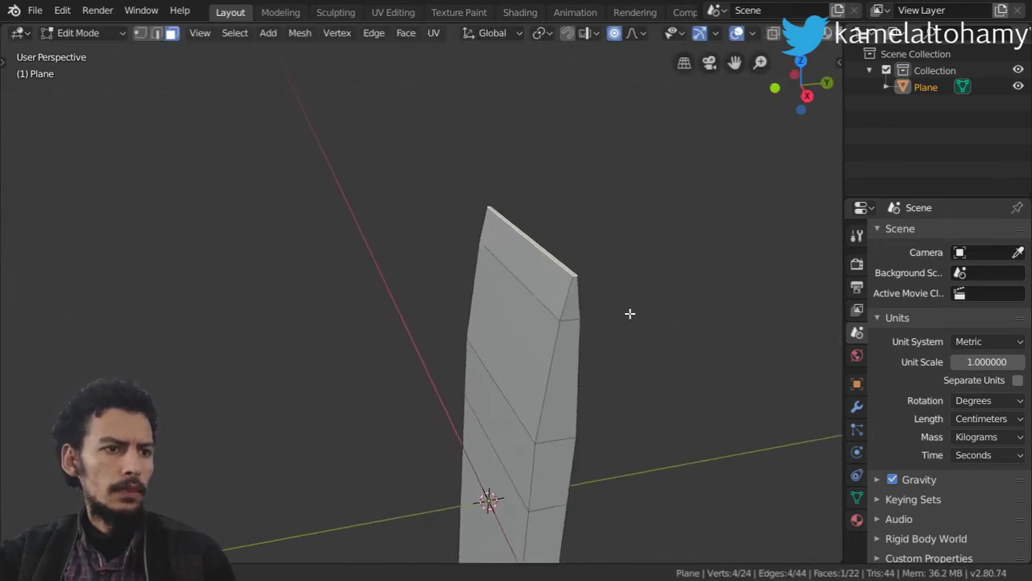
pyautogui.moveTo(627, 312); pyautogui.dragTo(592, 311, button='middle')
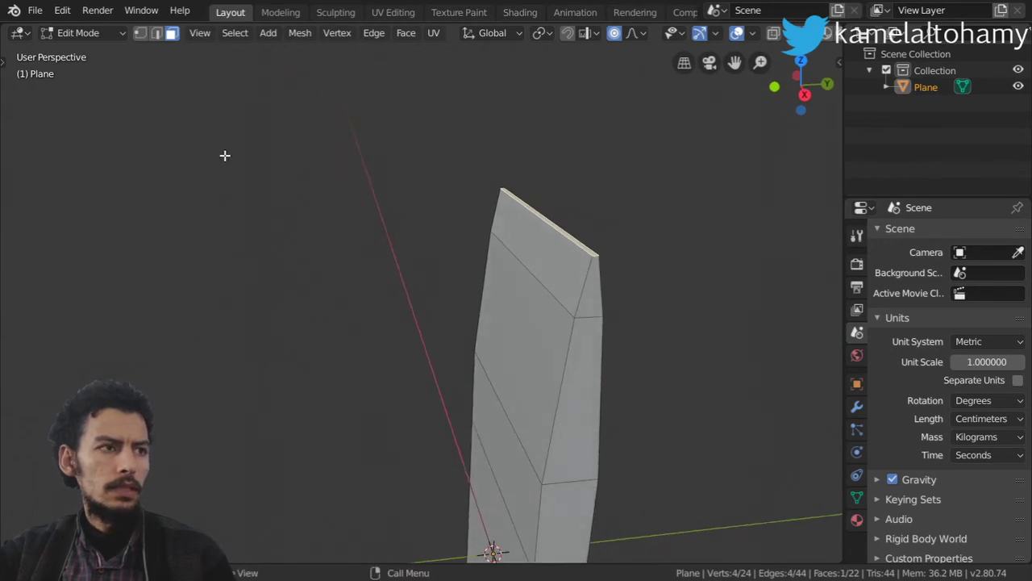
pyautogui.click(156, 33)
pyautogui.click(597, 316)
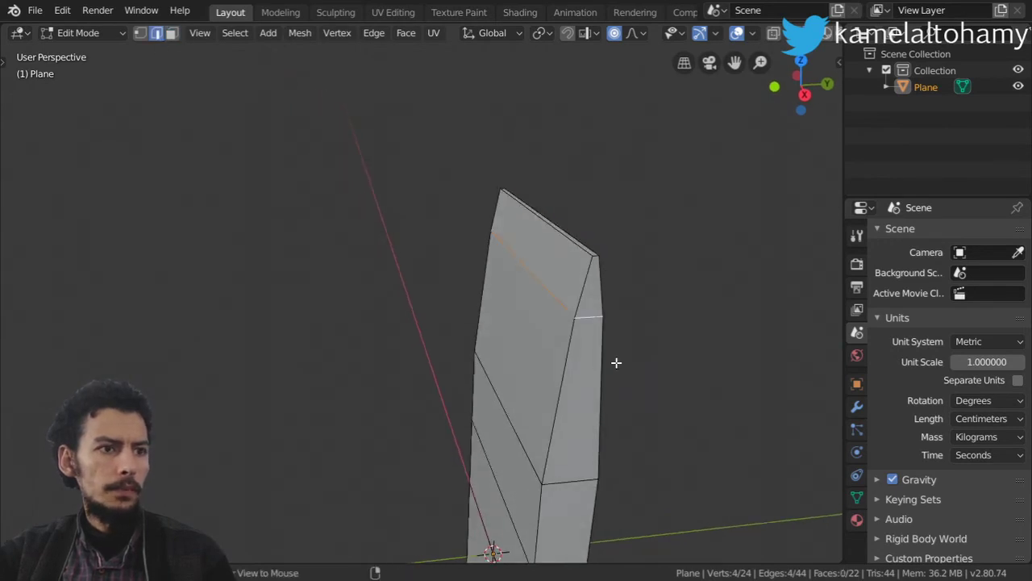
pyautogui.press('s')
pyautogui.press('y')
pyautogui.scroll(5, 619, 369)
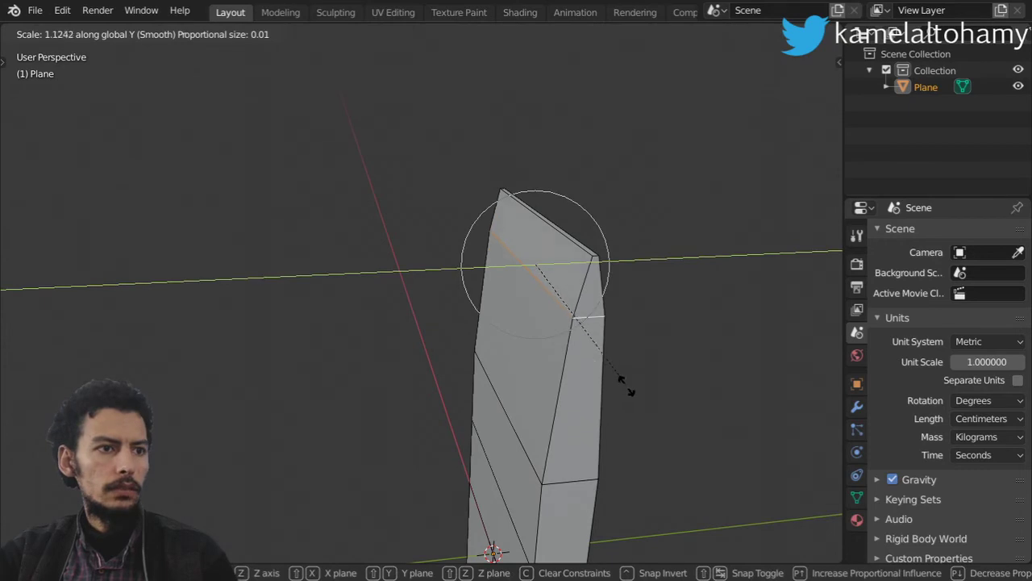
pyautogui.click(632, 413)
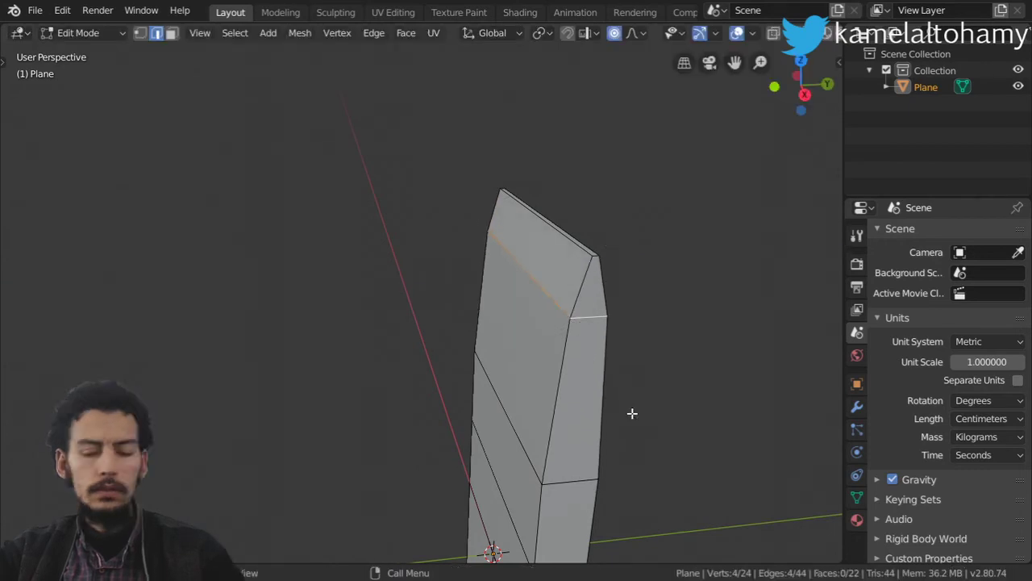
# Widen the same upper edge loop further along Y in right view, and check the shape in Object Mode
pyautogui.press('KP_3')
pyautogui.scroll(3, 562, 317)
pyautogui.press('s')
pyautogui.rightClick(565, 308)
pyautogui.press('s')
pyautogui.press('y')
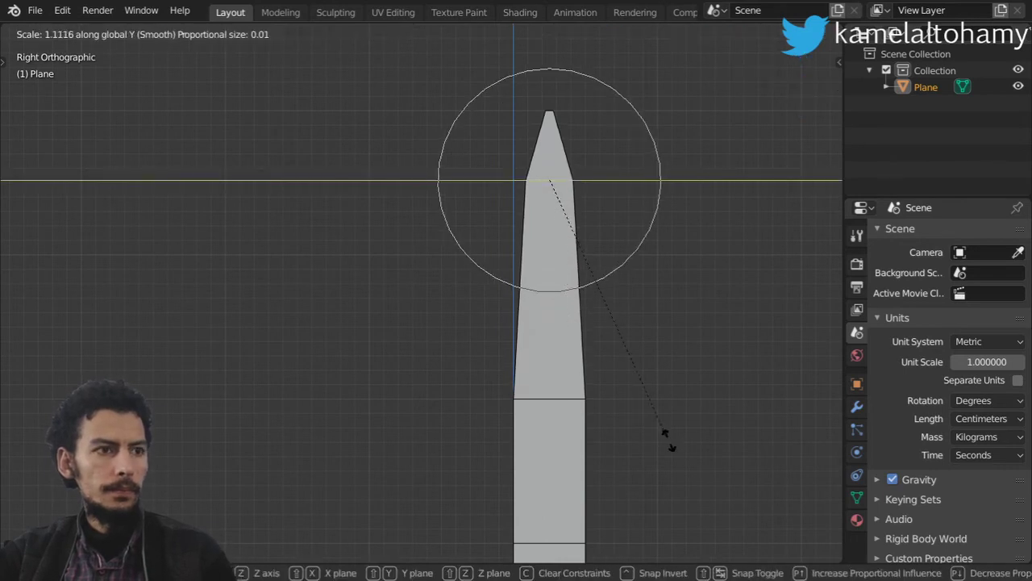
pyautogui.click(717, 486)
pyautogui.press('Tab')
pyautogui.moveTo(613, 331)
pyautogui.mouseDown(button='middle')
pyautogui.moveTo(546, 336)
pyautogui.moveTo(608, 340)
pyautogui.mouseUp(button='middle')
pyautogui.press('Tab')
pyautogui.scroll(5, 618, 334)
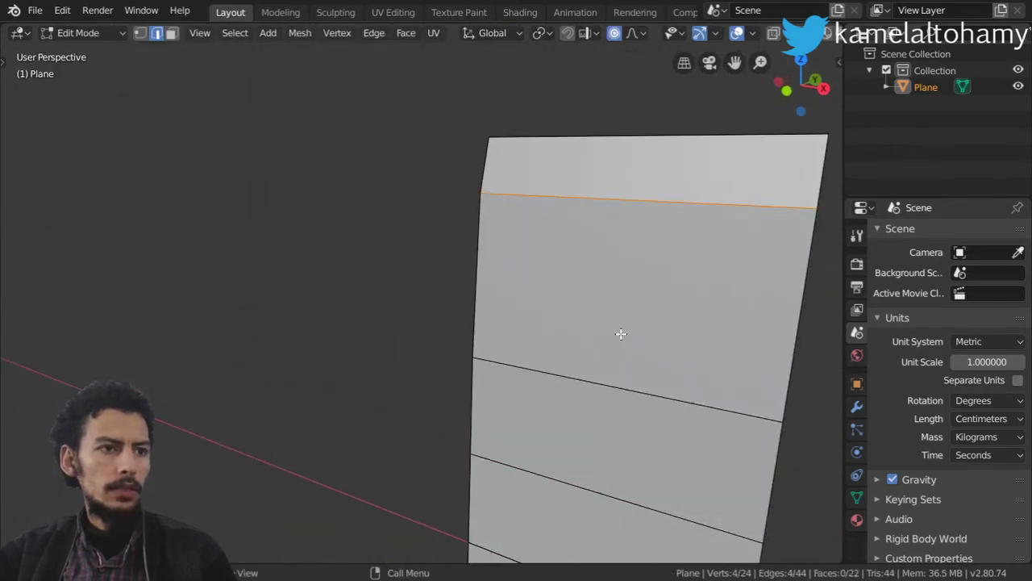
# Select the narrow top face and, in front view, try to extrude it by .5 along its normal
pyautogui.press('3')
pyautogui.scroll(-3, 537, 203)
pyautogui.moveTo(537, 203); pyautogui.dragTo(489, 231, button='middle')
pyautogui.scroll(5, 693, 231)
pyautogui.moveTo(692, 231); pyautogui.dragTo(656, 261, button='middle')
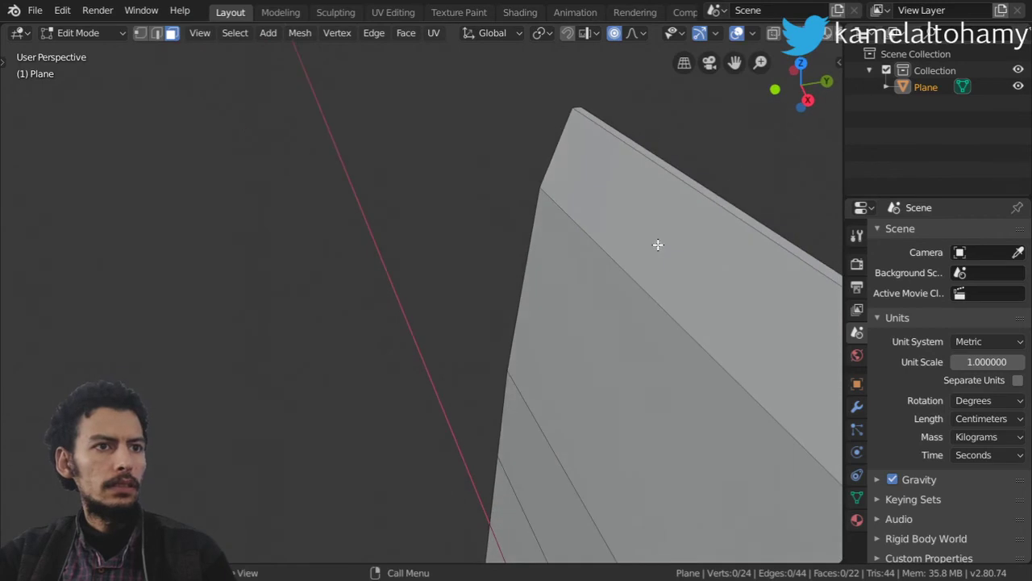
pyautogui.click(722, 205)
pyautogui.scroll(-3, 714, 213)
pyautogui.press('KP_1')
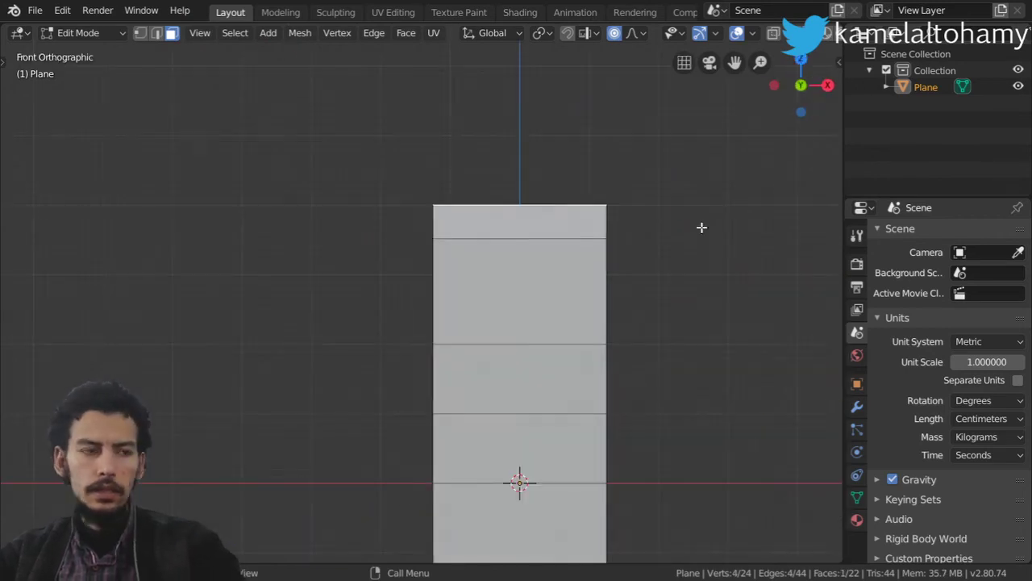
pyautogui.scroll(2, 600, 319)
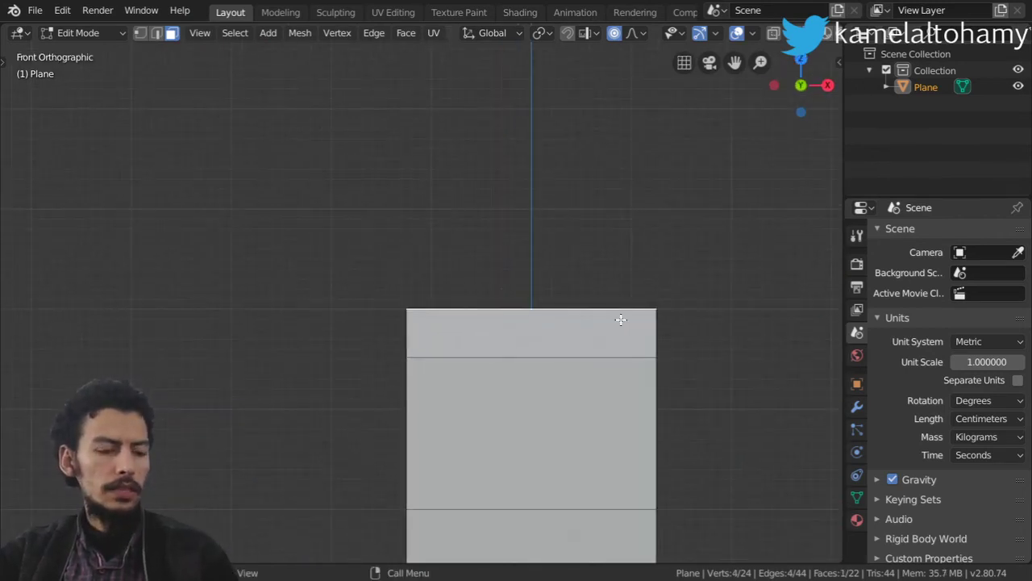
pyautogui.write('e')
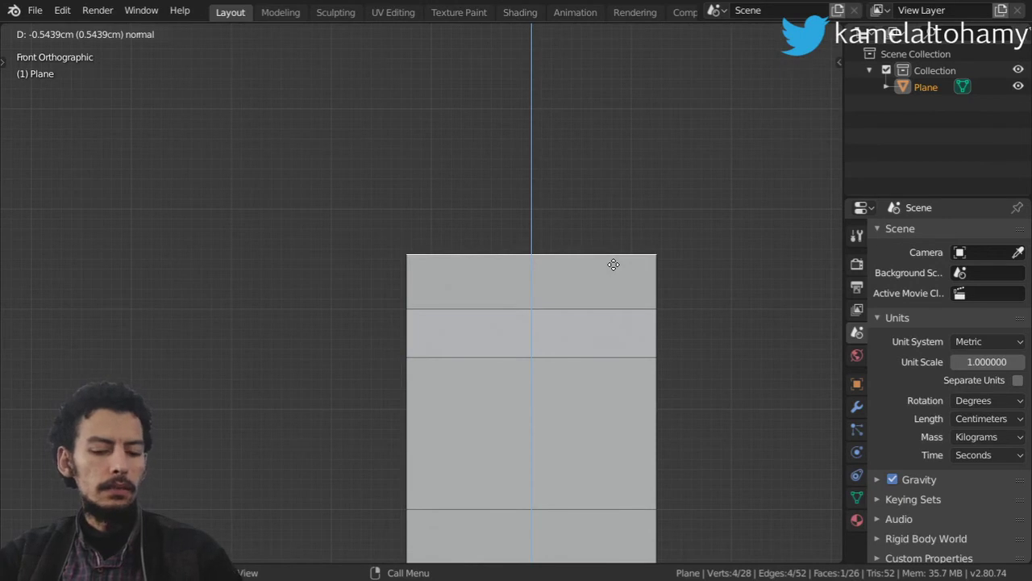
pyautogui.write('.5')
pyautogui.press('Return')
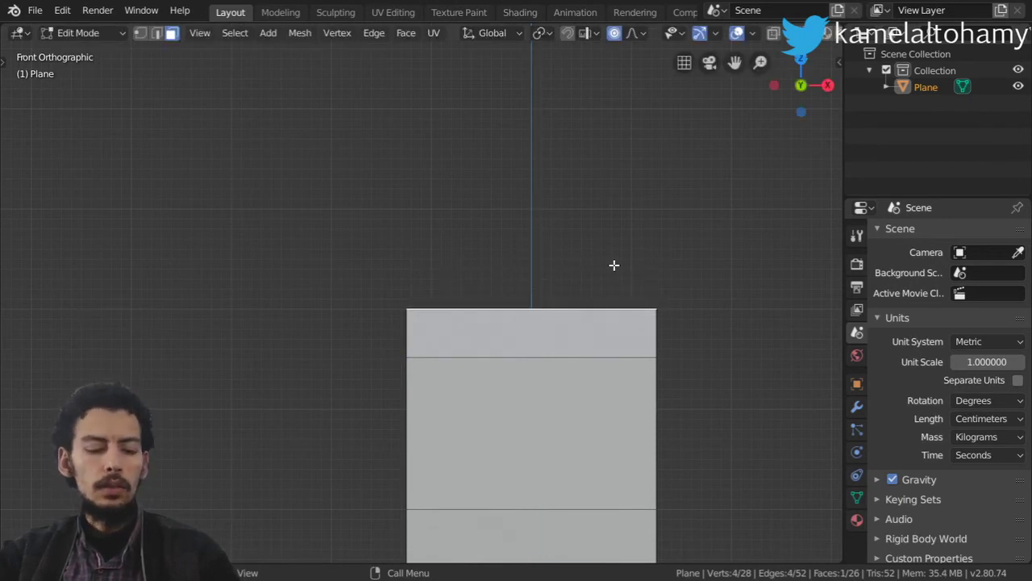
pyautogui.press('g')
pyautogui.press('z')
pyautogui.press('Escape')
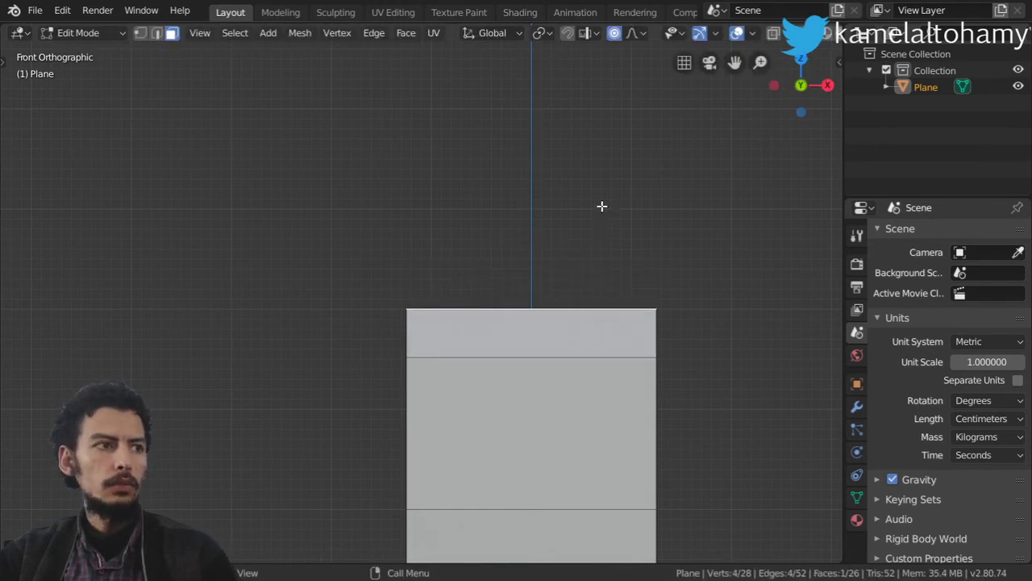
# Turn off proportional editing and move the extruded top face .5 cm up along the global Z axis
pyautogui.press('o')
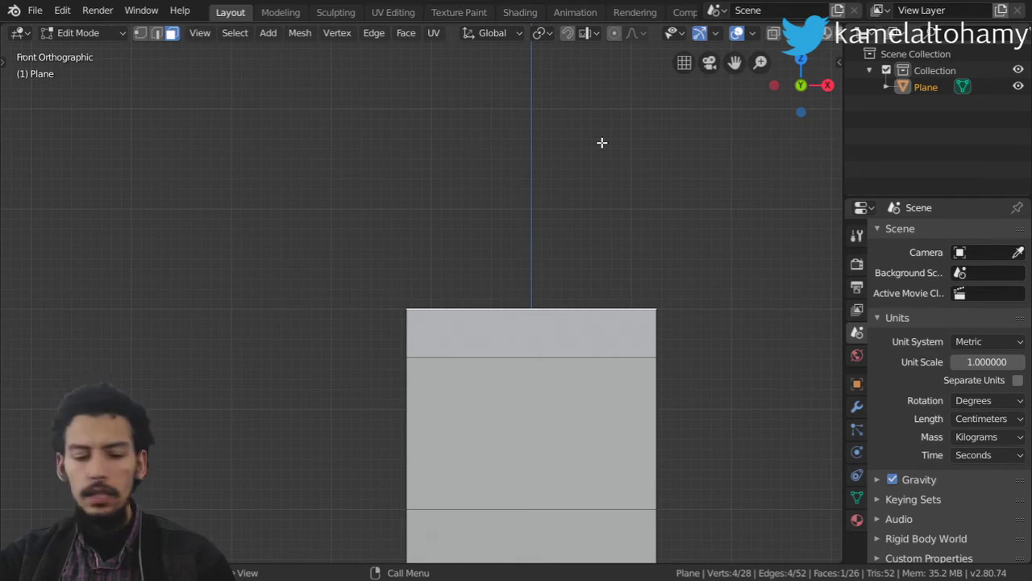
pyautogui.write('gz')
pyautogui.write('.')
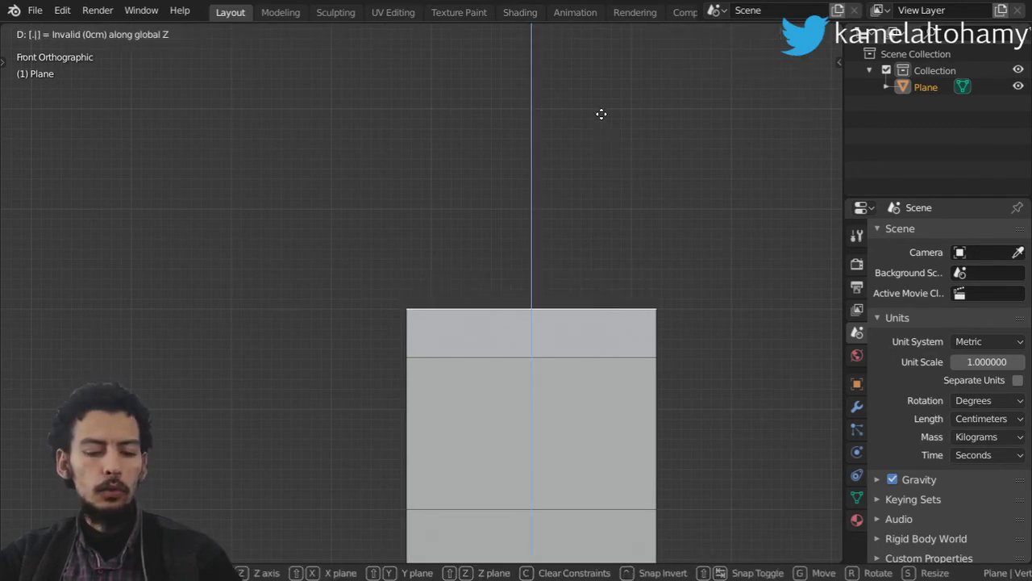
pyautogui.write('5')
pyautogui.press('Return')
# Scale the top face narrower along the global Y axis, and view the bar from the front in Object Mode
pyautogui.moveTo(618, 239); pyautogui.dragTo(436, 258, button='middle')
pyautogui.scroll(4, 587, 279)
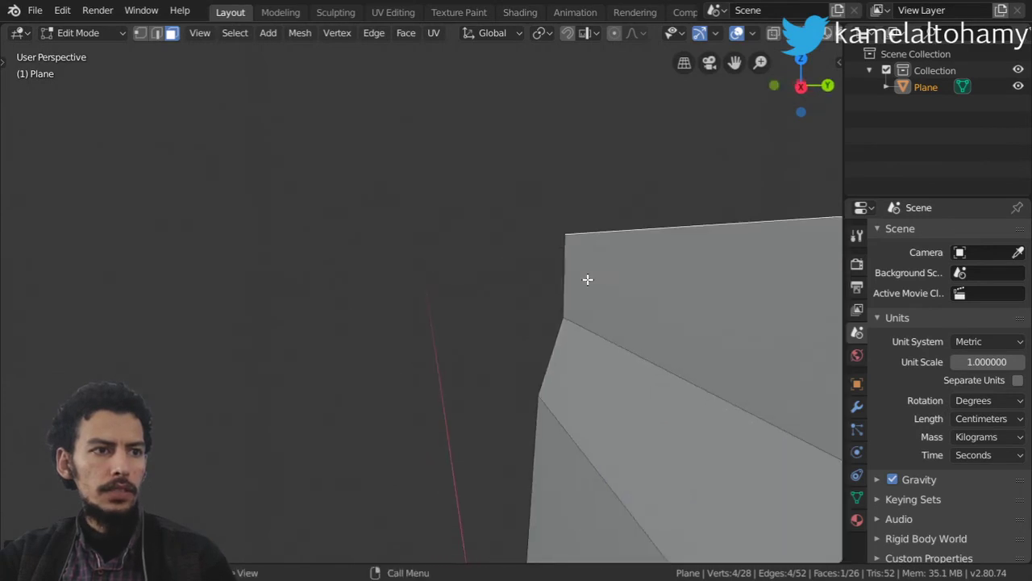
pyautogui.moveTo(619, 287); pyautogui.dragTo(564, 291, button='middle')
pyautogui.press('s')
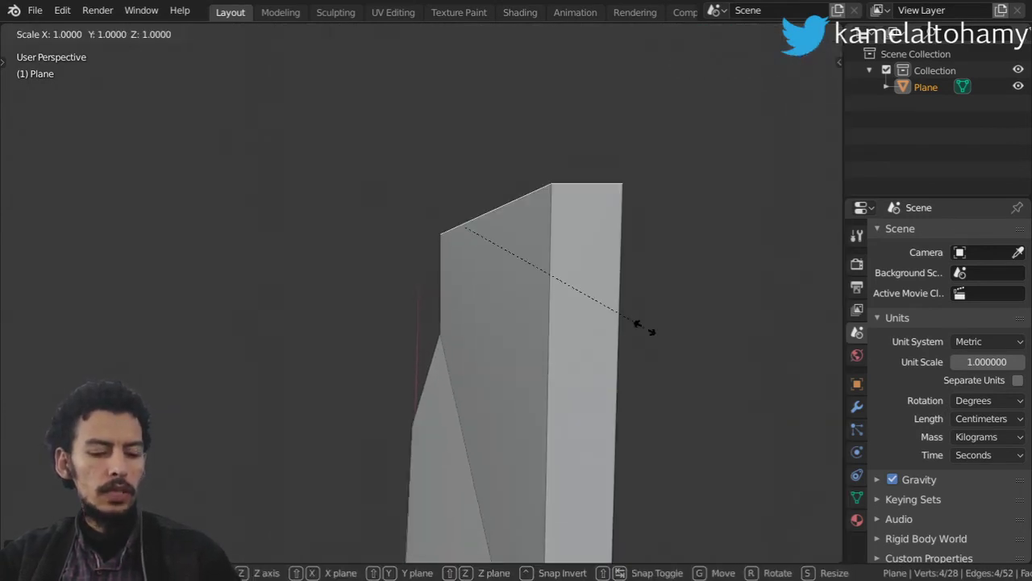
pyautogui.press('y')
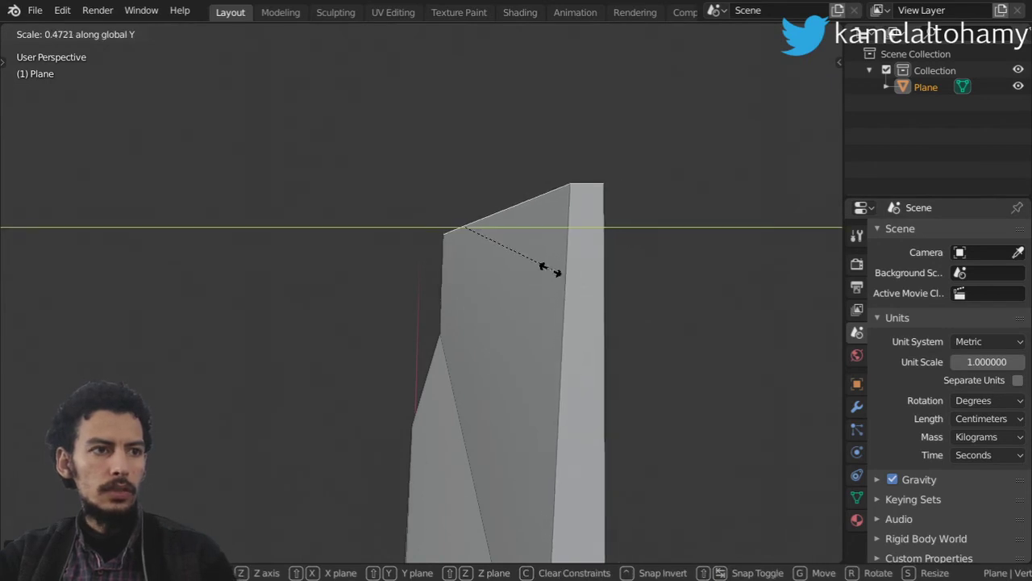
pyautogui.click(508, 248)
pyautogui.press('Tab')
pyautogui.press('KP_1')
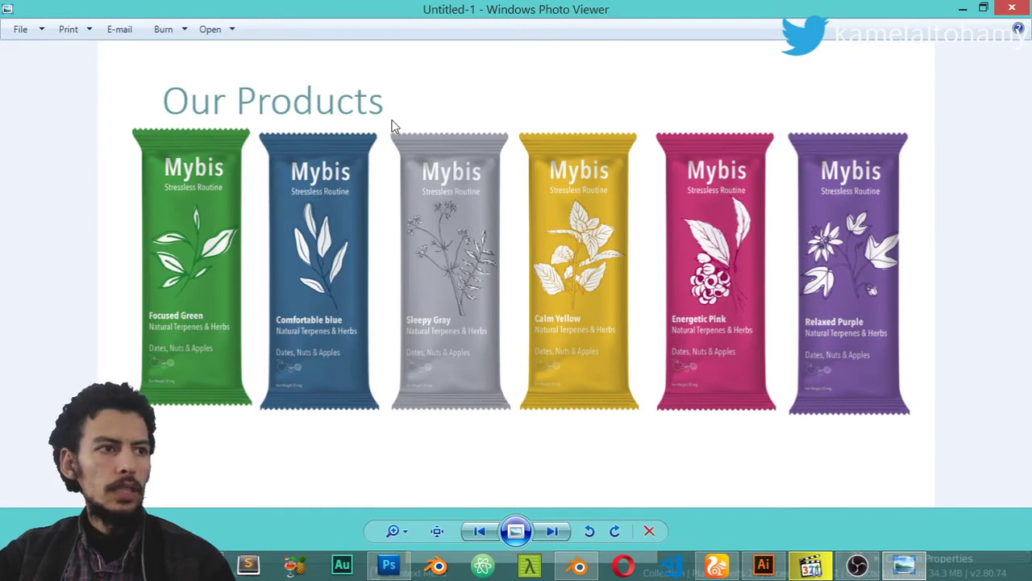
# Examine the sealed end in the reference image, return to Blender, and add two horizontal edge loops low in the top section
pyautogui.scroll(5, 373, 143)
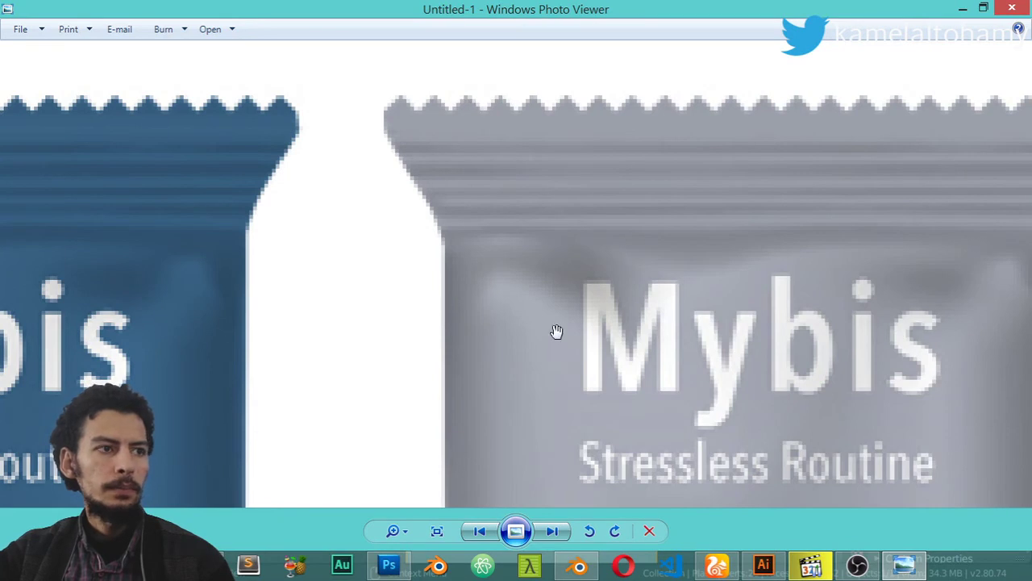
pyautogui.click(579, 565)
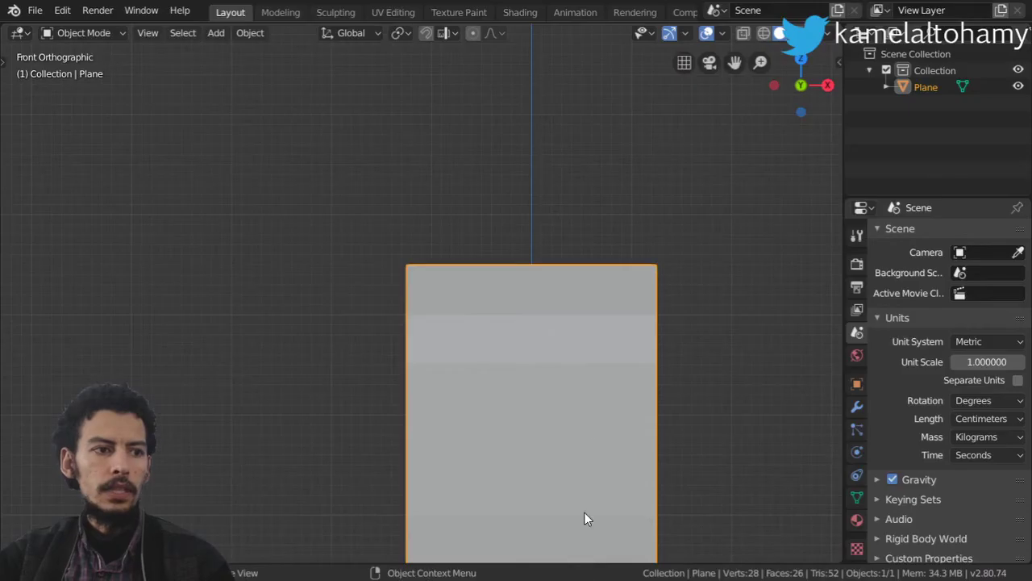
pyautogui.press('Tab')
pyautogui.keyDown('shift'); pyautogui.moveTo(623, 314); pyautogui.dragTo(463, 315, button='middle'); pyautogui.keyUp('shift')
pyautogui.scroll(2, 686, 288)
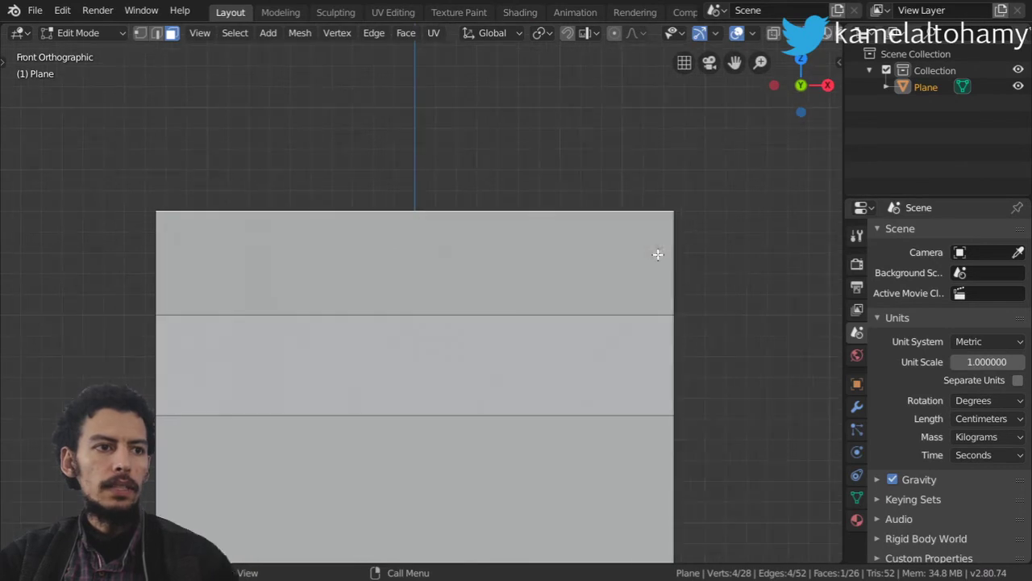
pyautogui.keyDown('shift'); pyautogui.moveTo(686, 288); pyautogui.dragTo(599, 277, button='middle'); pyautogui.keyUp('shift')
pyautogui.scroll(2, 599, 276)
pyautogui.hotkey('ctrl', 'r')
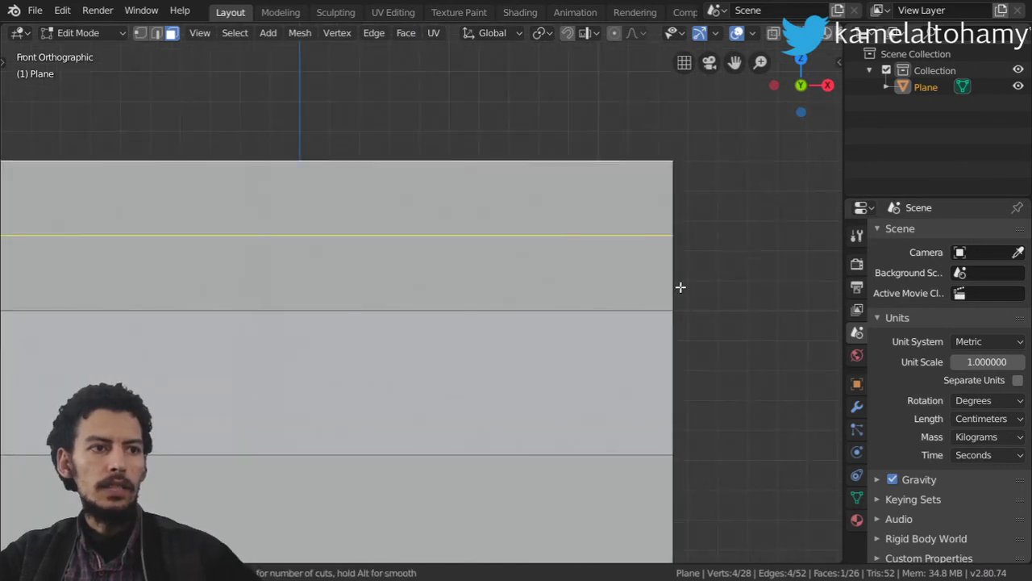
pyautogui.click(679, 288)
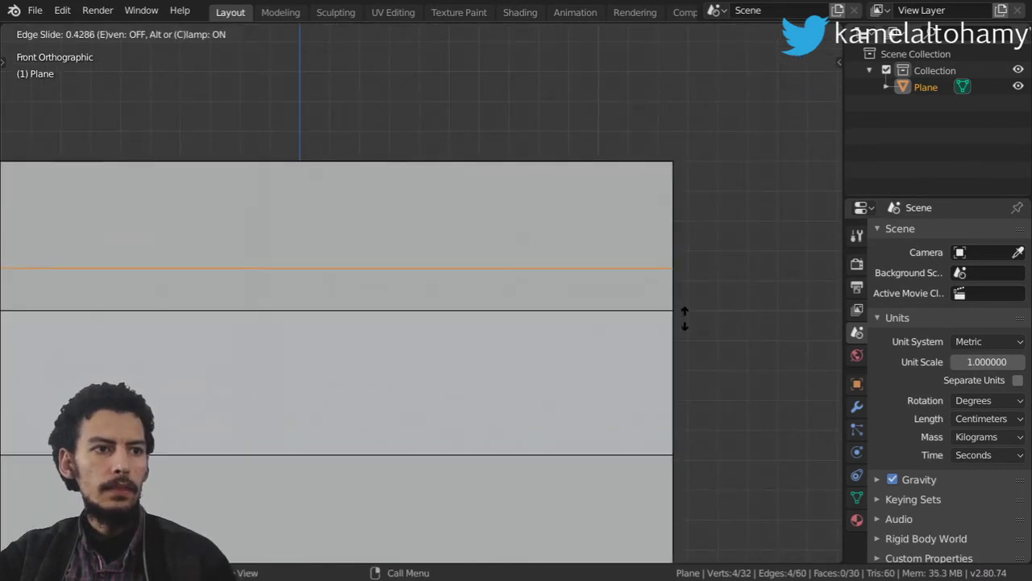
pyautogui.click(682, 300)
pyautogui.hotkey('ctrl', 'r')
pyautogui.click(682, 294)
pyautogui.click(682, 289)
# Select both new edge loops, adjust their spacing along the global Z axis, and bevel them into two narrow strips
pyautogui.keyDown('alt'); pyautogui.keyDown('shift'); pyautogui.click(674, 261); pyautogui.keyUp('shift'); pyautogui.keyUp('alt')
pyautogui.press('s')
pyautogui.press('z')
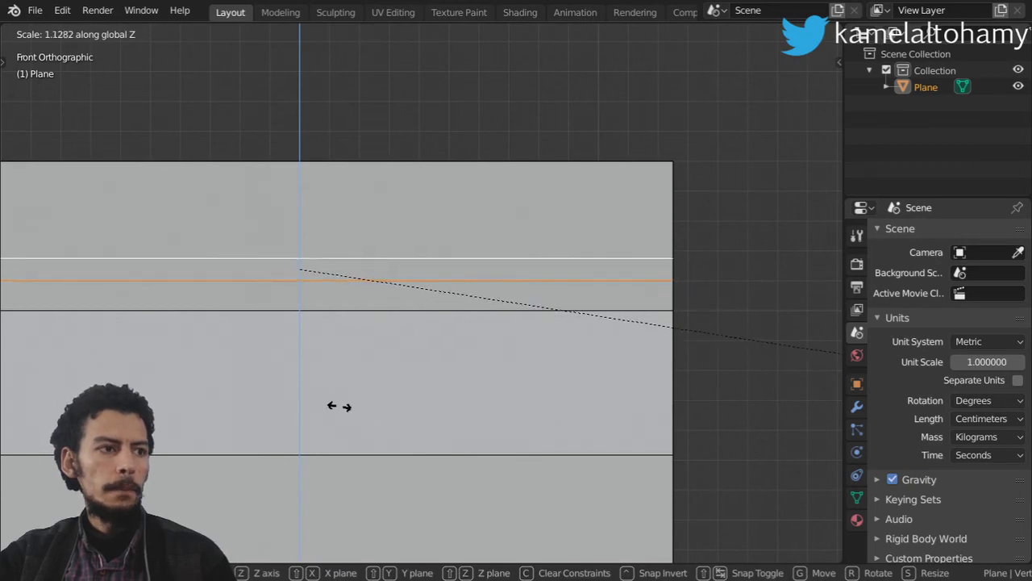
pyautogui.click(349, 390)
pyautogui.hotkey('ctrl', 'b')
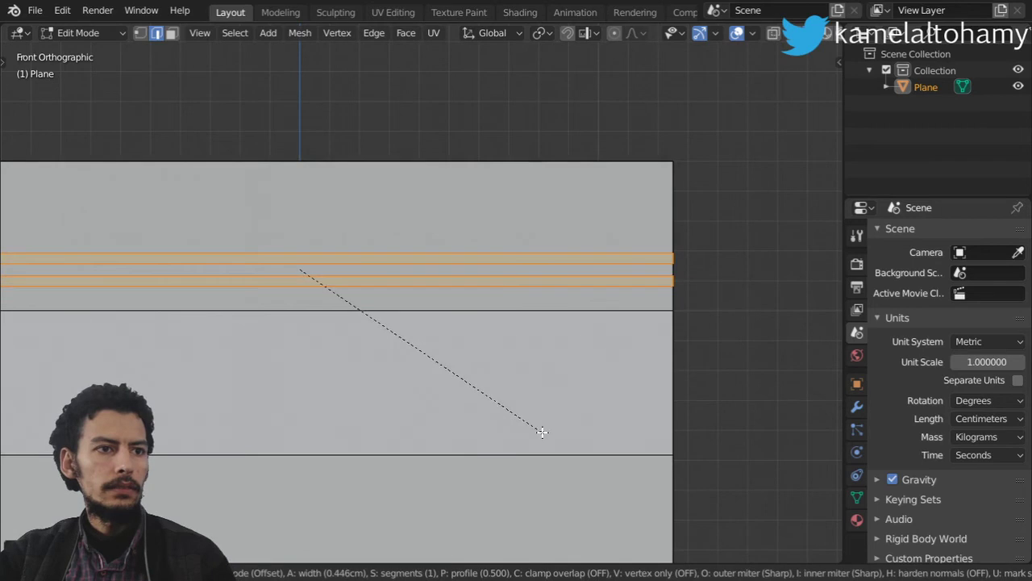
pyautogui.click(565, 394)
# Extrude the two beveled strips in place, and try scaling the extruded faces outward
pyautogui.moveTo(665, 297); pyautogui.dragTo(512, 277, button='middle')
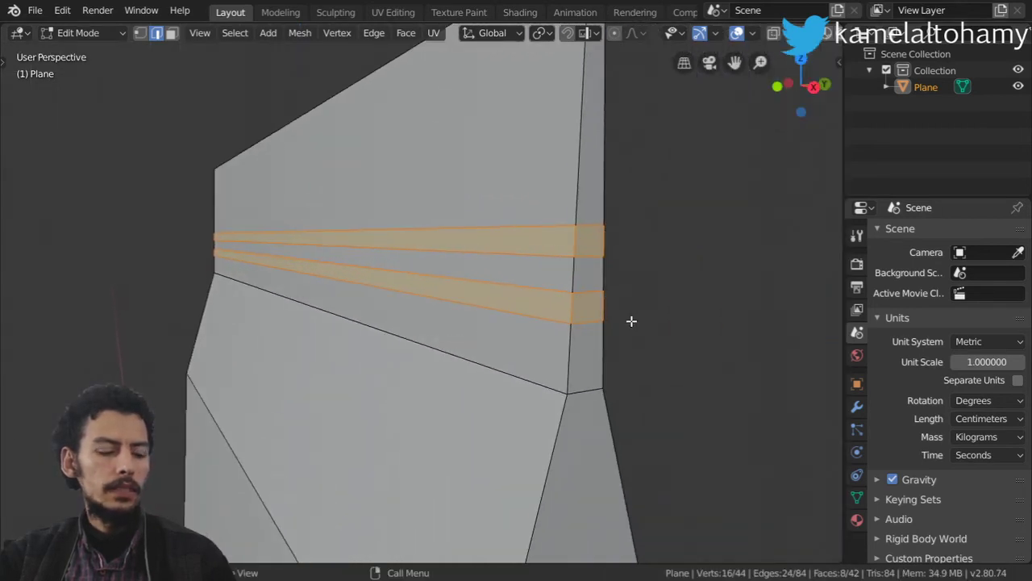
pyautogui.press('e')
pyautogui.press('s')
pyautogui.click(698, 364)
pyautogui.press('s')
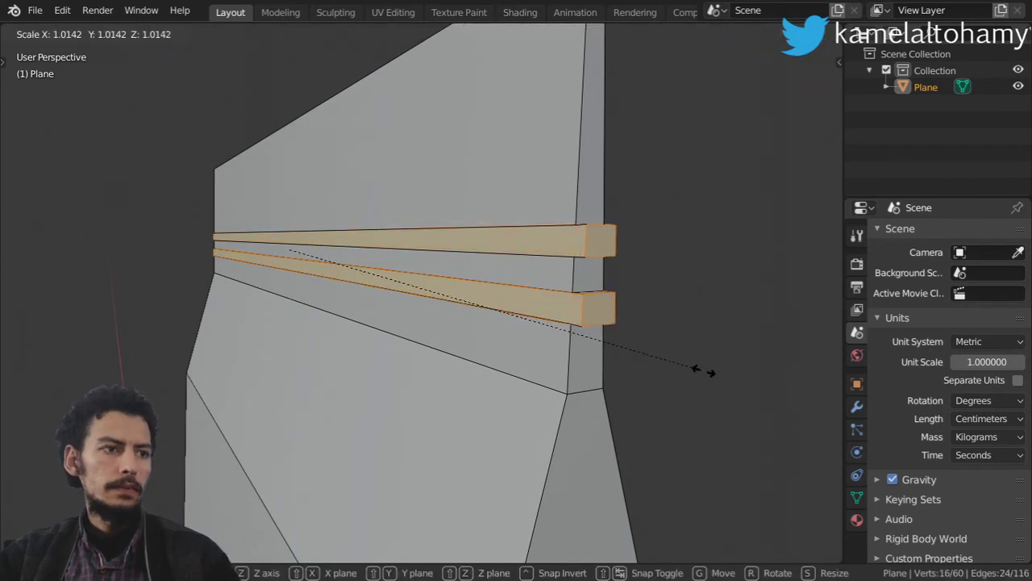
pyautogui.click(701, 371)
# Apply the bar's transformation in Object Mode, and return to Edit Mode with the whole mesh selected
pyautogui.press('Tab')
pyautogui.hotkey('ctrl', 'a')
pyautogui.click(519, 337)
pyautogui.press('Tab')
pyautogui.scroll(2, 524, 327)
pyautogui.press('a')
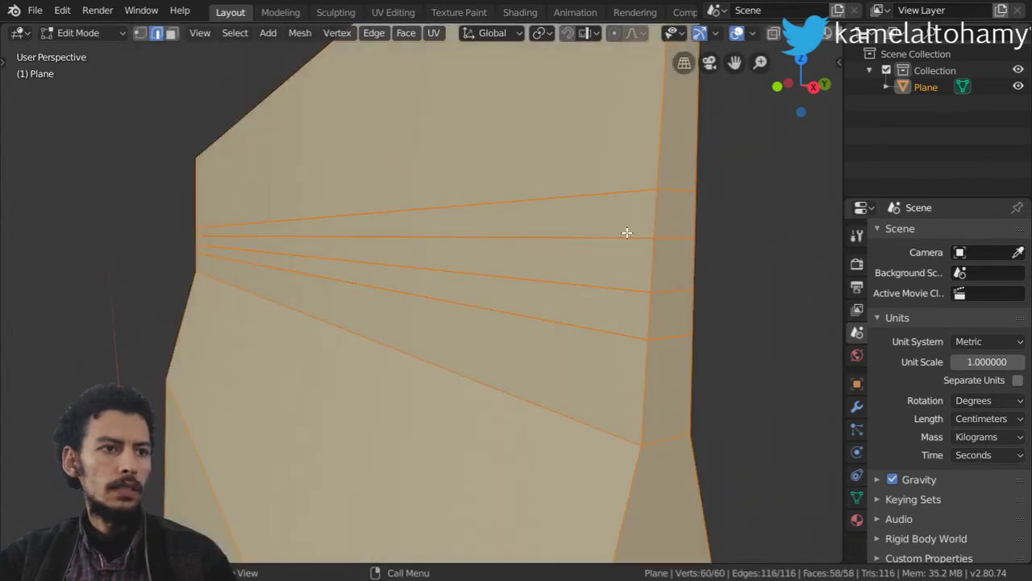
# Select the upper strip's face loop in face mode, and push it outward into a ridge with Shrink/Fatten
pyautogui.press('2')
pyautogui.keyDown('alt'); pyautogui.click(658, 214); pyautogui.keyUp('alt')
pyautogui.click(171, 33)
pyautogui.keyDown('alt'); pyautogui.click(664, 215); pyautogui.keyUp('alt')
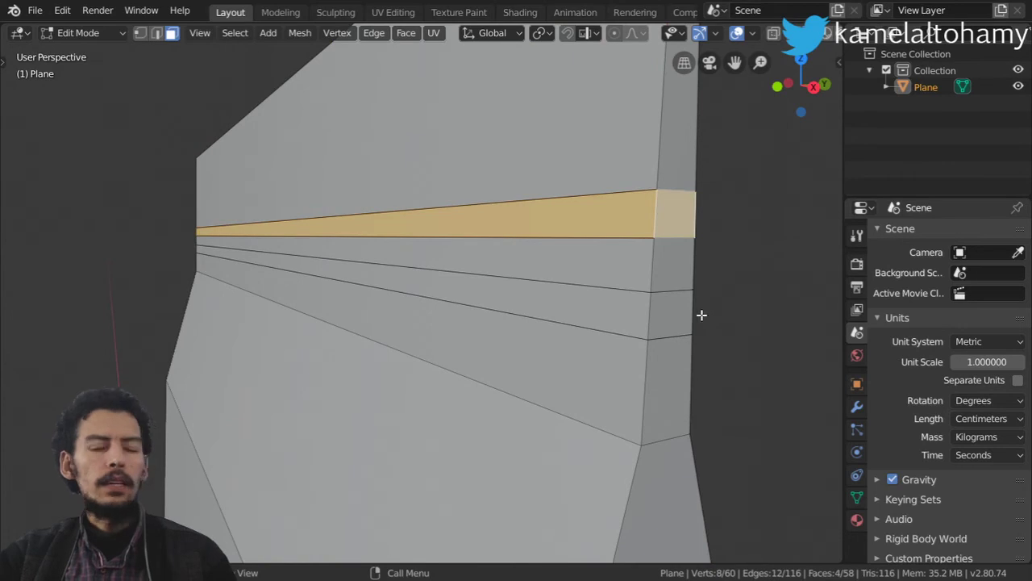
pyautogui.hotkey('alt', 's')
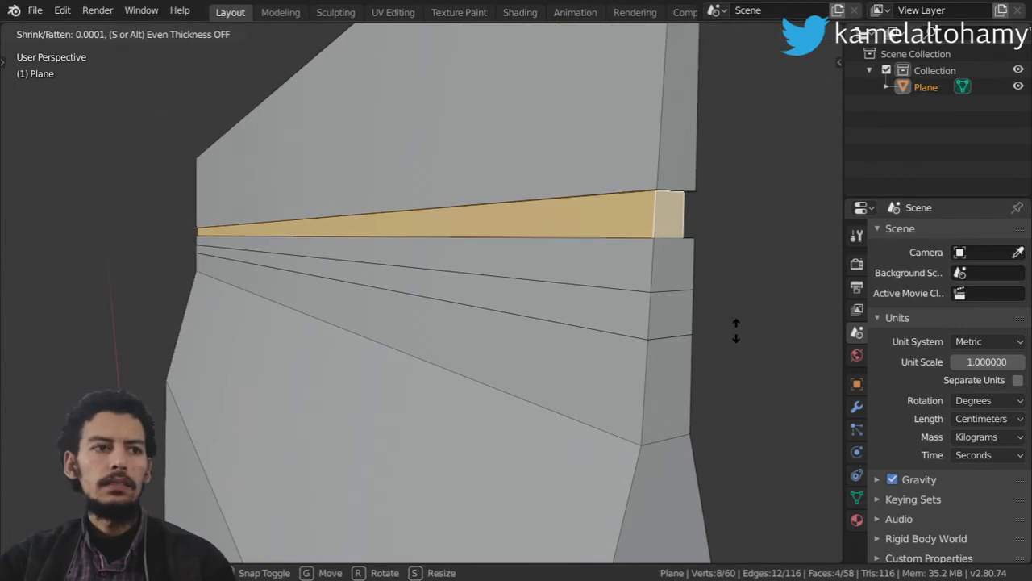
pyautogui.click(690, 294)
pyautogui.scroll(-4, 612, 300)
pyautogui.moveTo(613, 299); pyautogui.dragTo(539, 396, button='middle')
pyautogui.scroll(2, 565, 347)
pyautogui.scroll(2, 557, 338)
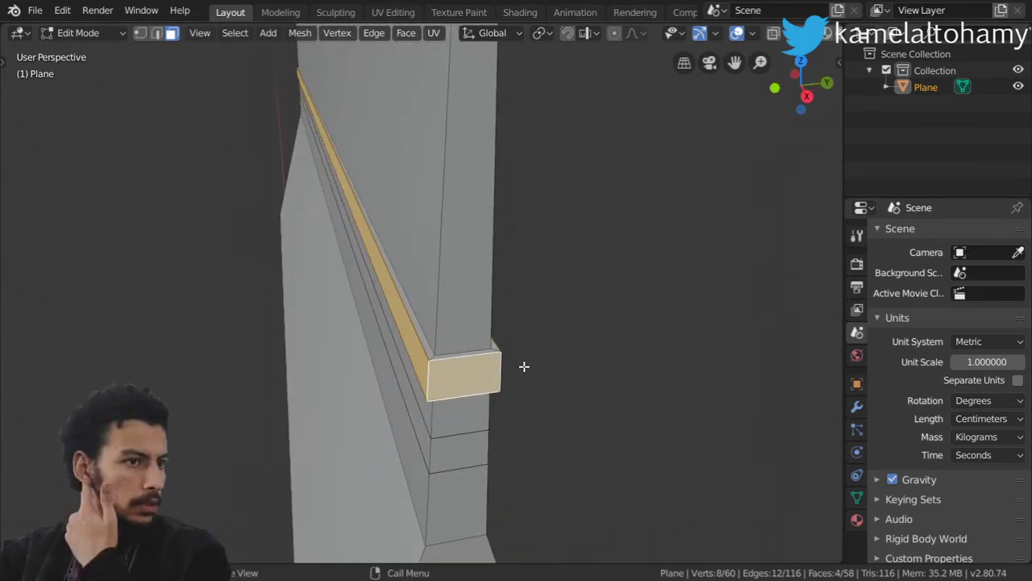
pyautogui.moveTo(524, 366); pyautogui.dragTo(415, 368, button='middle')
pyautogui.scroll(3, 428, 373)
pyautogui.scroll(-3, 434, 380)
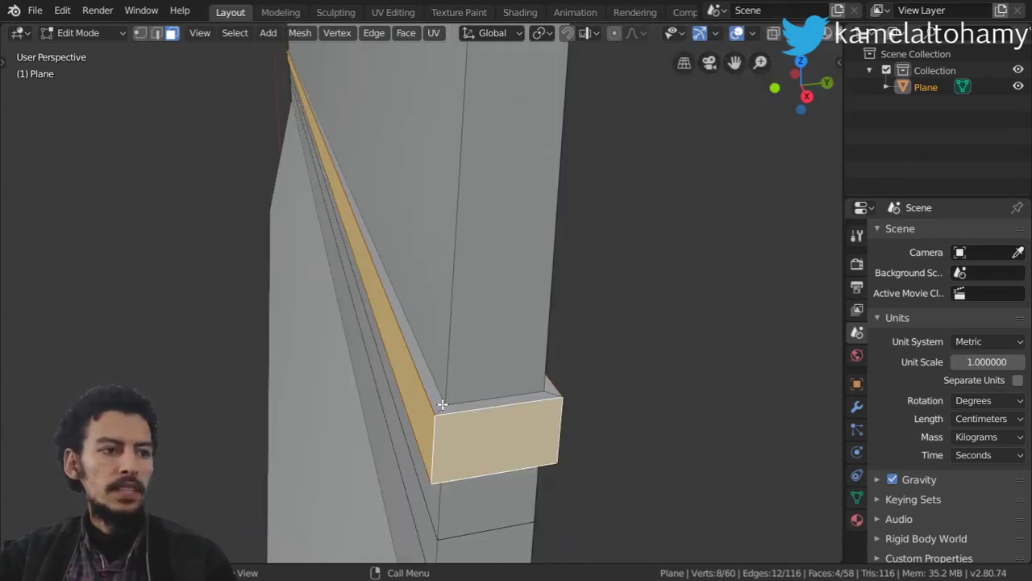
# Select the lower strip's face loop, and raise it outward with Shrink/Fatten to match the upper ridge
pyautogui.moveTo(486, 438)
pyautogui.mouseDown(button='middle')
pyautogui.moveTo(475, 468)
pyautogui.moveTo(488, 456)
pyautogui.mouseUp(button='middle')
pyautogui.moveTo(532, 350); pyautogui.dragTo(560, 379, button='middle')
pyautogui.hotkey('alt', 's')
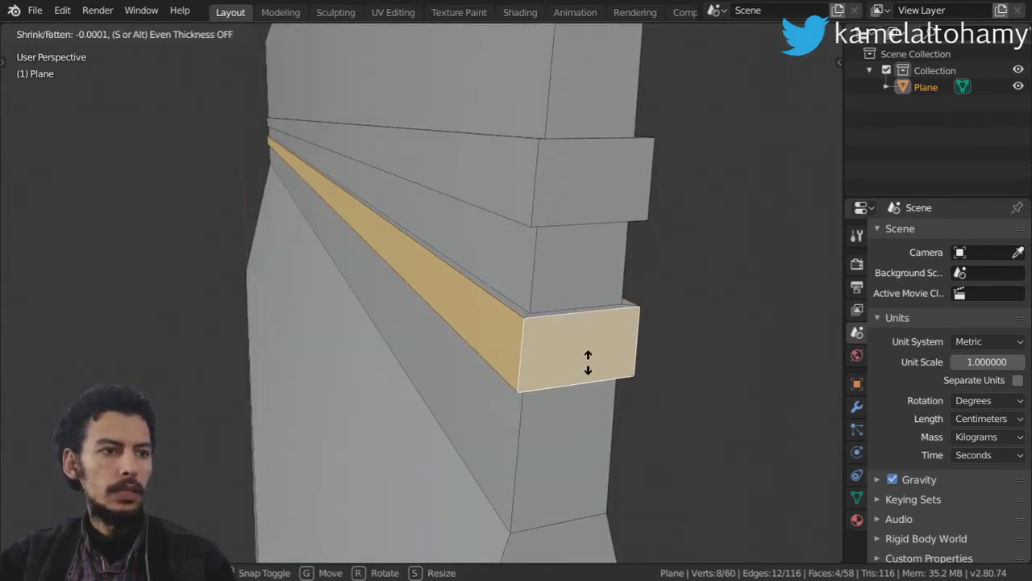
pyautogui.rightClick(591, 352)
pyautogui.scroll(-5, 592, 353)
pyautogui.moveTo(445, 283); pyautogui.dragTo(472, 279, button='middle')
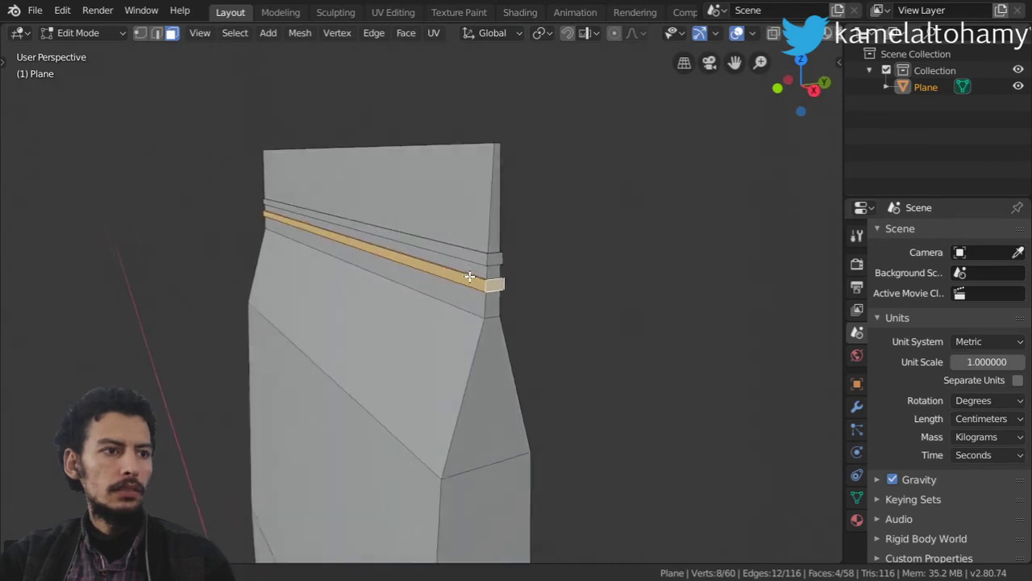
# In front view, add two horizontal edge loops between the upper ridge and the bar's top edge
pyautogui.press('KP_1')
pyautogui.scroll(5, 487, 266)
pyautogui.scroll(-3, 475, 334)
pyautogui.scroll(1, 610, 223)
pyautogui.hotkey('ctrl', 'r')
pyautogui.click(615, 226)
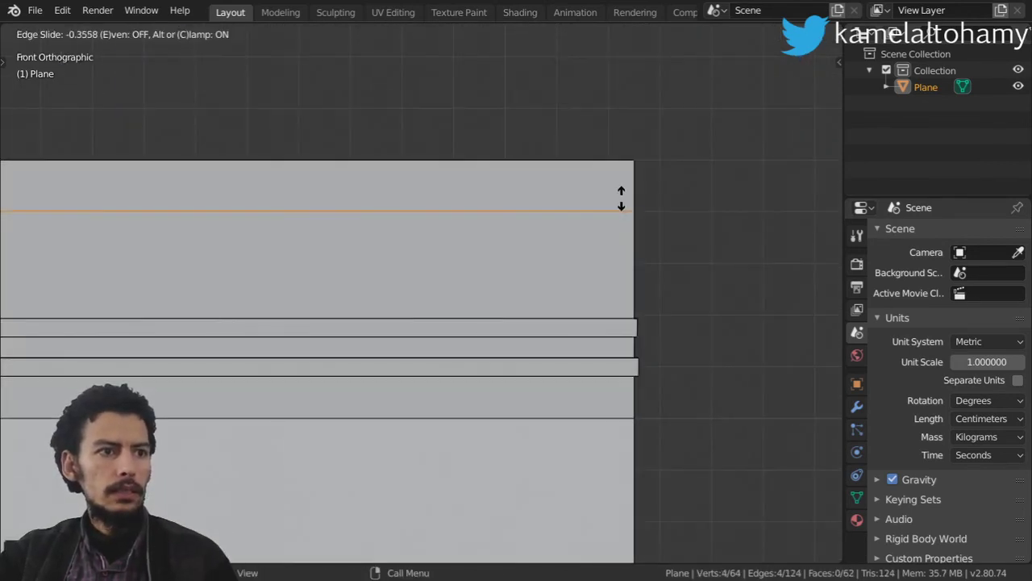
pyautogui.click(623, 201)
pyautogui.hotkey('ctrl', 'r')
pyautogui.click(629, 256)
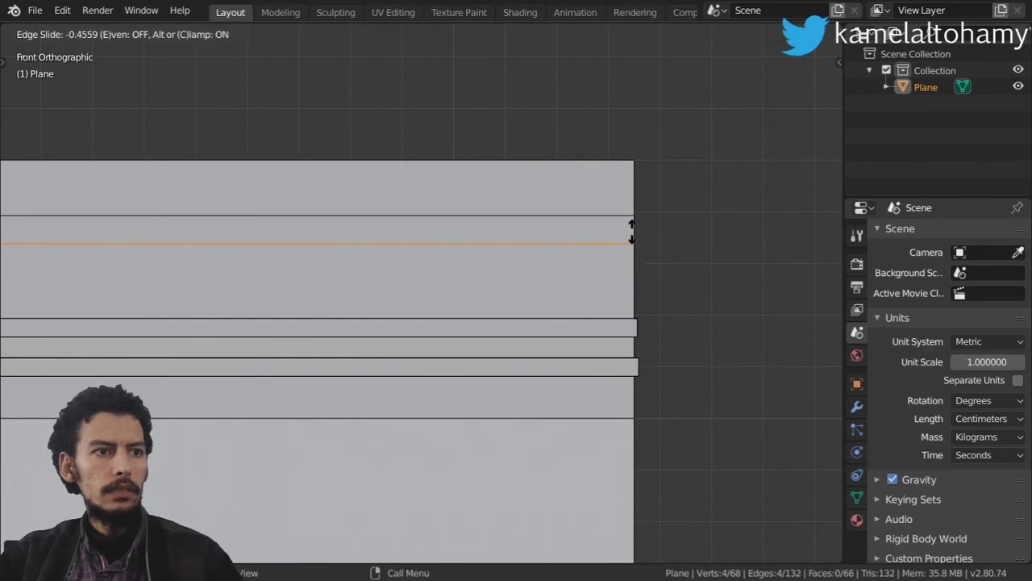
pyautogui.click(634, 239)
# Select both edge loops above the ridges, and bevel them into two strips
pyautogui.keyDown('shift'); pyautogui.click(596, 215); pyautogui.keyUp('shift')
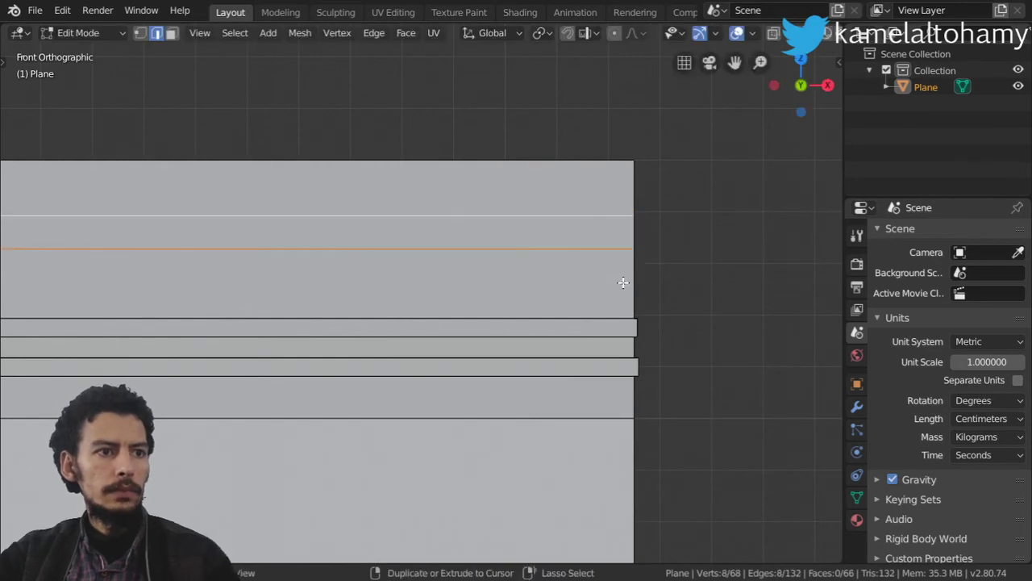
pyautogui.hotkey('ctrl', 'b')
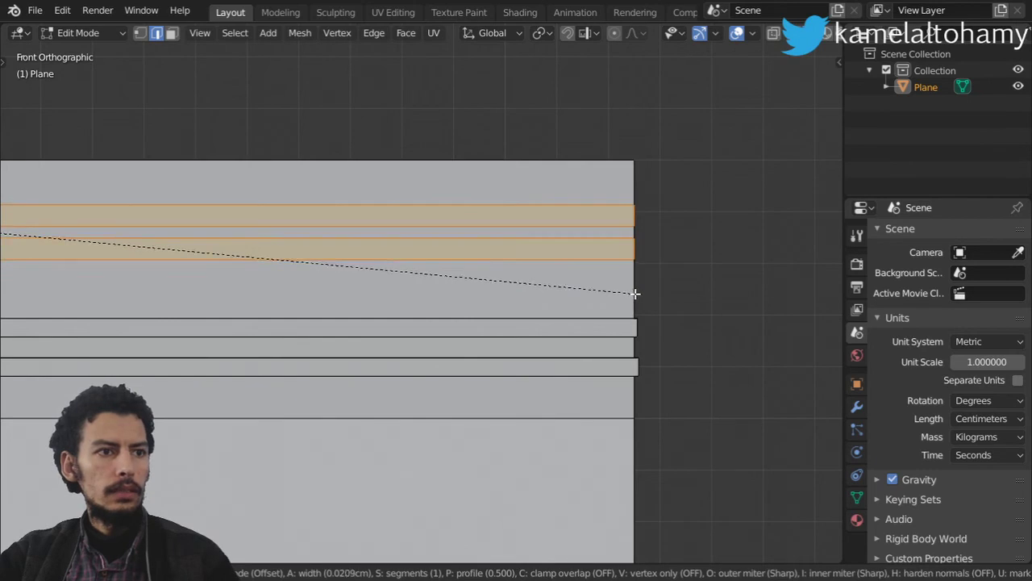
pyautogui.click(666, 299)
# Extrude the two upper strips in place, and push them slightly outward with Shrink/Fatten to form ridges
pyautogui.moveTo(667, 299); pyautogui.dragTo(536, 332, button='middle')
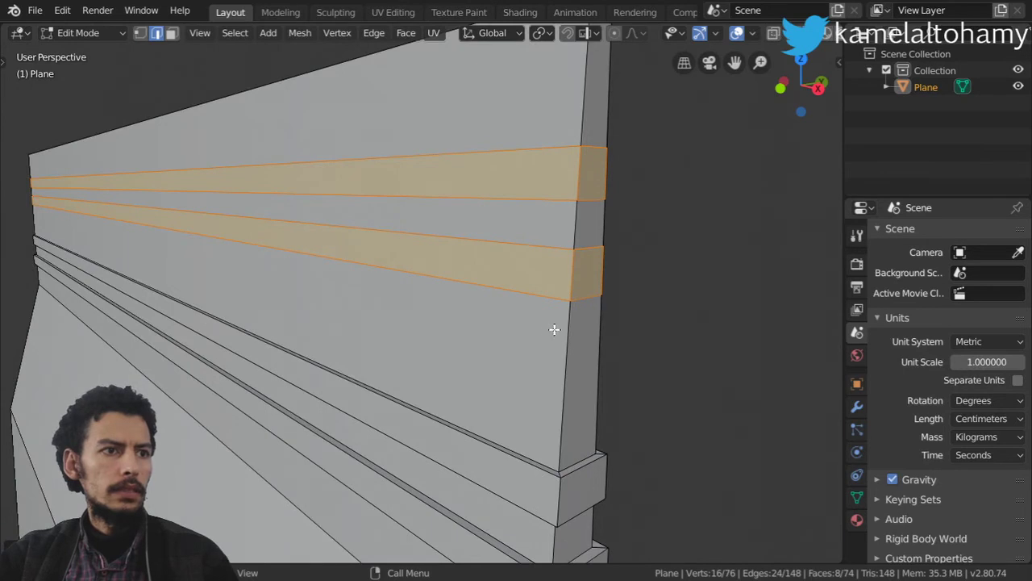
pyautogui.press('e')
pyautogui.press('s')
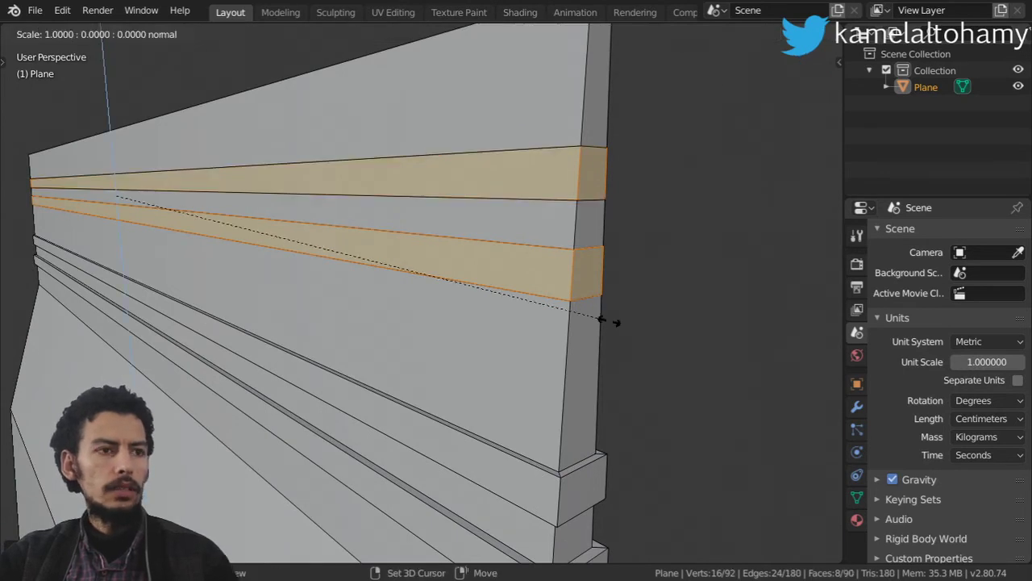
pyautogui.click(622, 330)
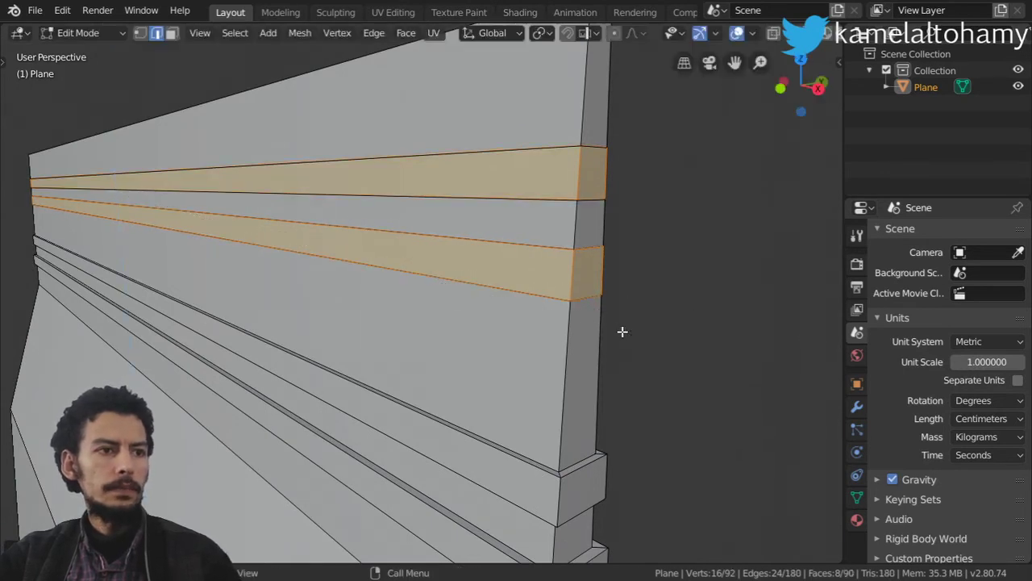
pyautogui.hotkey('alt', 's')
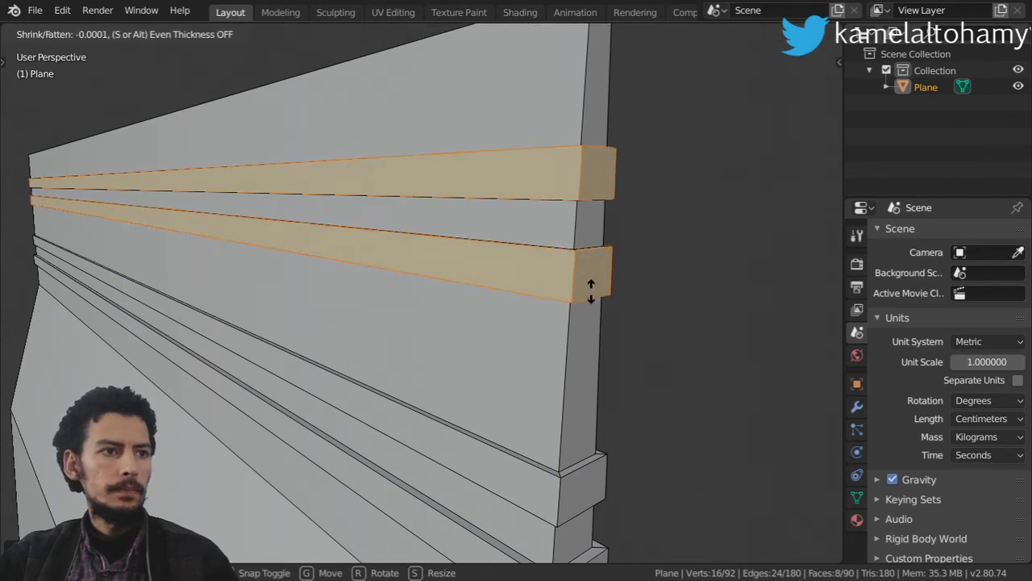
pyautogui.click(589, 284)
pyautogui.scroll(-2, 589, 289)
pyautogui.moveTo(588, 293); pyautogui.dragTo(555, 339, button='middle')
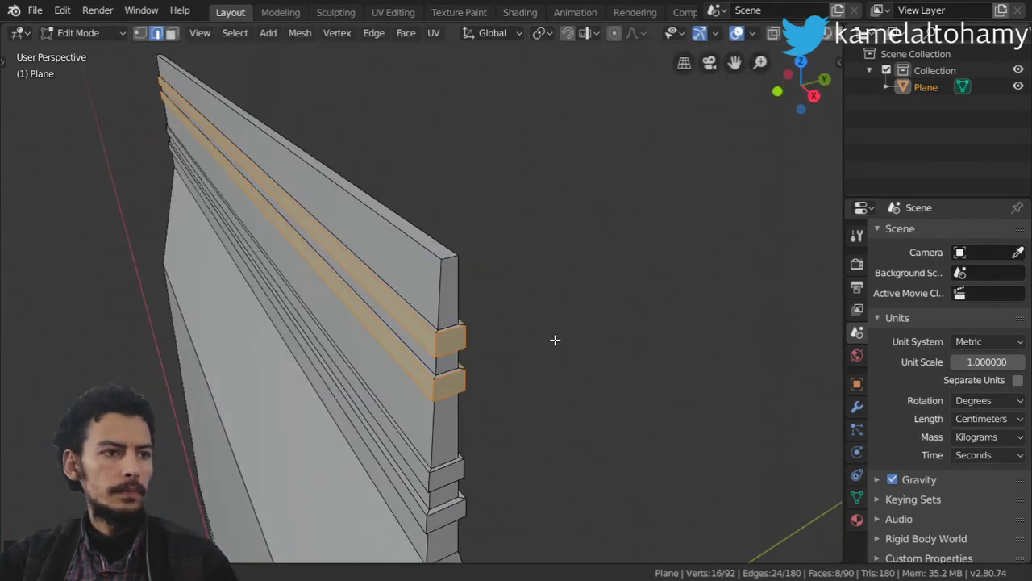
# Examine the ridged end in Object and Edit Mode, using front perspective and orthographic views
pyautogui.press('Tab')
pyautogui.press('Tab')
pyautogui.press('Tab')
pyautogui.press('Tab')
pyautogui.press('Tab')
pyautogui.press('KP_1')
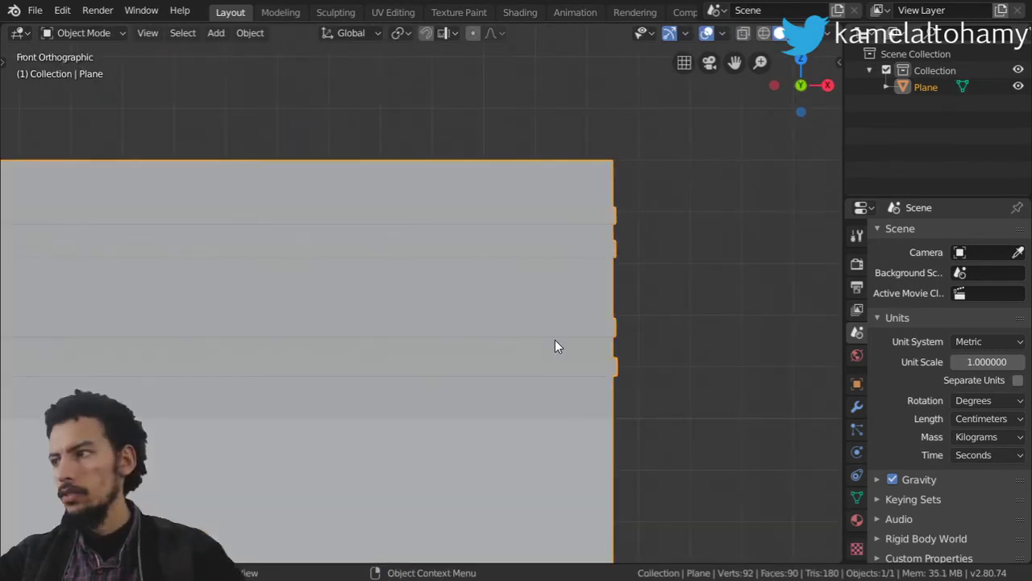
pyautogui.press('KP_5')
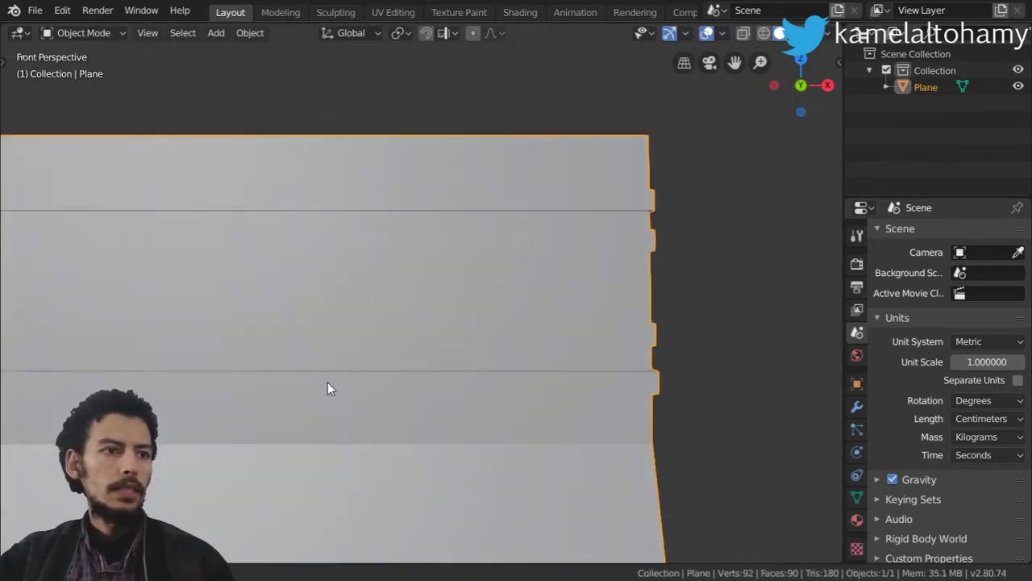
pyautogui.scroll(-4, 327, 382)
pyautogui.press('KP_5')
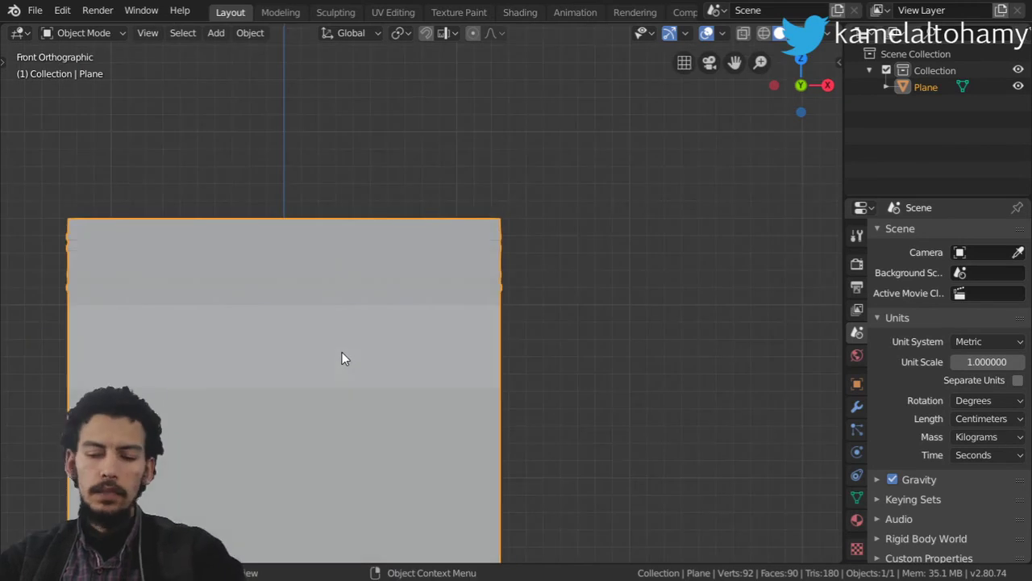
# Add 45 evenly spaced vertical edge loops across the wrapper's width, leaving them centred without sliding
pyautogui.press('Tab')
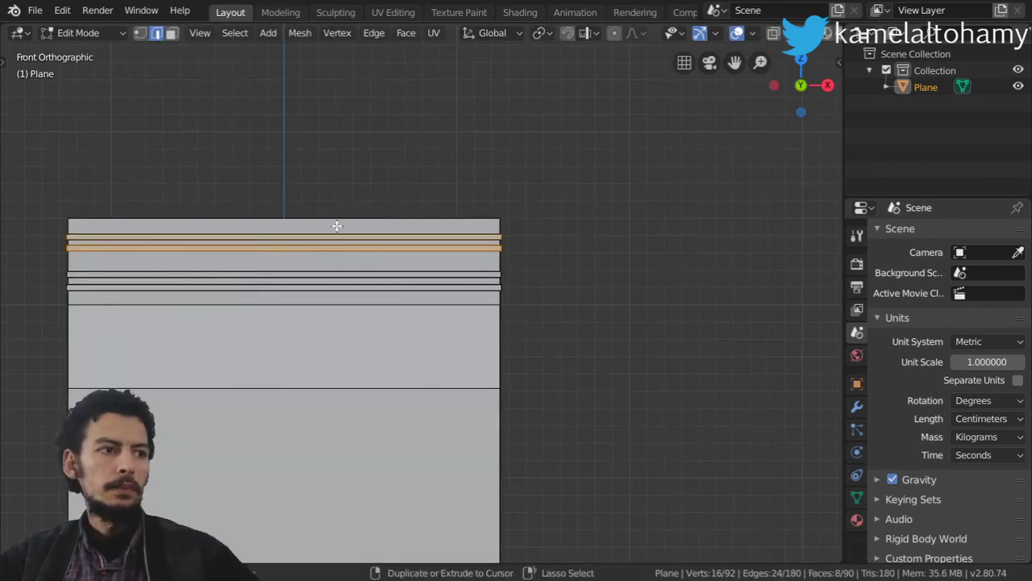
pyautogui.hotkey('ctrl', 'r')
pyautogui.scroll(3, 336, 226)
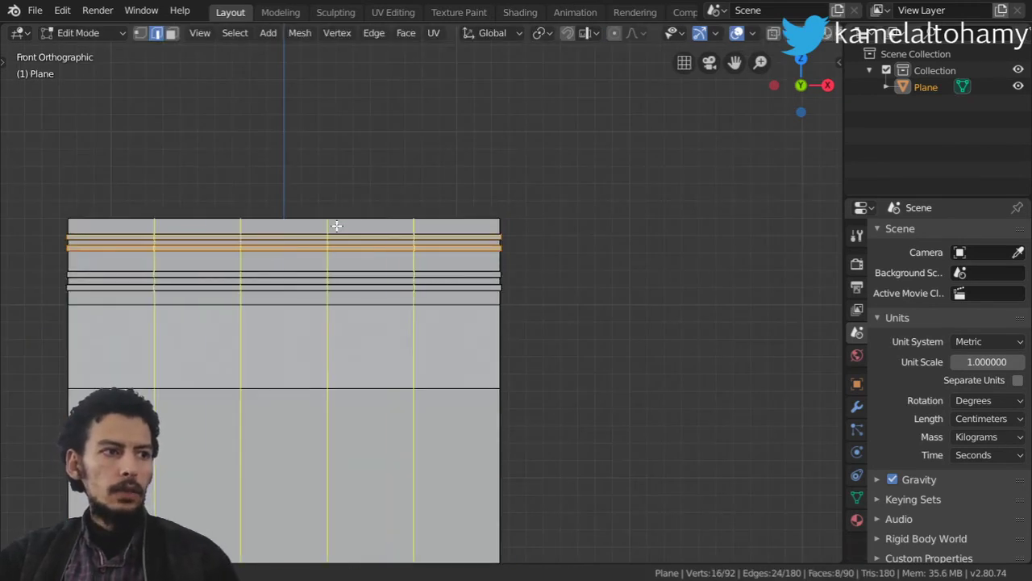
pyautogui.scroll(20, 336, 226)
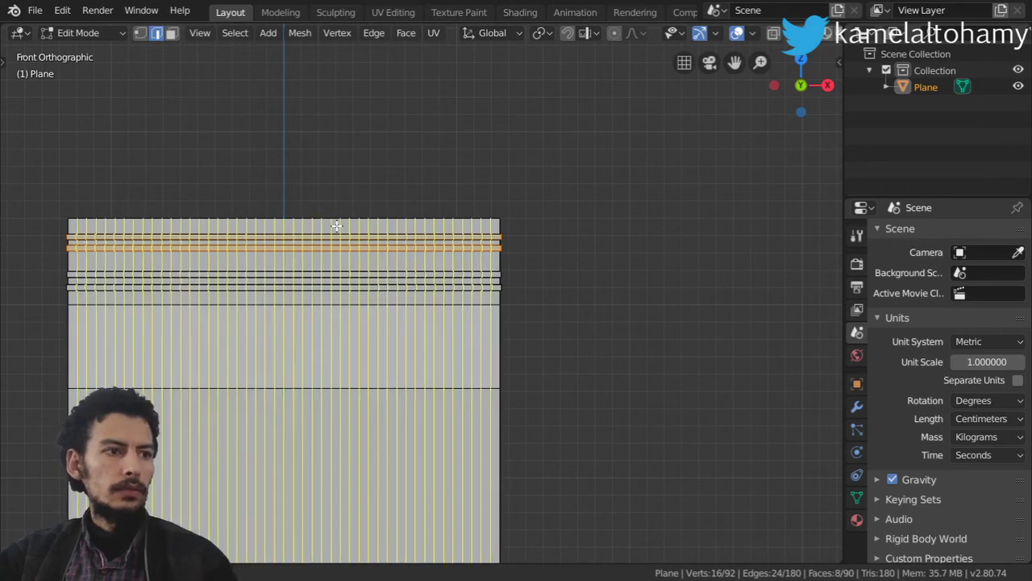
pyautogui.scroll(2, 337, 226)
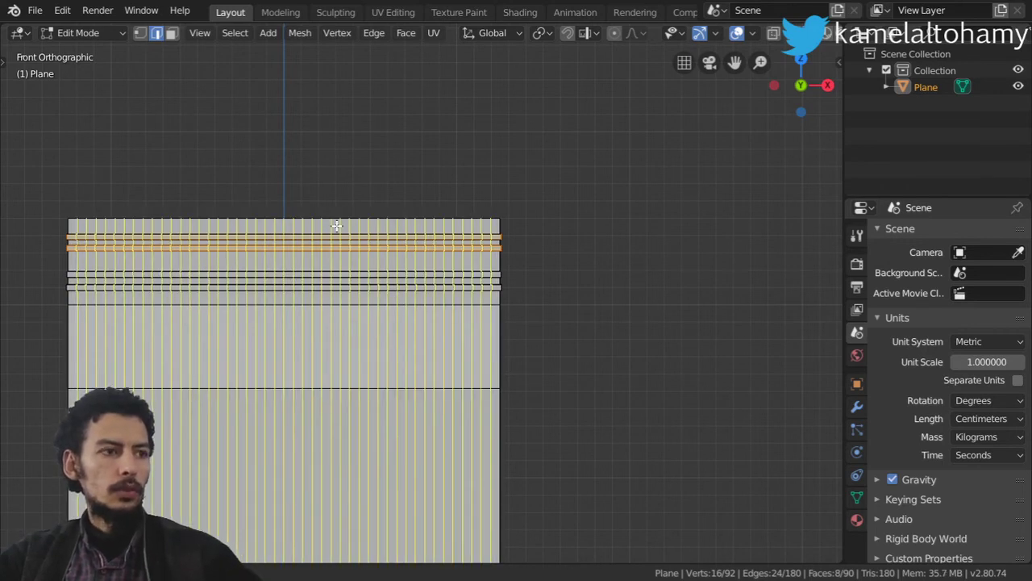
pyautogui.click(336, 226)
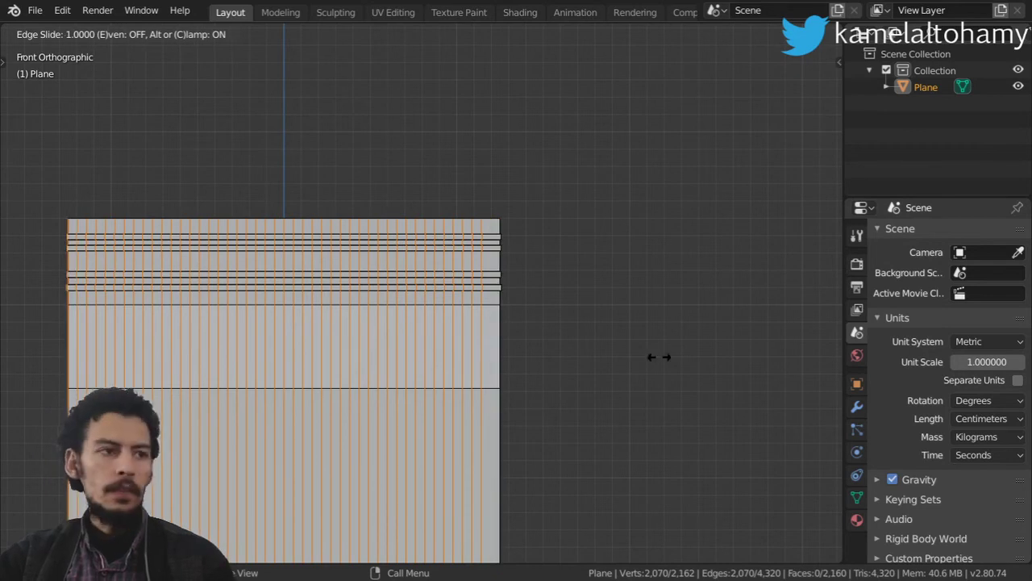
pyautogui.click(366, 76)
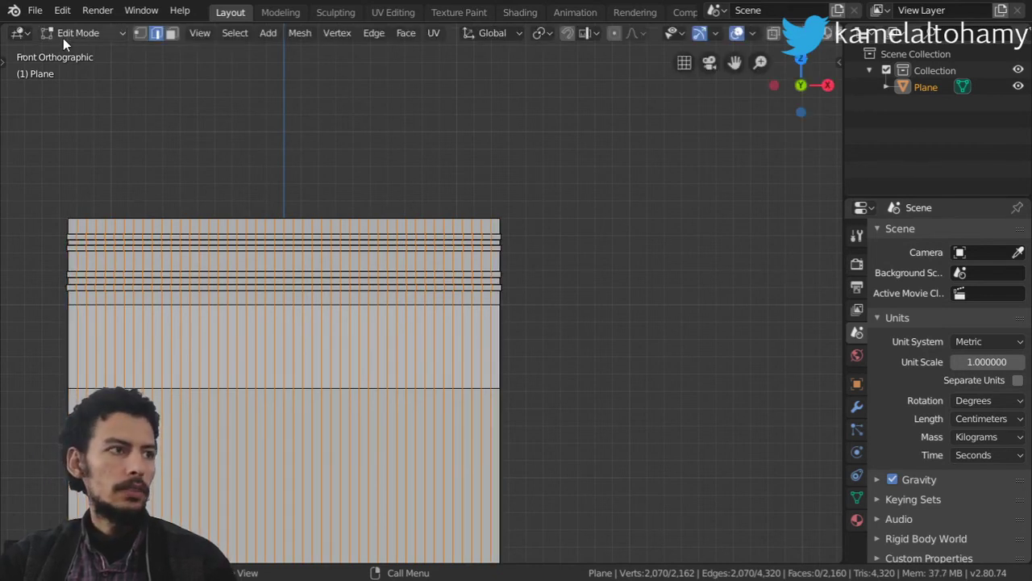
# Select the wrapper's top row of vertices and scale it along X by about 1.126, using linear proportional editing to flare the sealed end
pyautogui.click(139, 34)
pyautogui.press('a')
pyautogui.hotkey('alt', 'a')
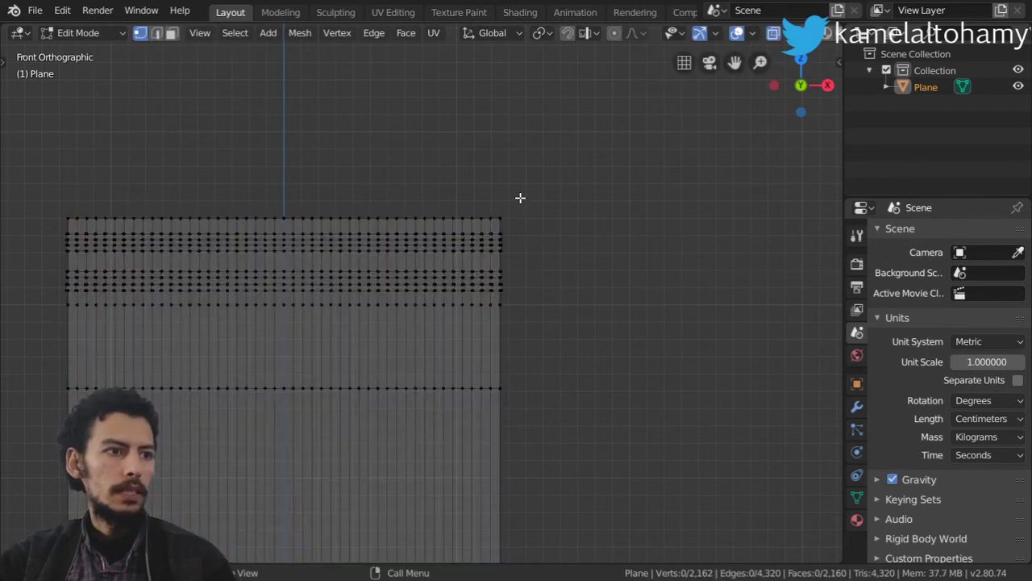
pyautogui.press('b')
pyautogui.moveTo(543, 196); pyautogui.dragTo(6, 224)
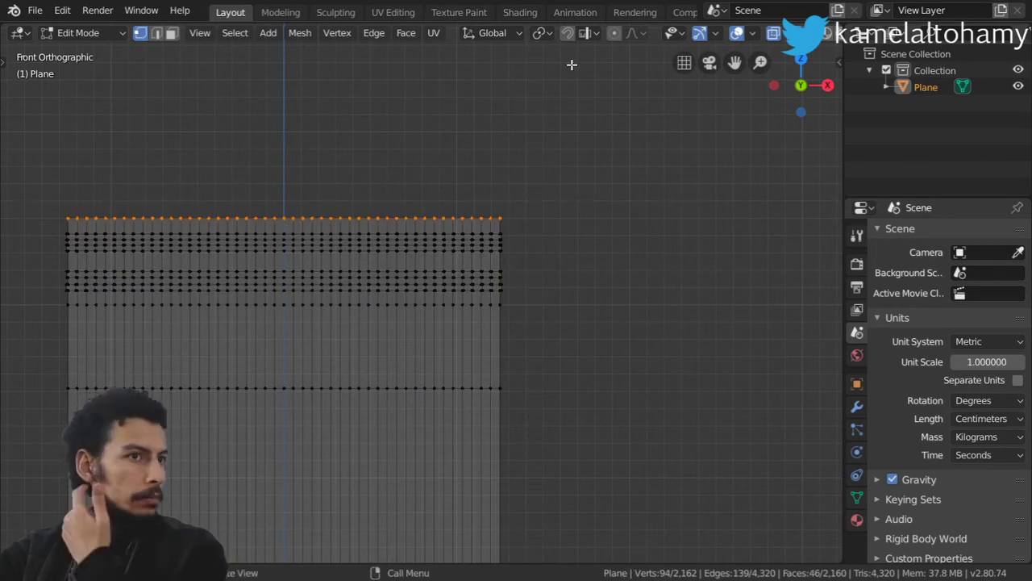
pyautogui.click(614, 34)
pyautogui.click(632, 33)
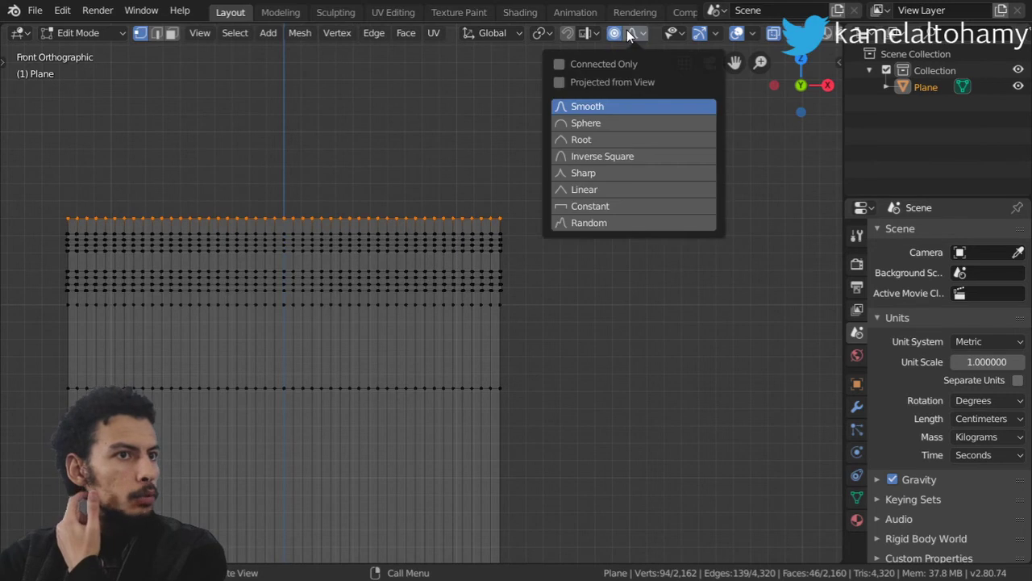
pyautogui.click(600, 191)
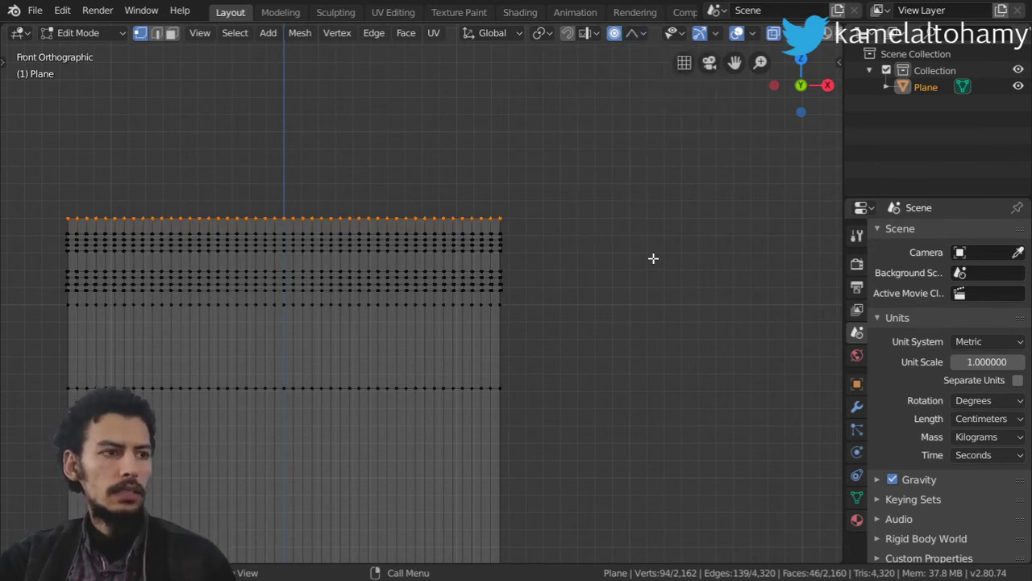
pyautogui.press('s')
pyautogui.press('x')
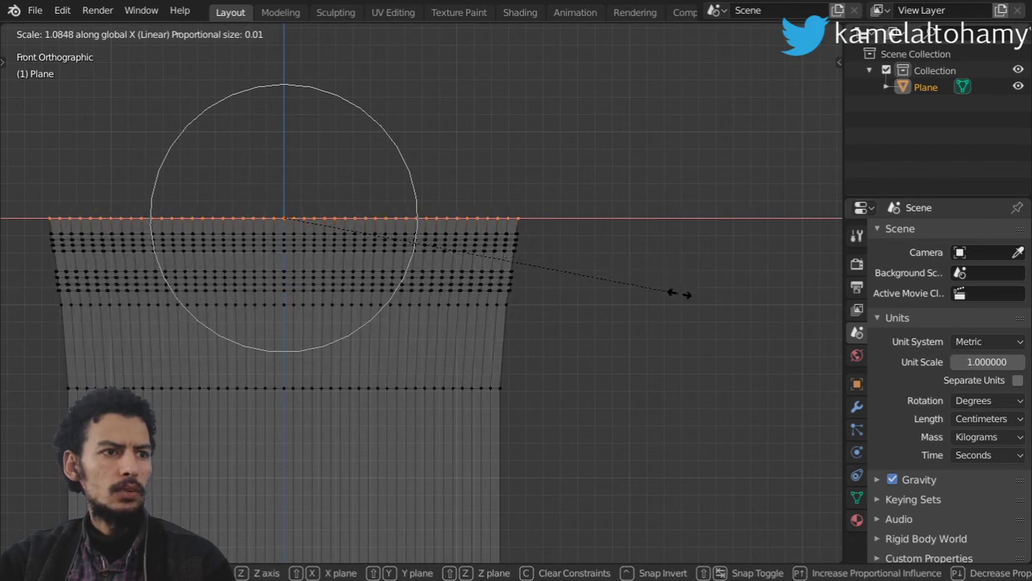
pyautogui.scroll(3, 678, 294)
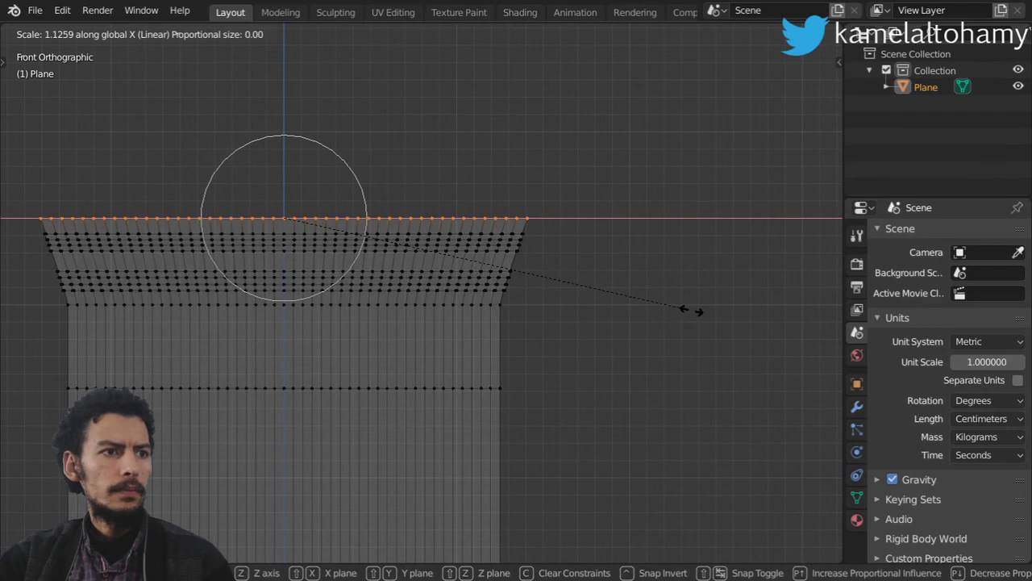
pyautogui.click(692, 310)
# Examine the flared sealed end in solid shading from the front and at an angle, in Object and Edit Mode
pyautogui.scroll(-6, 615, 300)
pyautogui.press('Tab')
pyautogui.press('z')
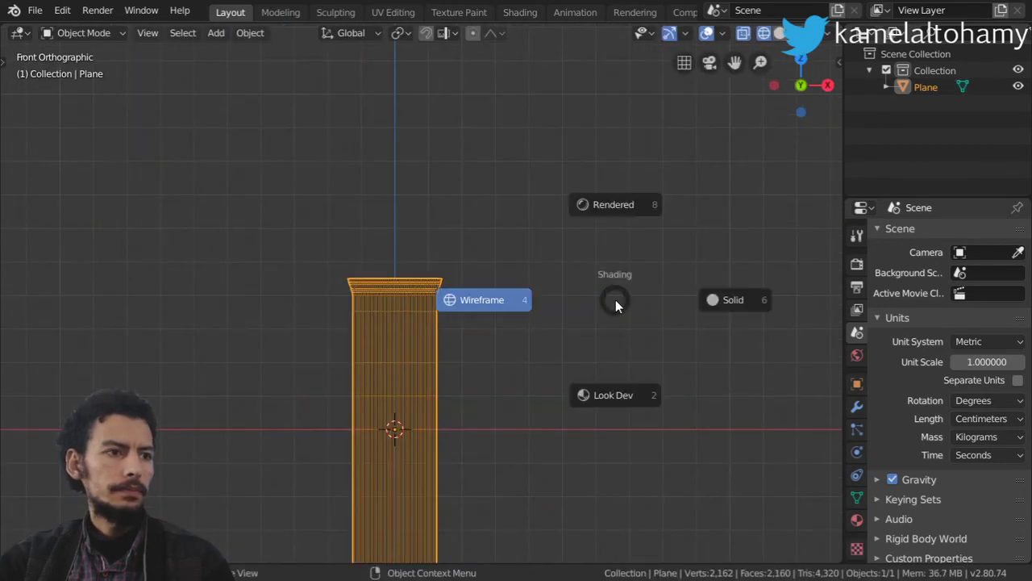
pyautogui.click(610, 293)
pyautogui.scroll(4, 538, 269)
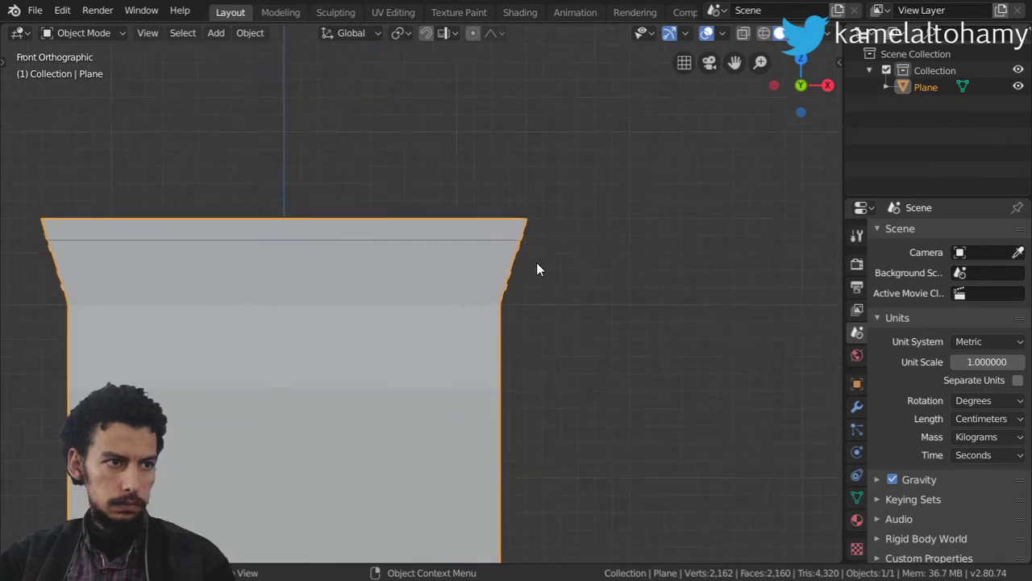
pyautogui.press('Tab')
pyautogui.press('Tab')
pyautogui.moveTo(538, 269); pyautogui.dragTo(455, 303, button='middle')
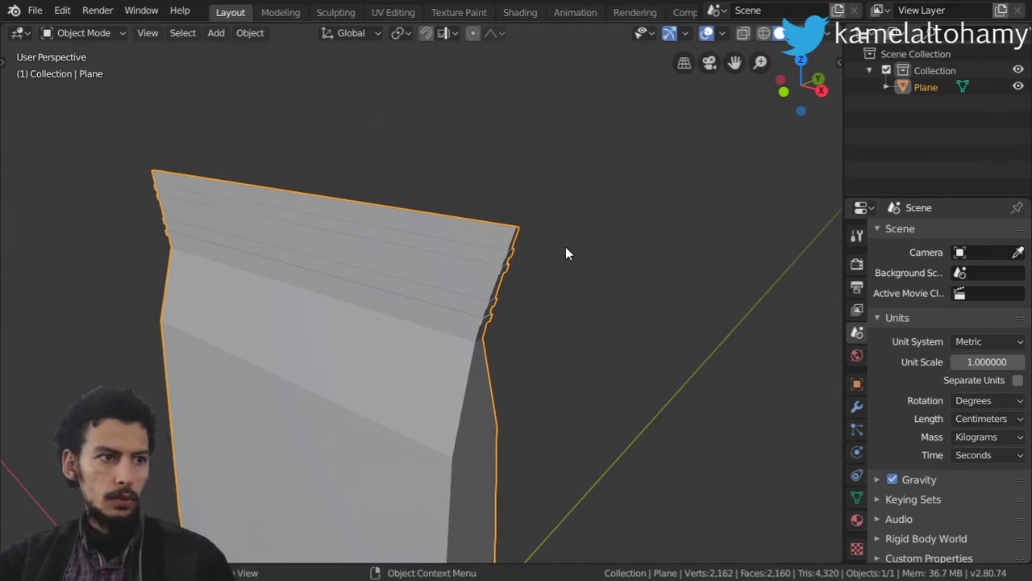
pyautogui.press('Tab')
pyautogui.press('Tab')
pyautogui.scroll(2, 508, 246)
pyautogui.press('Tab')
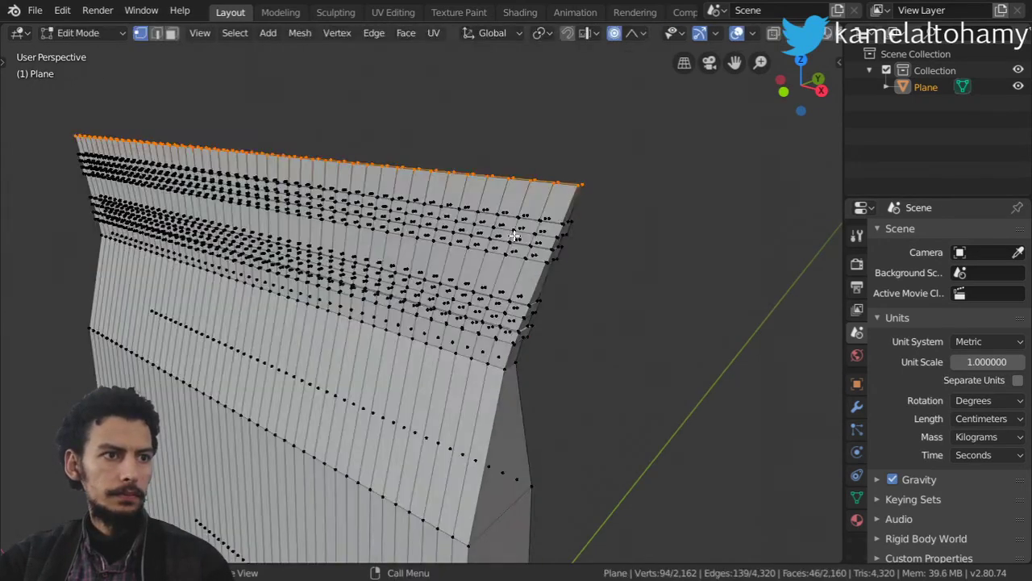
pyautogui.press('Tab')
pyautogui.moveTo(498, 240); pyautogui.dragTo(480, 256, button='middle')
pyautogui.press('Tab')
# In front view with X-ray on, select every second vertex along the whole top edge, through both sides of the wrapper
pyautogui.press('KP_1')
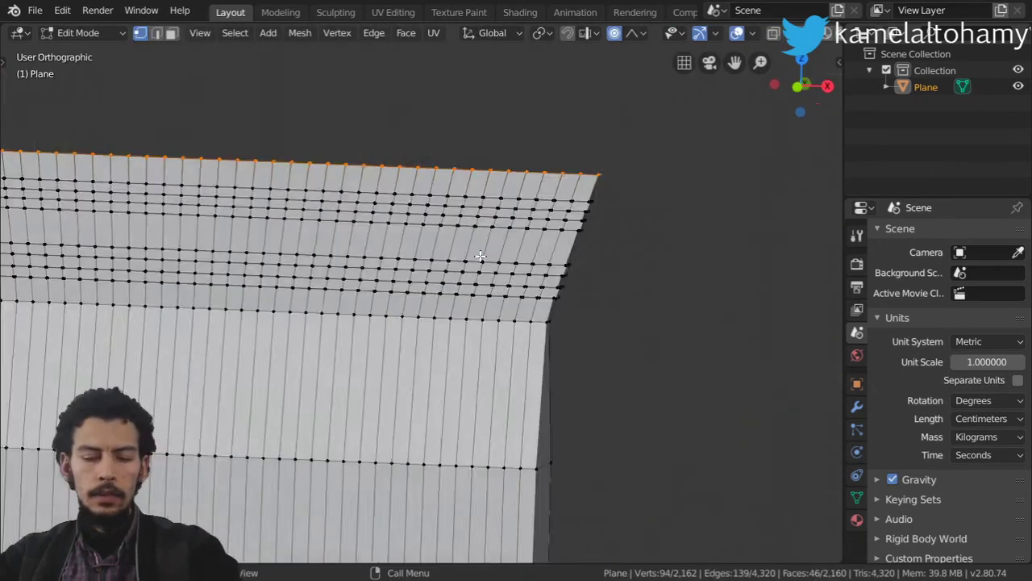
pyautogui.scroll(3, 501, 308)
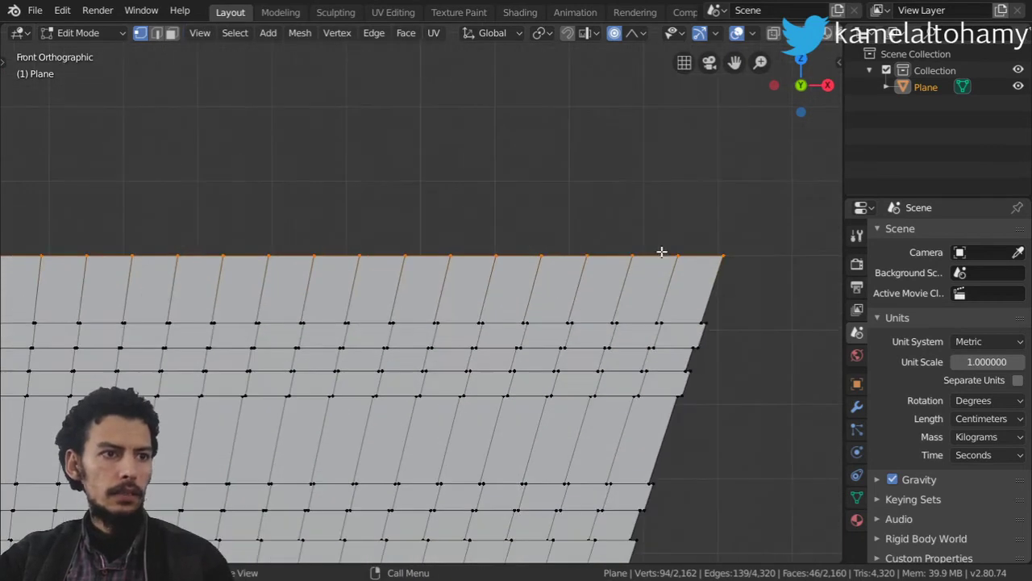
pyautogui.hotkey('alt', 'z')
pyautogui.hotkey('alt', 'a')
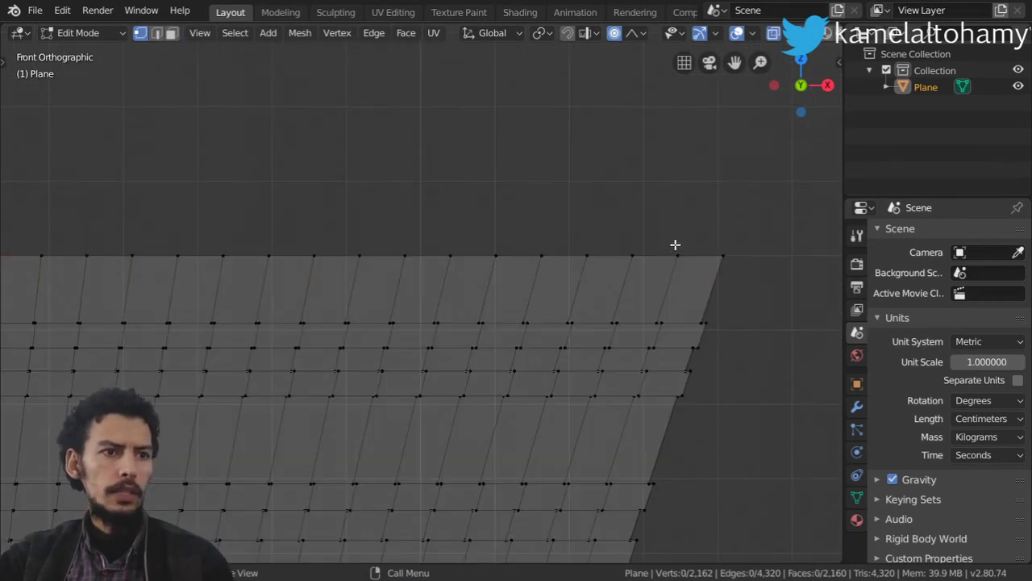
pyautogui.moveTo(708, 226); pyautogui.dragTo(666, 286)
pyautogui.keyDown('shift'); pyautogui.moveTo(608, 233); pyautogui.dragTo(583, 280); pyautogui.keyUp('shift')
pyautogui.keyDown('shift'); pyautogui.moveTo(525, 234); pyautogui.dragTo(470, 286); pyautogui.keyUp('shift')
pyautogui.keyDown('shift'); pyautogui.moveTo(421, 233); pyautogui.dragTo(401, 282); pyautogui.keyUp('shift')
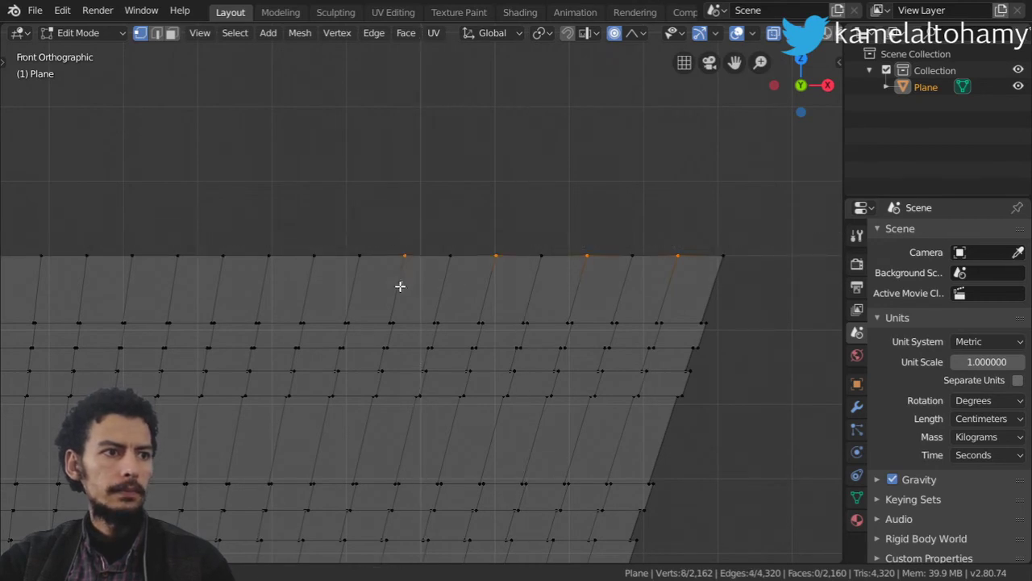
pyautogui.hotkey('ctrl', 'z')
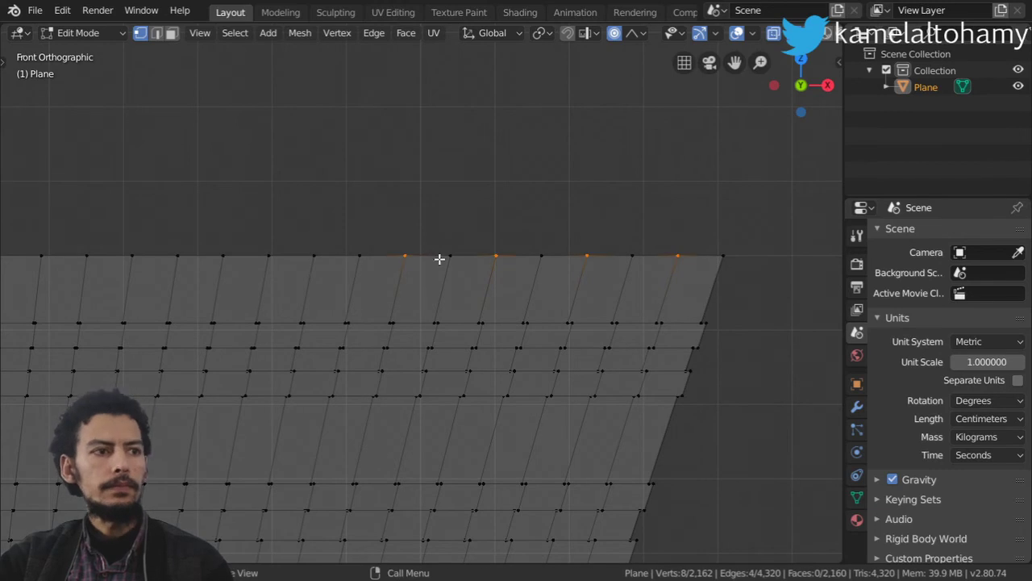
pyautogui.keyDown('shift'); pyautogui.moveTo(336, 227); pyautogui.dragTo(296, 290); pyautogui.keyUp('shift')
pyautogui.keyDown('shift'); pyautogui.moveTo(235, 241); pyautogui.dragTo(212, 293); pyautogui.keyUp('shift')
pyautogui.keyDown('shift'); pyautogui.moveTo(152, 240); pyautogui.dragTo(121, 286); pyautogui.keyUp('shift')
pyautogui.keyDown('shift'); pyautogui.moveTo(263, 289); pyautogui.dragTo(463, 256, button='middle'); pyautogui.keyUp('shift')
pyautogui.press('b')
pyautogui.moveTo(253, 189); pyautogui.dragTo(249, 247)
pyautogui.press('b')
pyautogui.moveTo(167, 201); pyautogui.dragTo(147, 247)
pyautogui.press('b')
pyautogui.moveTo(76, 201); pyautogui.dragTo(55, 258)
pyautogui.keyDown('shift'); pyautogui.moveTo(117, 262); pyautogui.dragTo(457, 269, button='middle'); pyautogui.keyUp('shift')
pyautogui.press('b')
pyautogui.moveTo(442, 185); pyautogui.dragTo(410, 262)
pyautogui.press('b')
pyautogui.moveTo(360, 189); pyautogui.dragTo(330, 253)
pyautogui.keyDown('shift'); pyautogui.moveTo(337, 260); pyautogui.dragTo(452, 271, button='middle'); pyautogui.keyUp('shift')
pyautogui.press('b')
pyautogui.moveTo(395, 203); pyautogui.dragTo(352, 271)
pyautogui.press('b')
pyautogui.moveTo(319, 194); pyautogui.dragTo(271, 260)
pyautogui.press('b')
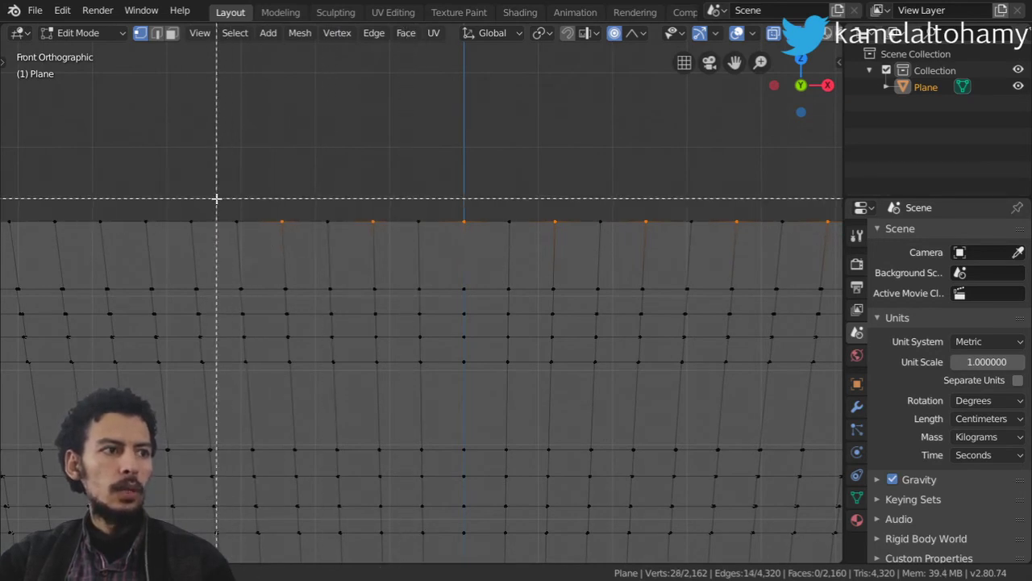
pyautogui.moveTo(216, 197); pyautogui.dragTo(187, 258)
pyautogui.press('b')
pyautogui.moveTo(122, 205); pyautogui.dragTo(92, 256)
pyautogui.keyDown('shift'); pyautogui.moveTo(127, 255); pyautogui.dragTo(525, 285, button='middle'); pyautogui.keyUp('shift')
pyautogui.press('b')
pyautogui.moveTo(392, 223); pyautogui.dragTo(339, 278)
pyautogui.press('b')
pyautogui.moveTo(284, 223); pyautogui.dragTo(266, 275)
pyautogui.press('b')
pyautogui.moveTo(218, 227); pyautogui.dragTo(181, 276)
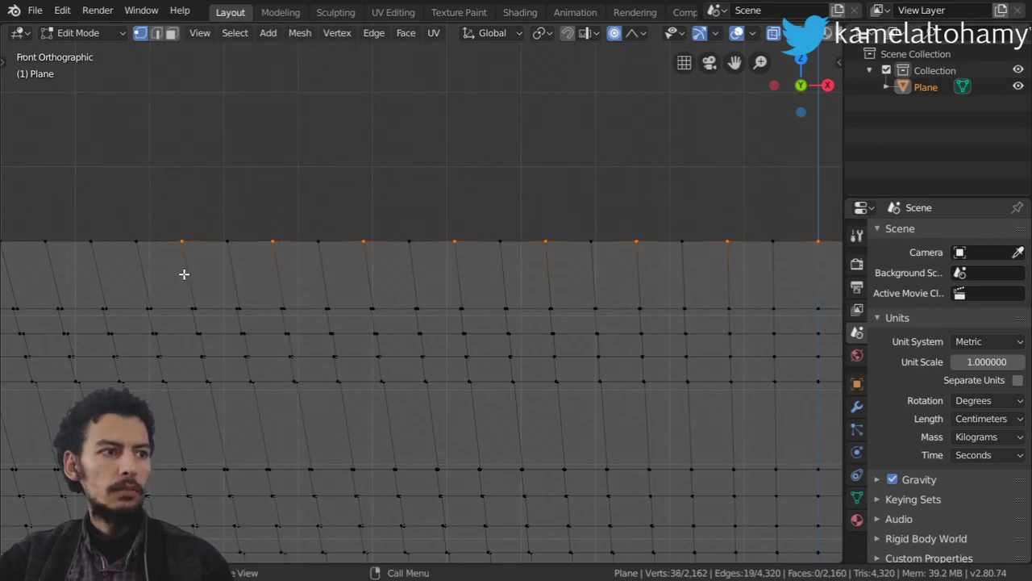
pyautogui.keyDown('shift'); pyautogui.moveTo(297, 279); pyautogui.dragTo(558, 272, button='middle'); pyautogui.keyUp('shift')
pyautogui.press('b')
pyautogui.moveTo(362, 233); pyautogui.dragTo(327, 272)
pyautogui.press('b')
pyautogui.moveTo(264, 213); pyautogui.dragTo(248, 270)
pyautogui.press('b')
pyautogui.moveTo(180, 211); pyautogui.dragTo(156, 254)
pyautogui.press('b')
pyautogui.moveTo(94, 214); pyautogui.dragTo(82, 250)
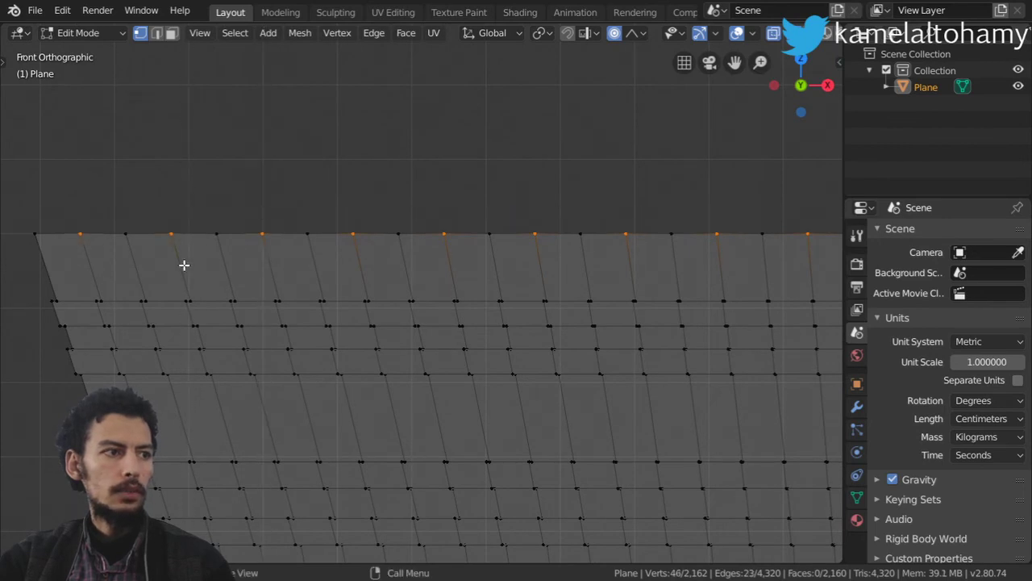
# Raise the selected alternate vertices about 0.044 cm along Z to form a zigzag edge, and check it in solid Object Mode
pyautogui.scroll(-3, 527, 283)
pyautogui.keyDown('shift'); pyautogui.moveTo(527, 283); pyautogui.dragTo(551, 334, button='middle'); pyautogui.keyUp('shift')
pyautogui.scroll(3, 525, 371)
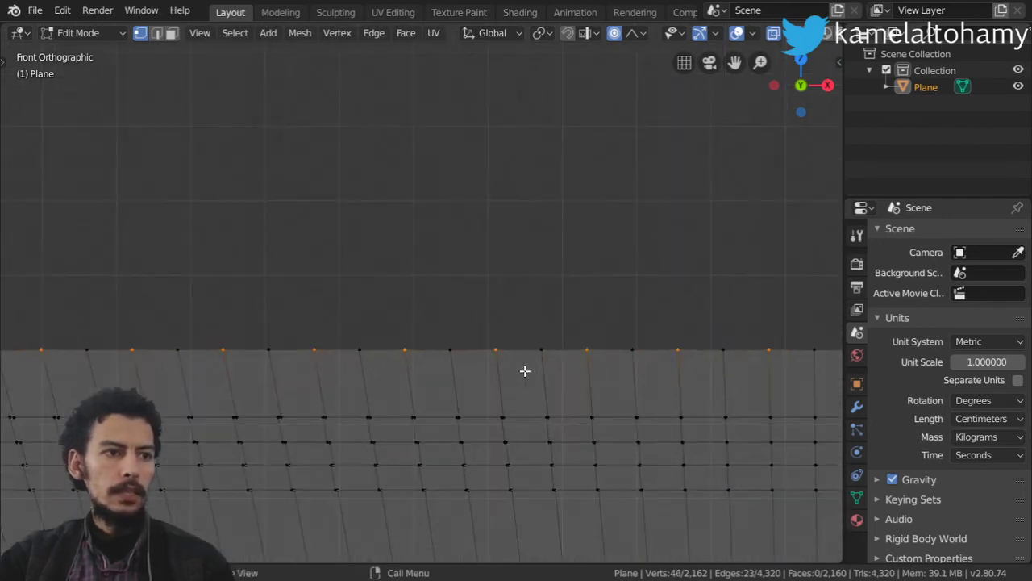
pyautogui.press('g')
pyautogui.press('z')
pyautogui.press('Escape')
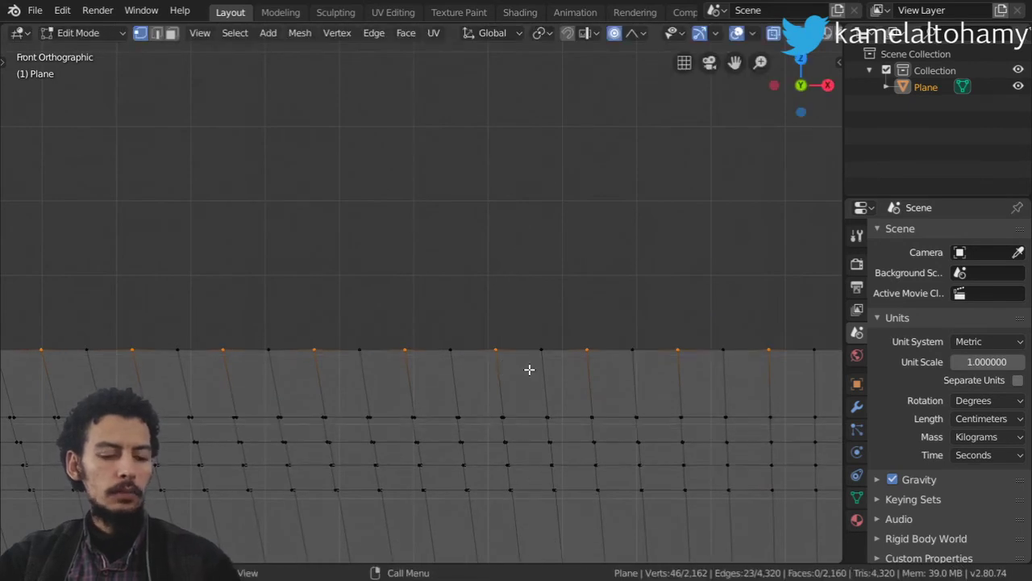
pyautogui.press('g')
pyautogui.press('z')
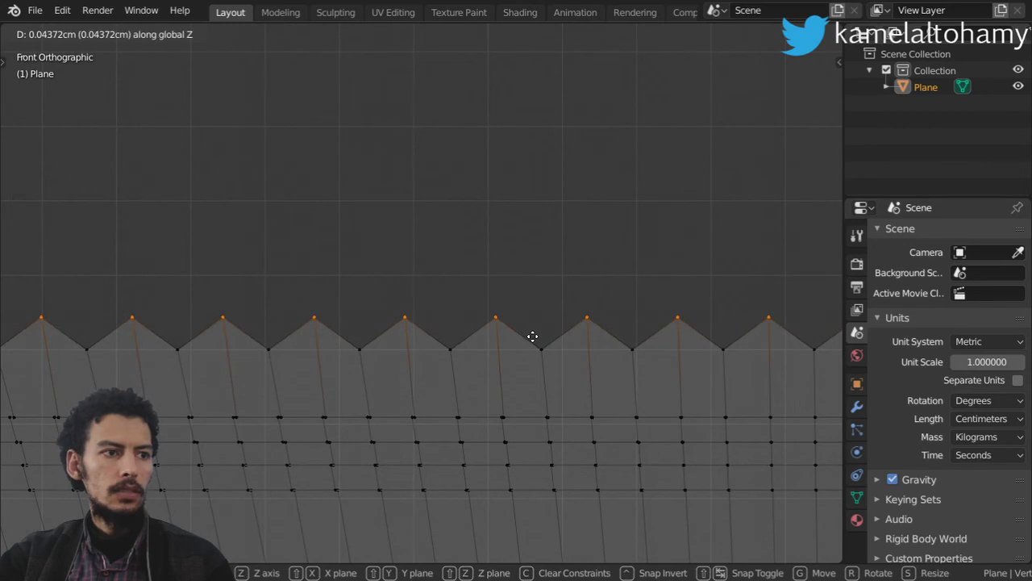
pyautogui.click(533, 335)
pyautogui.scroll(-4, 533, 335)
pyautogui.press('Tab')
pyautogui.scroll(-2, 534, 336)
pyautogui.press('z')
pyautogui.hotkey('shift', 'z')
pyautogui.moveTo(533, 338)
pyautogui.mouseDown(button='middle')
pyautogui.moveTo(392, 341)
pyautogui.moveTo(422, 282)
pyautogui.moveTo(524, 344)
pyautogui.mouseUp(button='middle')
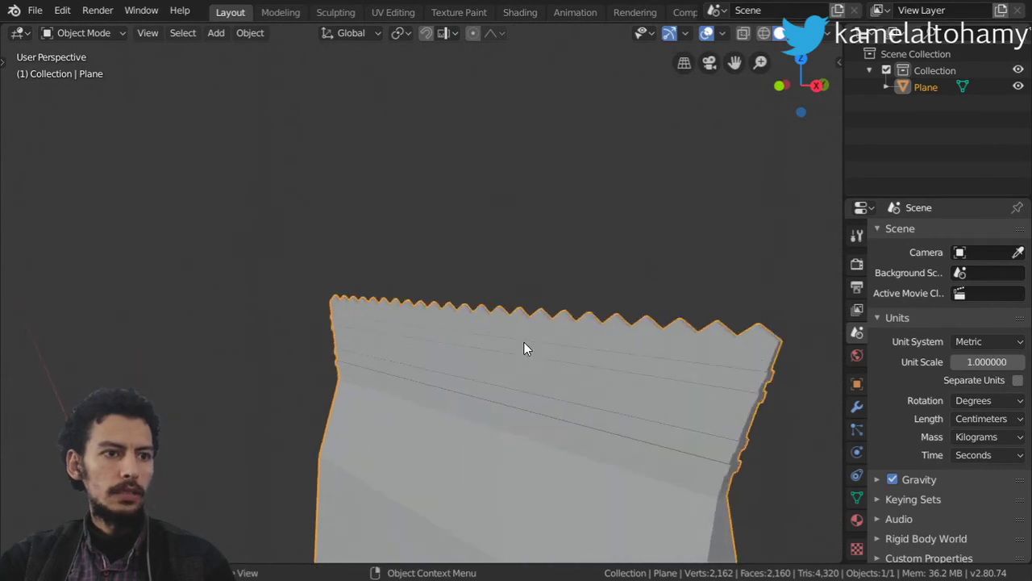
# In front view with X-ray on, select the wrapper's bottom row of vertices and delete it, removing the lower half
pyautogui.scroll(-5, 524, 343)
pyautogui.press('KP_1')
pyautogui.scroll(-2, 524, 342)
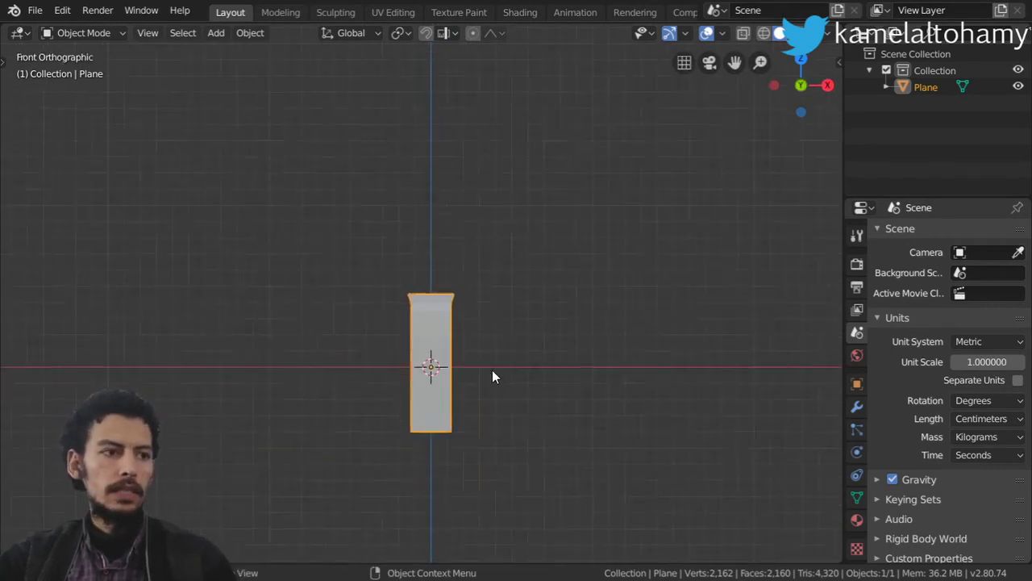
pyautogui.press('Tab')
pyautogui.hotkey('alt', 'z')
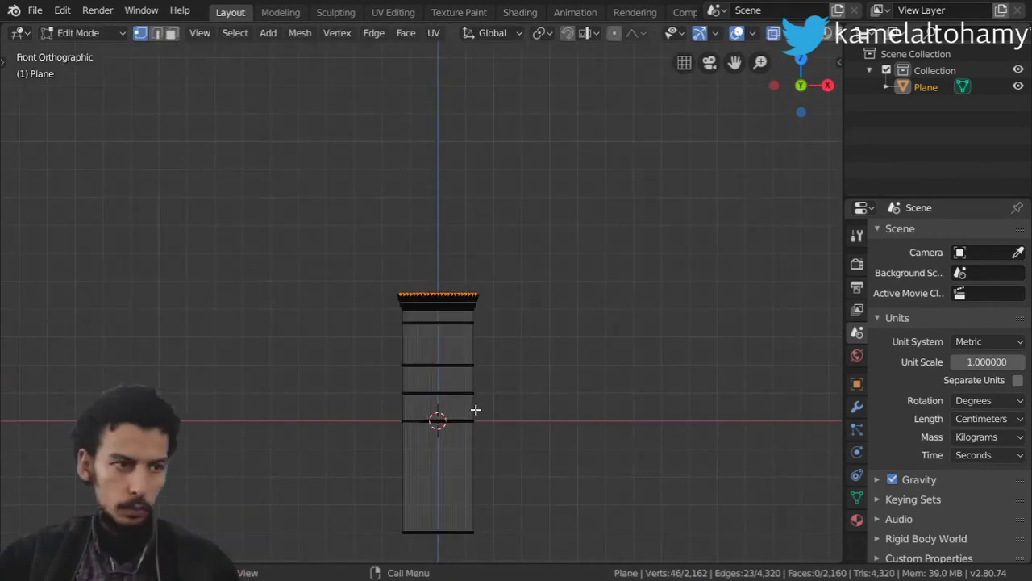
pyautogui.keyDown('shift'); pyautogui.moveTo(544, 450); pyautogui.dragTo(543, 368, button='middle'); pyautogui.keyUp('shift')
pyautogui.press('a')
pyautogui.hotkey('alt', 'a')
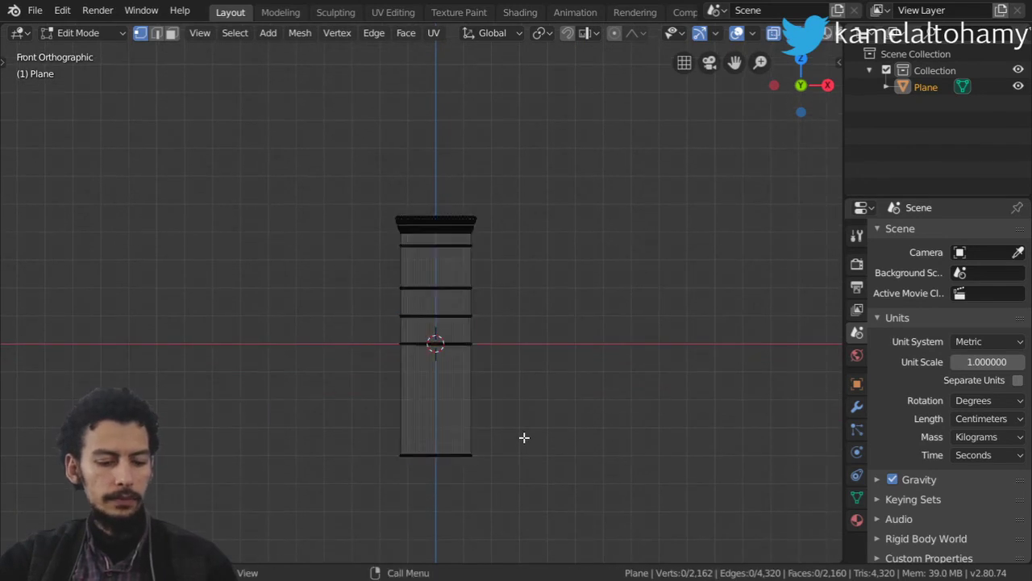
pyautogui.press('b')
pyautogui.moveTo(531, 435); pyautogui.dragTo(385, 461)
pyautogui.press('x')
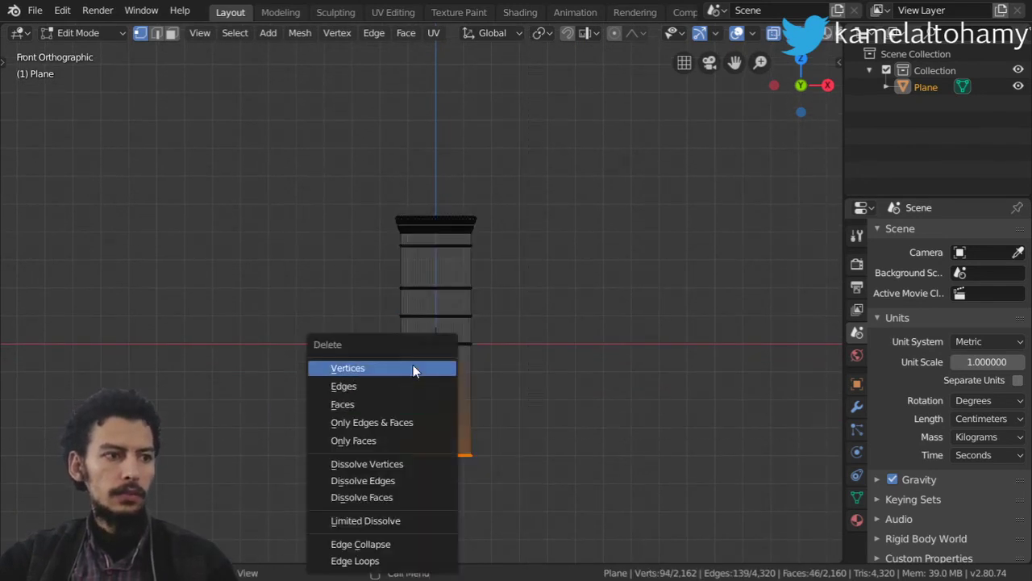
pyautogui.click(413, 365)
# Add a Mirror modifier to the wrapper, mirroring on the Y axis only instead of X
pyautogui.click(857, 407)
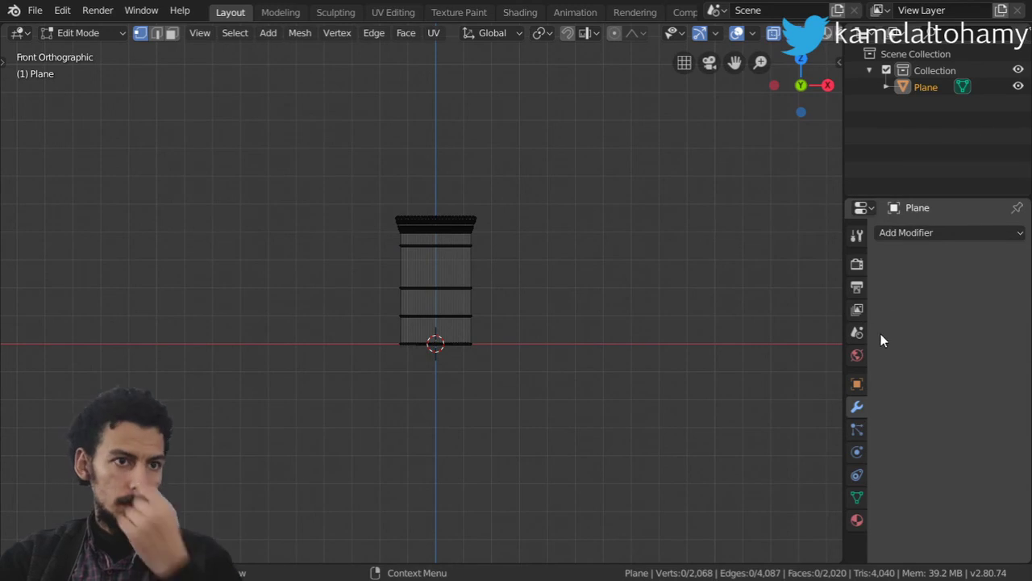
pyautogui.click(895, 233)
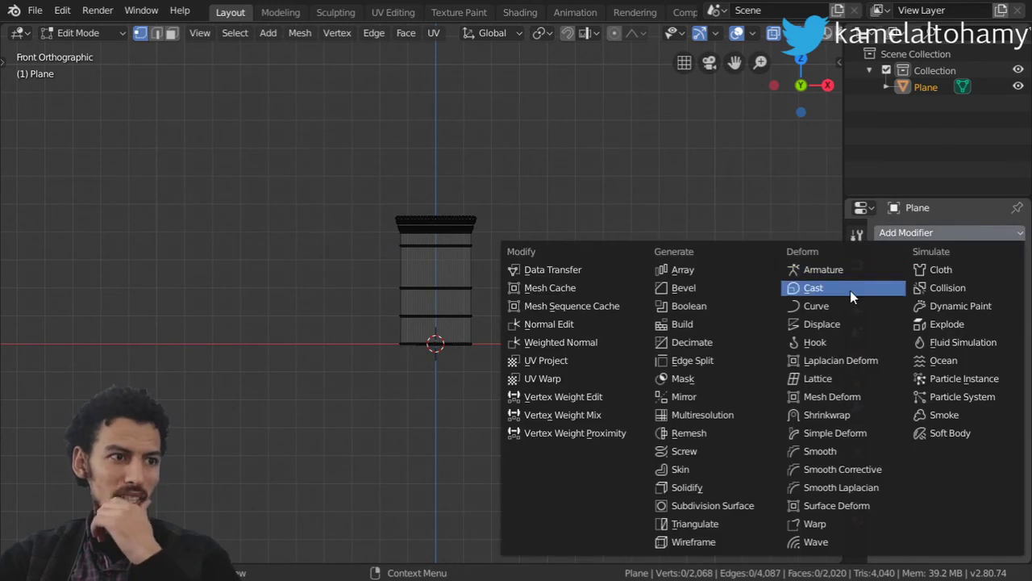
pyautogui.click(694, 397)
pyautogui.click(885, 323)
pyautogui.click(887, 340)
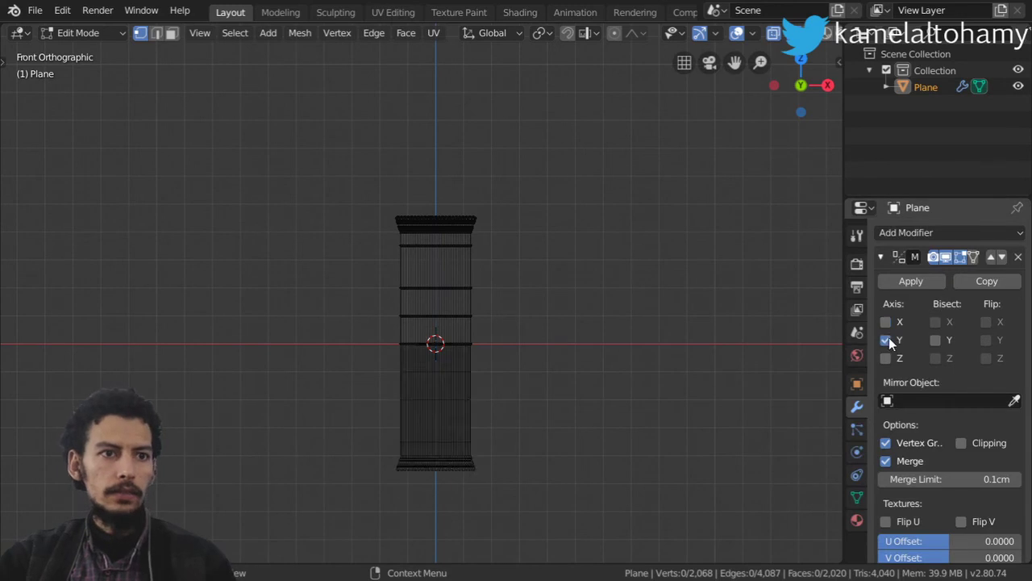
# Turn off X-ray and select the wrapper's full horizontal edge loop at the mirror seam in Edit Mode
pyautogui.hotkey('alt', 'z')
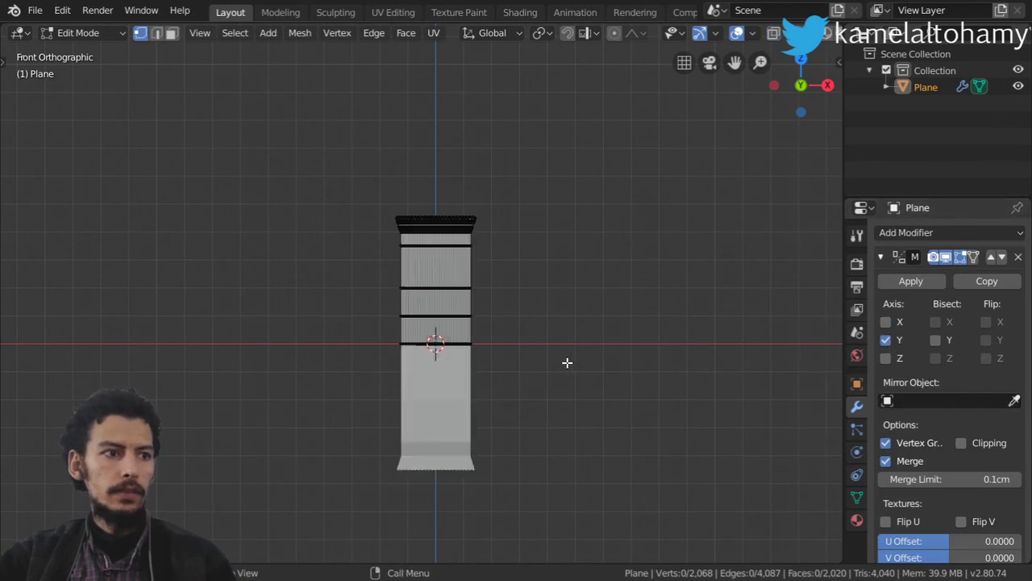
pyautogui.press('Tab')
pyautogui.moveTo(567, 363)
pyautogui.mouseDown(button='middle')
pyautogui.moveTo(423, 357)
pyautogui.moveTo(449, 393)
pyautogui.mouseUp(button='middle')
pyautogui.press('Tab')
pyautogui.scroll(3, 422, 357)
pyautogui.keyDown('alt'); pyautogui.click(435, 419); pyautogui.keyUp('alt')
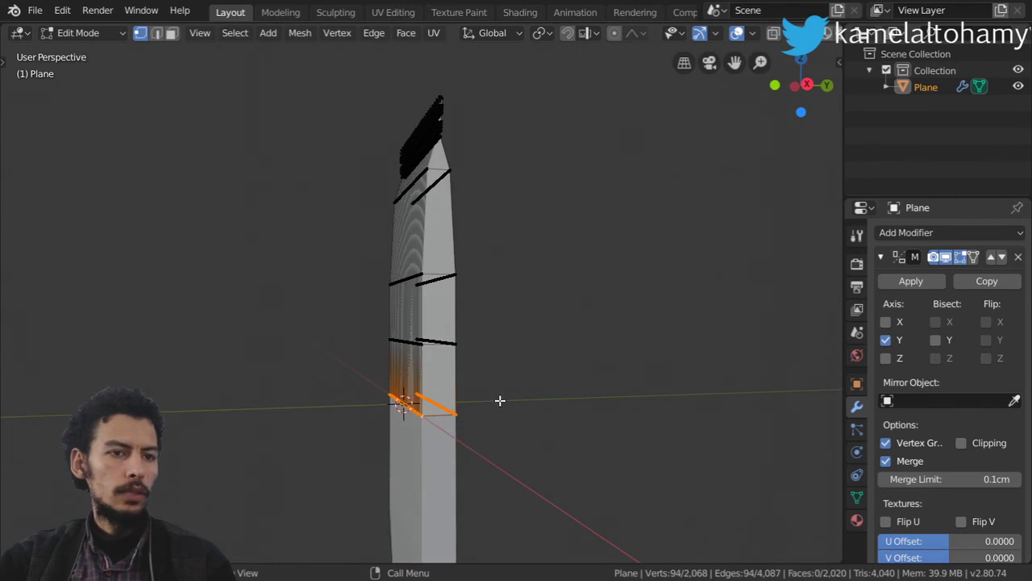
# Turn on proportional editing and try widening the seam loop along Y with Linear falloff in right view
pyautogui.press('s')
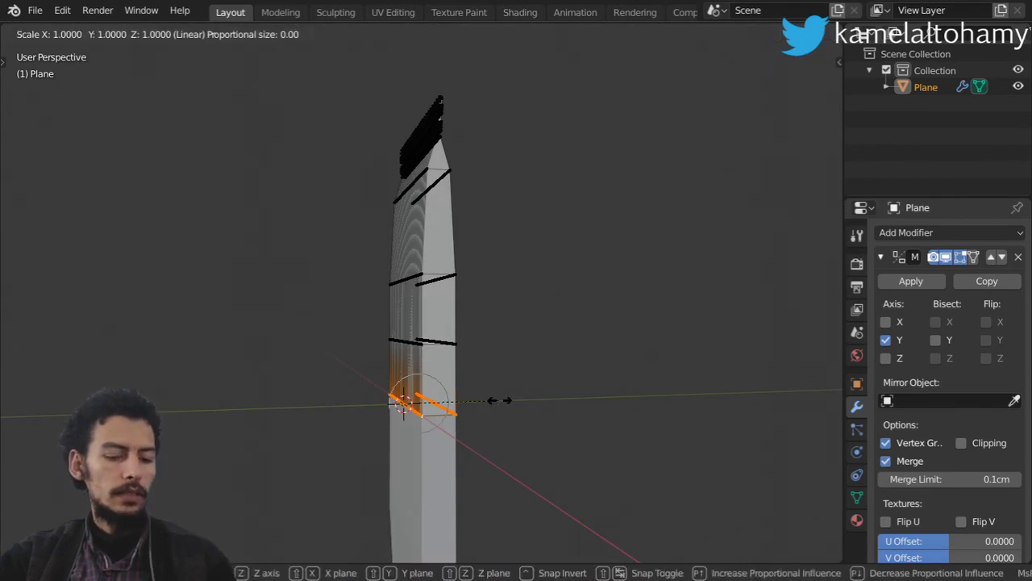
pyautogui.press('y')
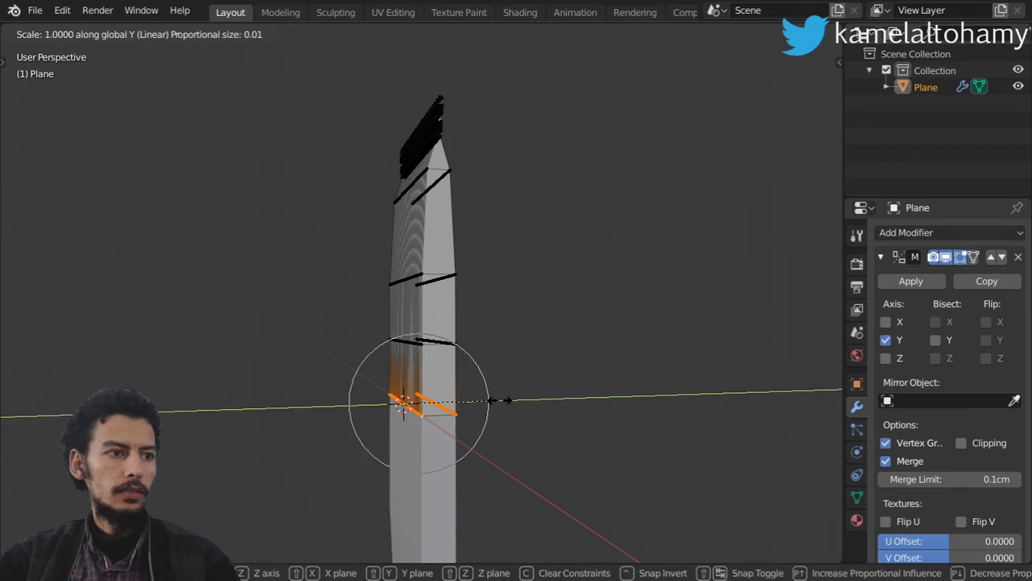
pyautogui.scroll(-4, 506, 413)
pyautogui.press('Escape')
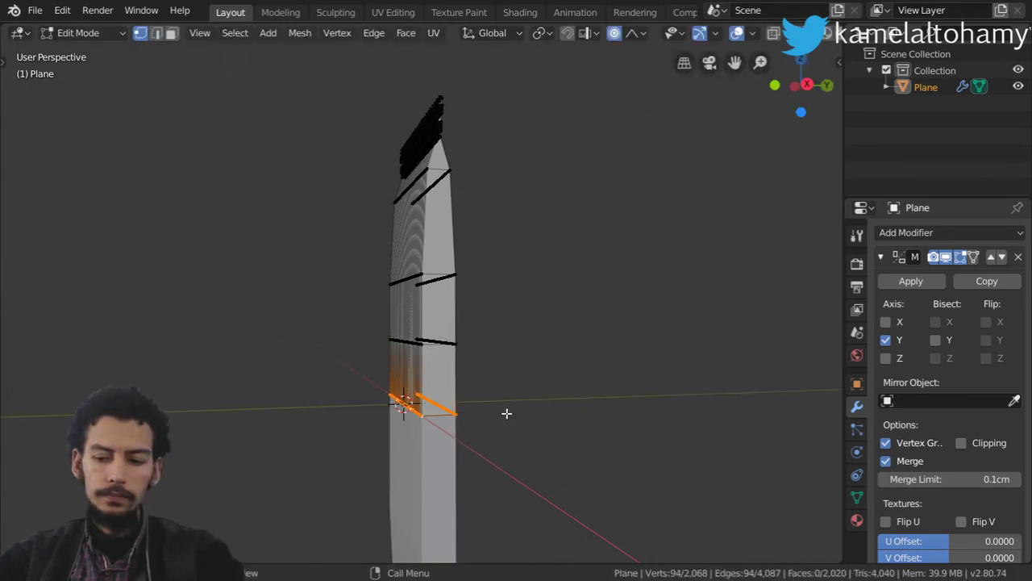
pyautogui.press('KP_3')
pyautogui.scroll(1, 493, 387)
pyautogui.scroll(-2, 496, 387)
pyautogui.press('s')
pyautogui.press('y')
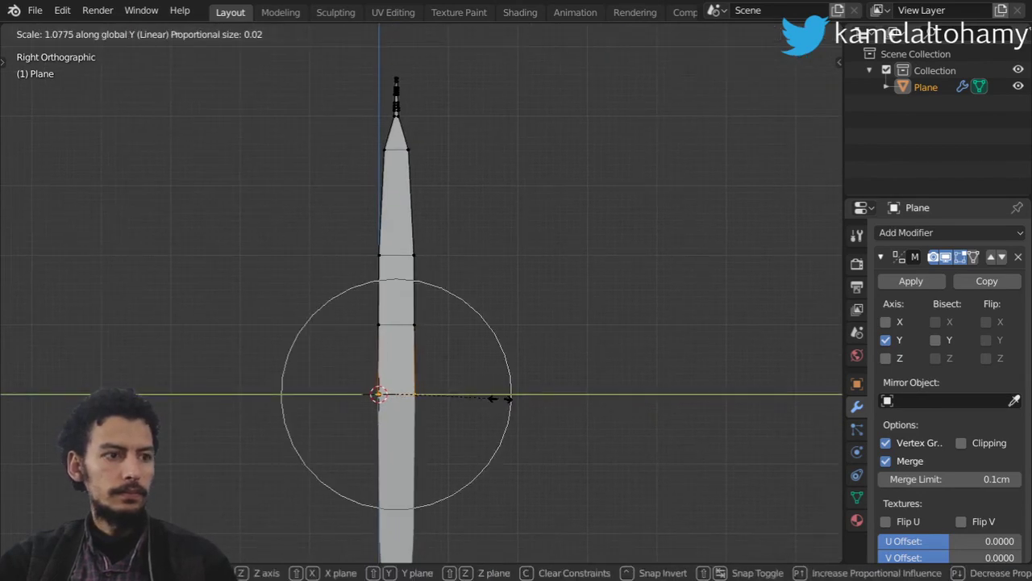
pyautogui.click(500, 398)
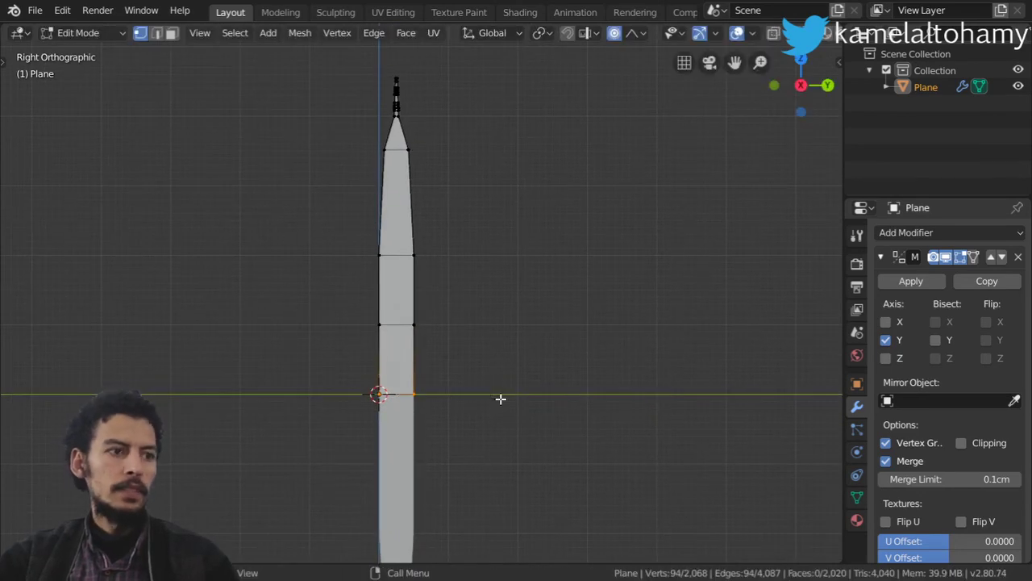
# Change the proportional falloff to Smooth and enlarge its size to 0.03 while trying a Y scale on the seam loop
pyautogui.click(636, 32)
pyautogui.click(600, 105)
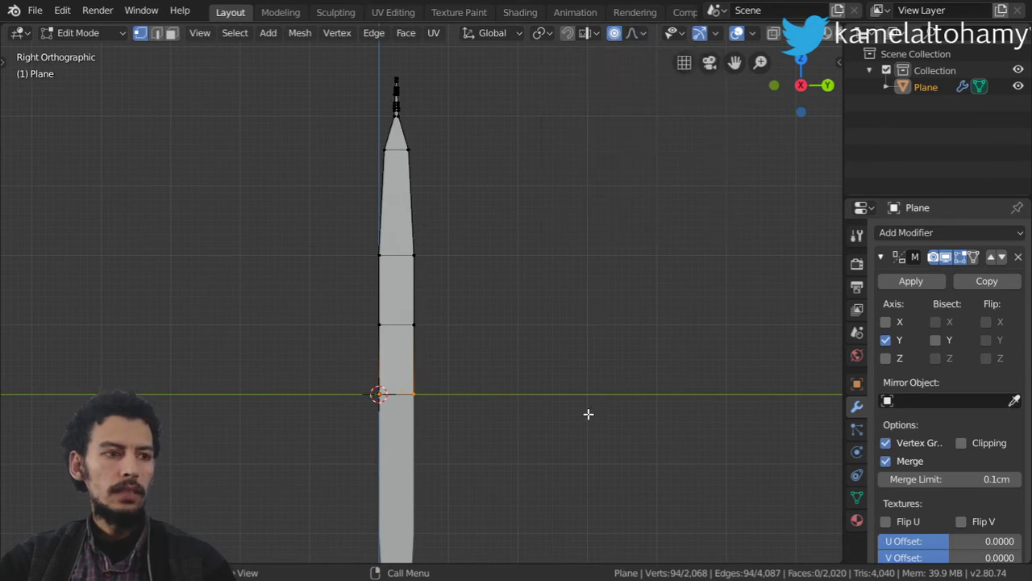
pyautogui.press('s')
pyautogui.press('y')
pyautogui.scroll(-4, 588, 414)
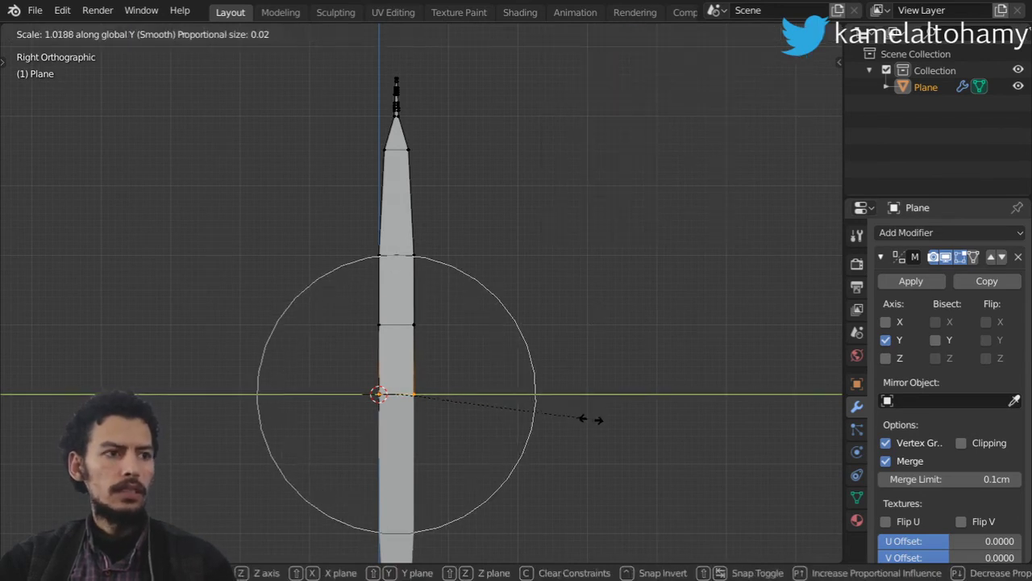
pyautogui.scroll(-4, 605, 466)
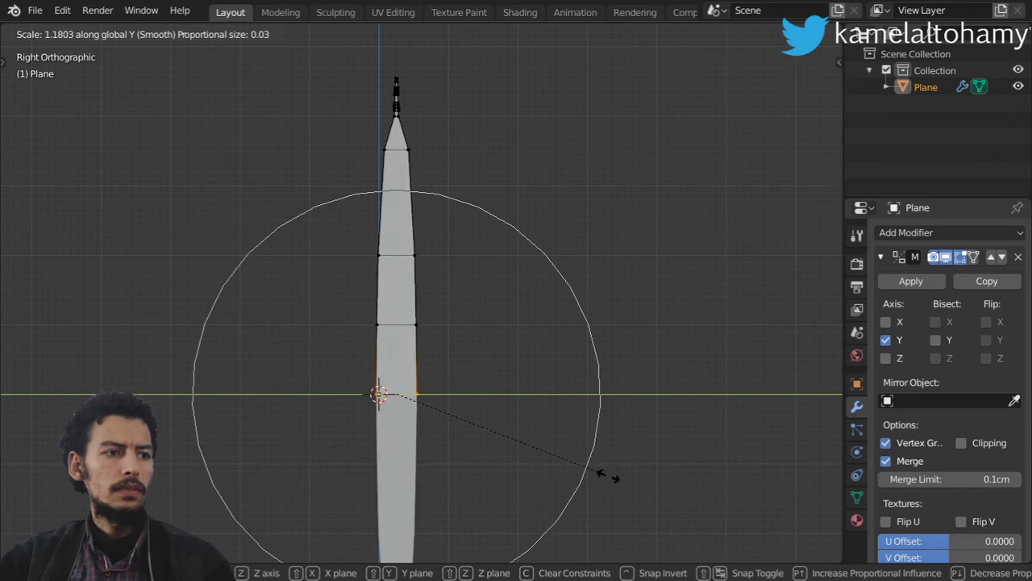
pyautogui.scroll(-1, 603, 482)
pyautogui.press('Escape')
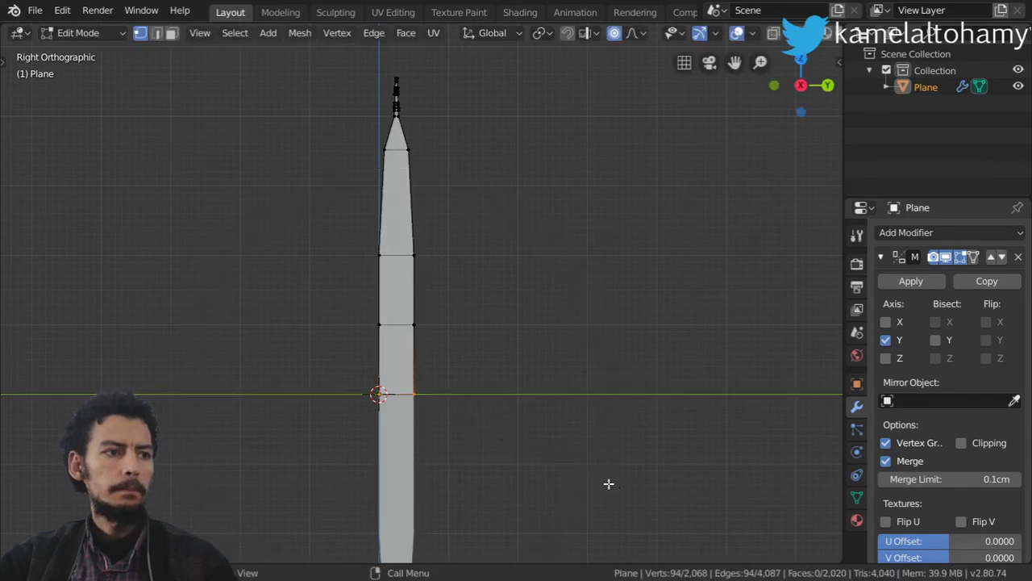
pyautogui.moveTo(486, 394); pyautogui.dragTo(524, 415, button='middle')
pyautogui.press('s')
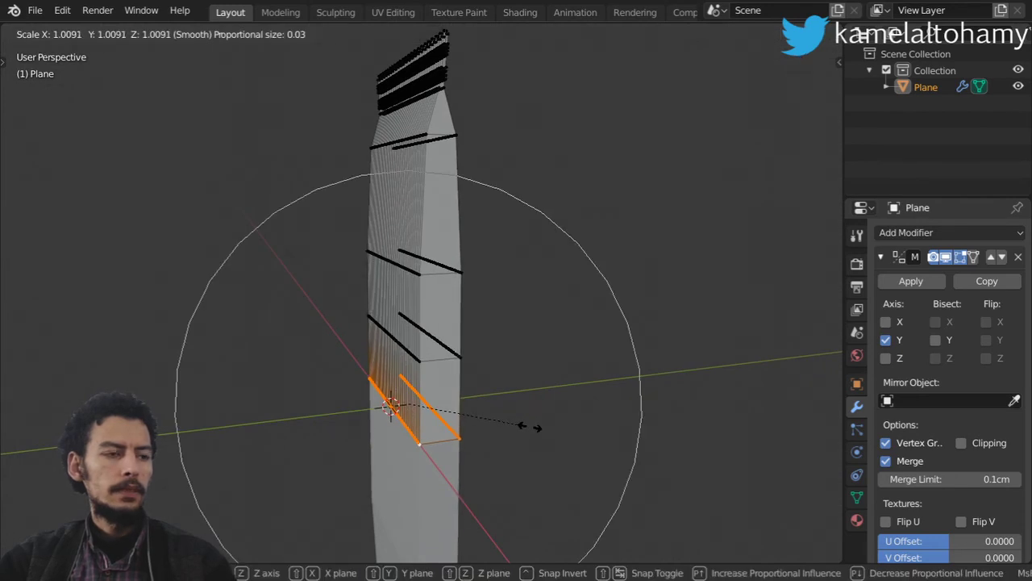
pyautogui.write('1.003')
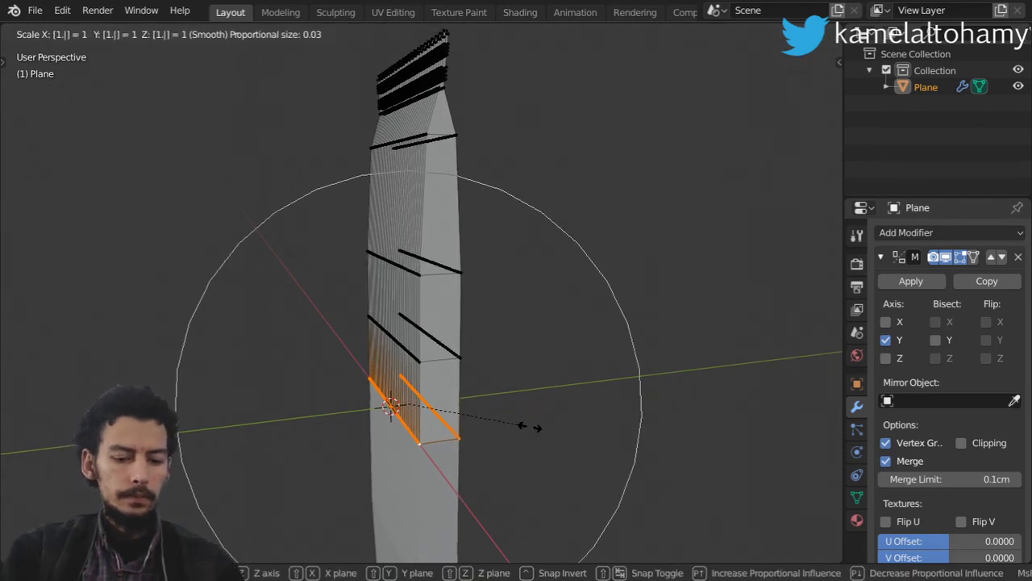
pyautogui.press('Escape')
pyautogui.write('sy11')
pyautogui.press('Escape')
# Scale the seam loop by 1.15 along Y with Smooth proportional editing and check the bulged side profile in Object Mode
pyautogui.write('sy1.1')
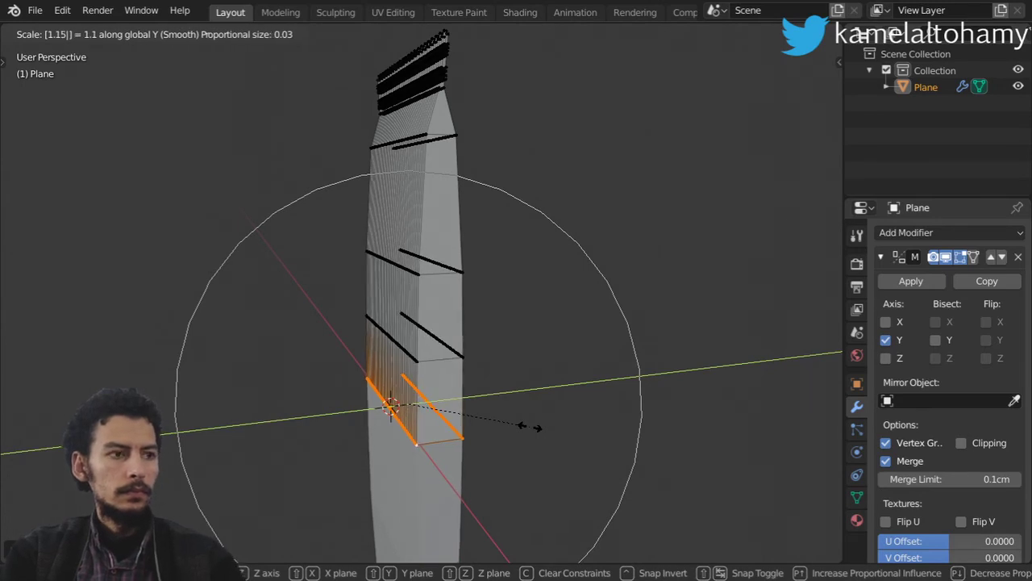
pyautogui.press('Return')
pyautogui.press('Tab')
pyautogui.press('KP_3')
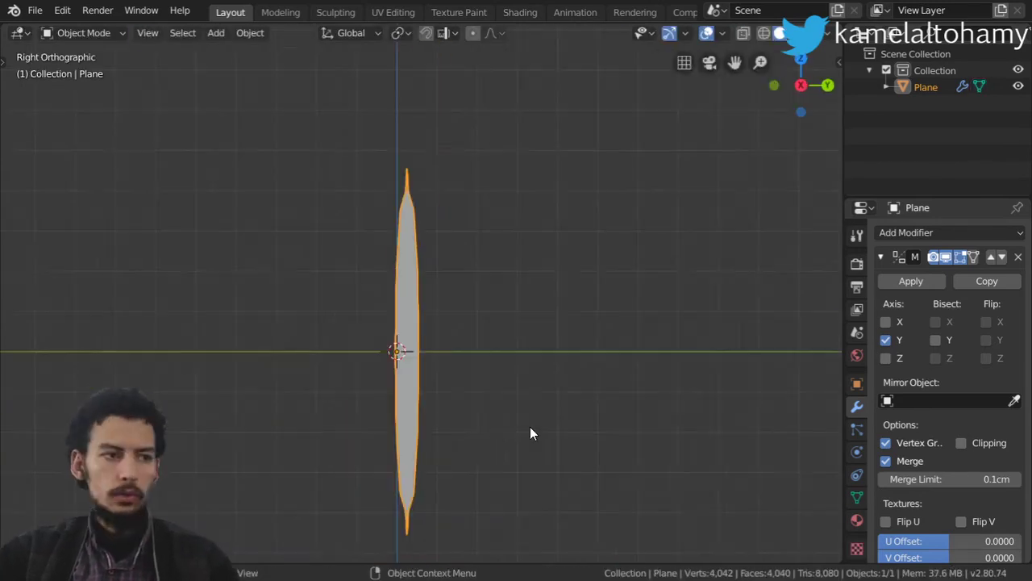
pyautogui.scroll(1, 530, 427)
pyautogui.scroll(-4, 431, 260)
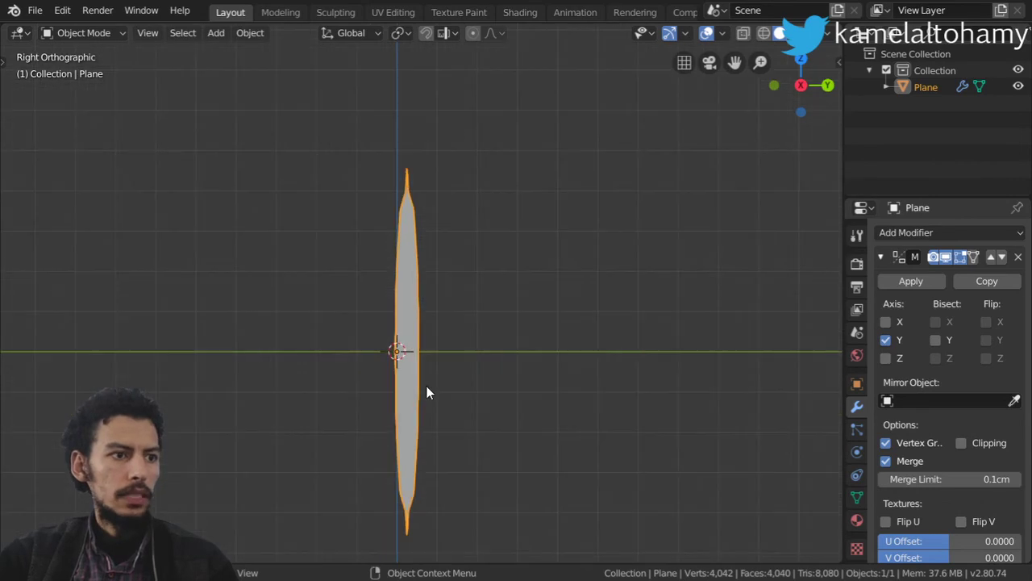
pyautogui.press('Tab')
pyautogui.press('Tab')
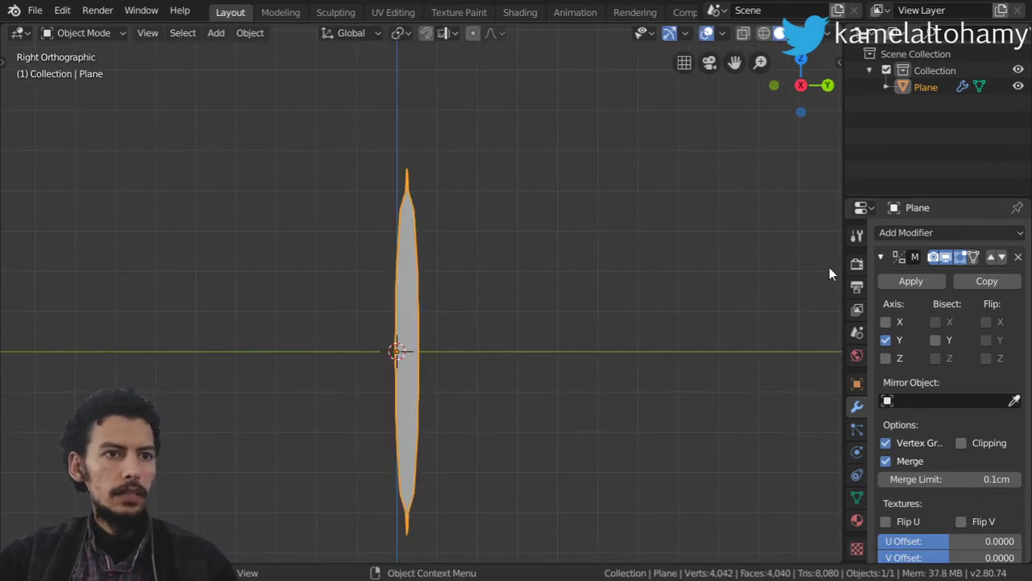
# Add a Subdivision Surface modifier to the wrapper with 2 viewport and 3 render subdivisions, and check the rounded shape
pyautogui.click(880, 258)
pyautogui.click(898, 233)
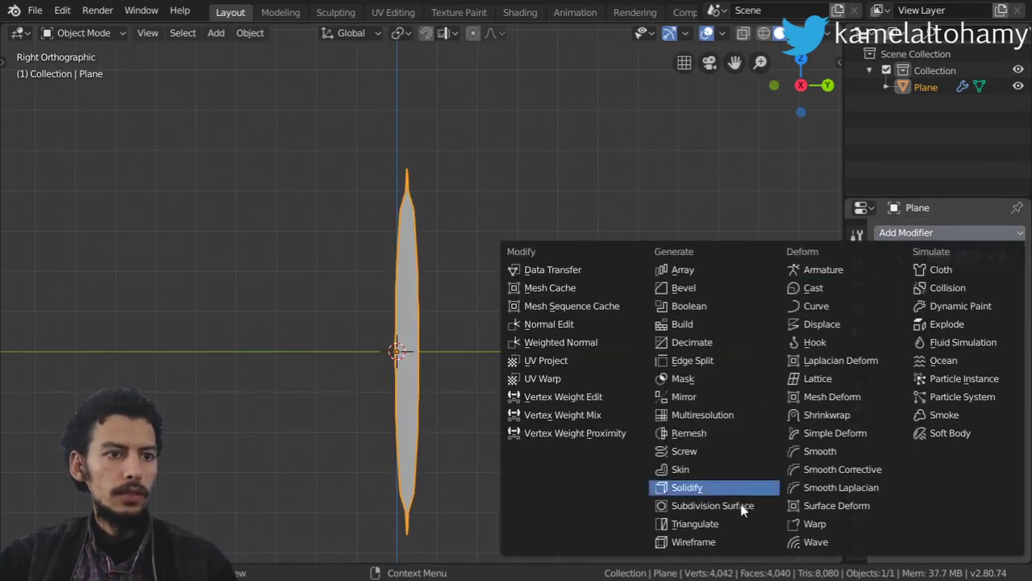
pyautogui.press('Return')
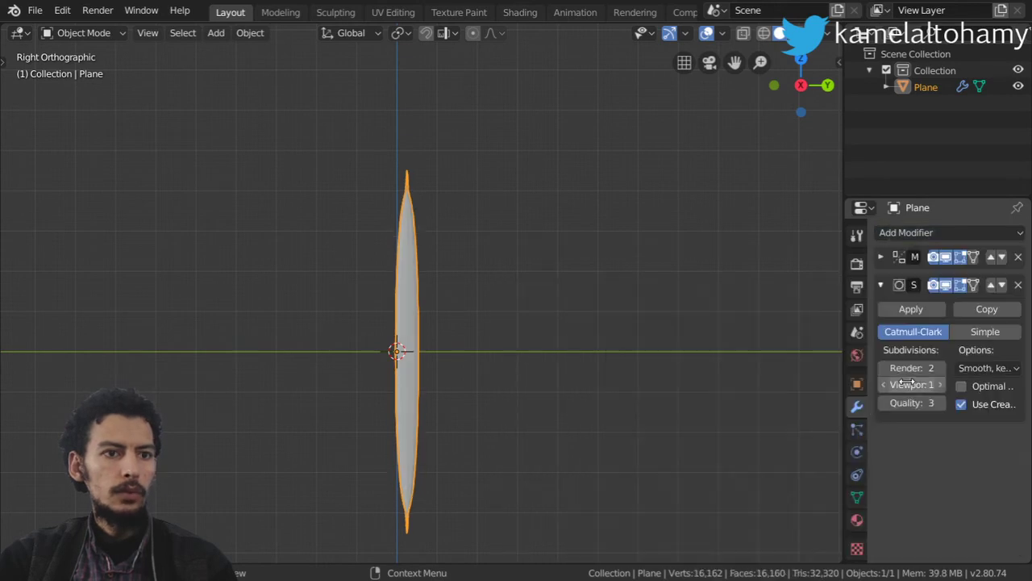
pyautogui.click(941, 385)
pyautogui.click(941, 368)
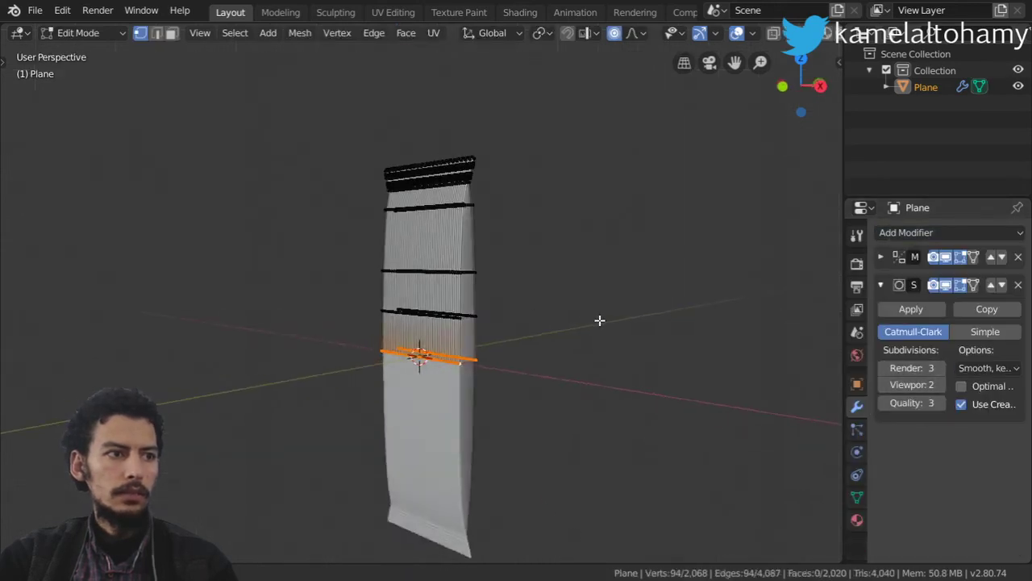
pyautogui.press('Tab')
pyautogui.moveTo(583, 250); pyautogui.dragTo(411, 336, button='middle')
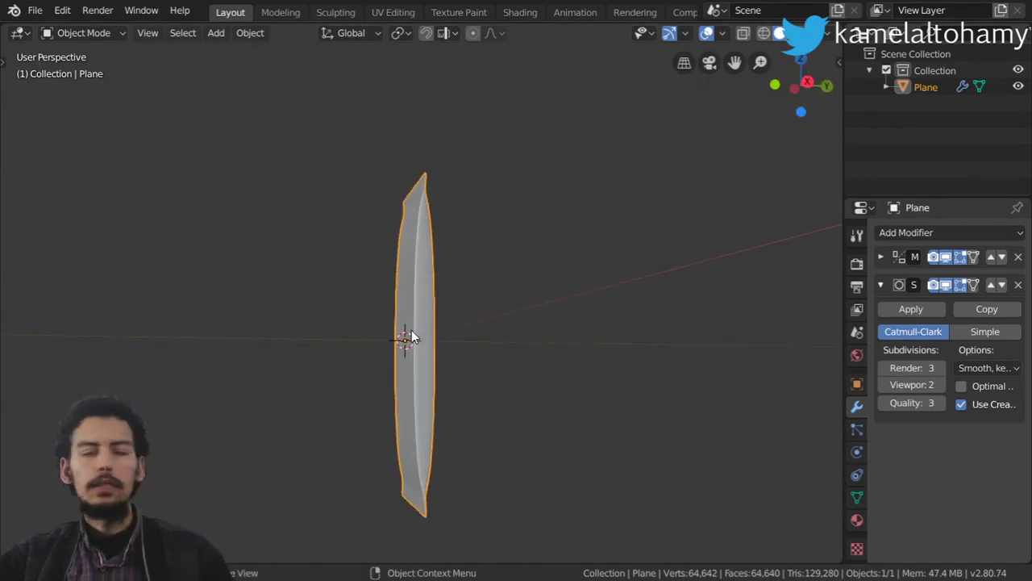
pyautogui.moveTo(261, 317); pyautogui.dragTo(382, 346, button='middle')
# In right view, select the shoulder edge loop below the sealed end and scale it by 1.2 along Y
pyautogui.press('KP_3')
pyautogui.scroll(8, 392, 262)
pyautogui.press('Tab')
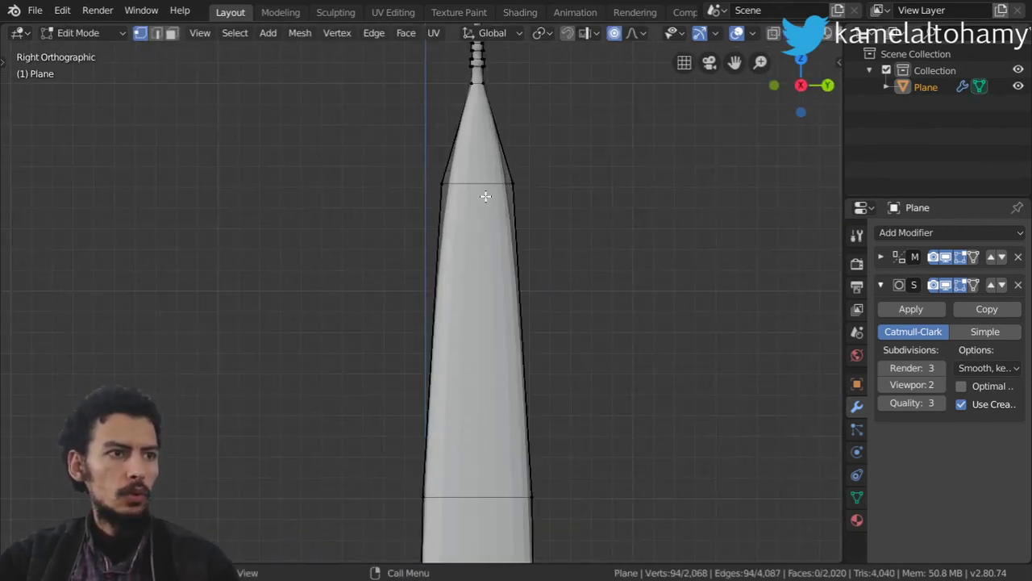
pyautogui.keyDown('alt'); pyautogui.click(486, 184); pyautogui.keyUp('alt')
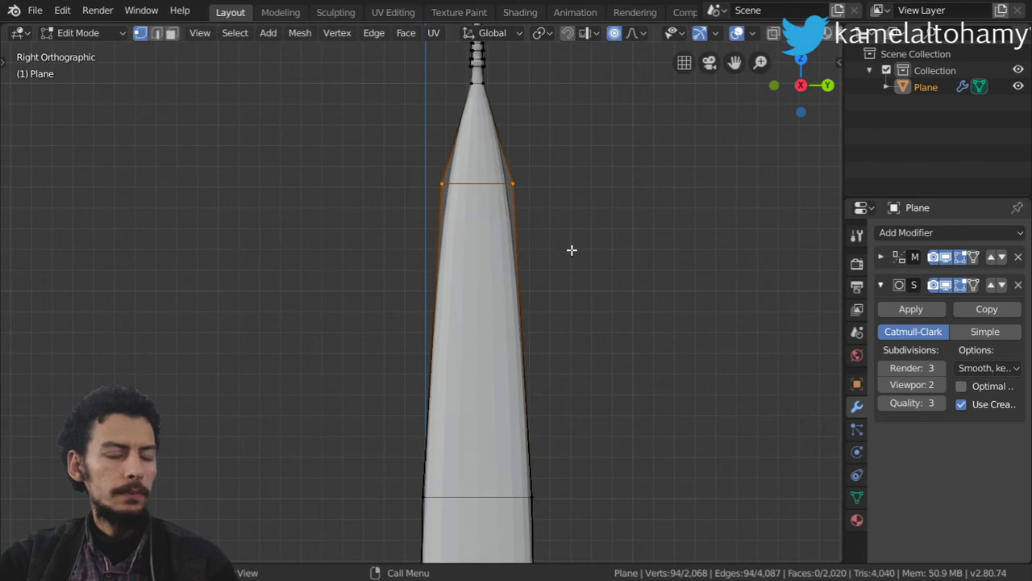
pyautogui.press('s')
pyautogui.press('y')
pyautogui.scroll(-10, 568, 247)
pyautogui.scroll(7, 569, 247)
pyautogui.scroll(2, 568, 246)
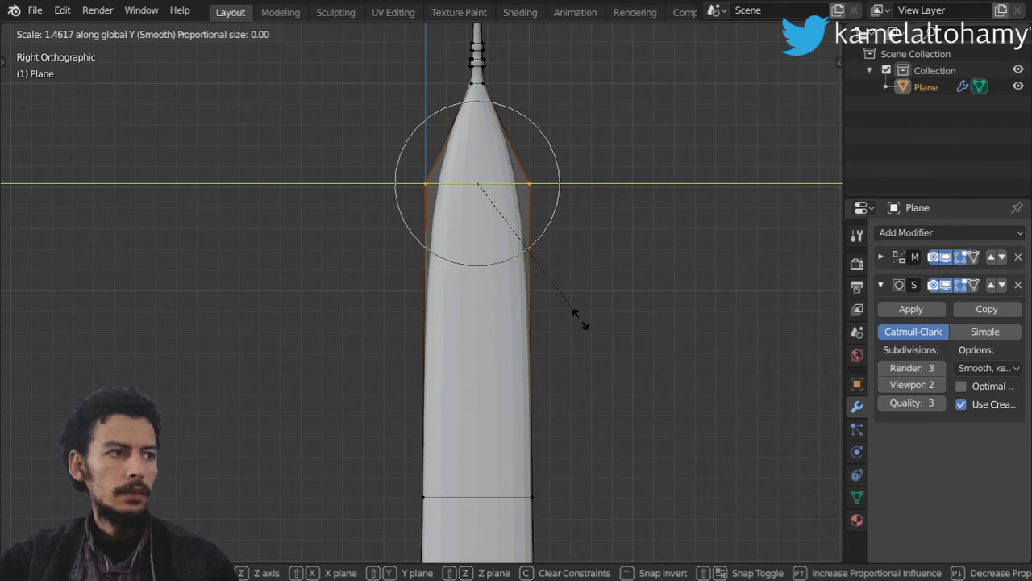
pyautogui.write('1.2')
pyautogui.press('Return')
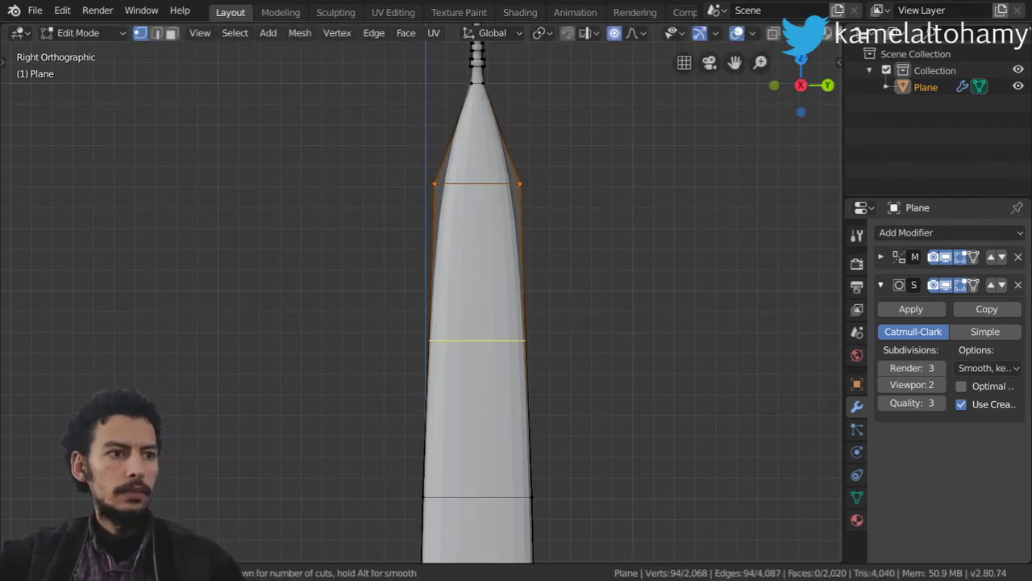
# Insert an edge loop below the shoulder loop, slid about 0.32 toward it, and inspect the tightened curve
pyautogui.click(528, 340)
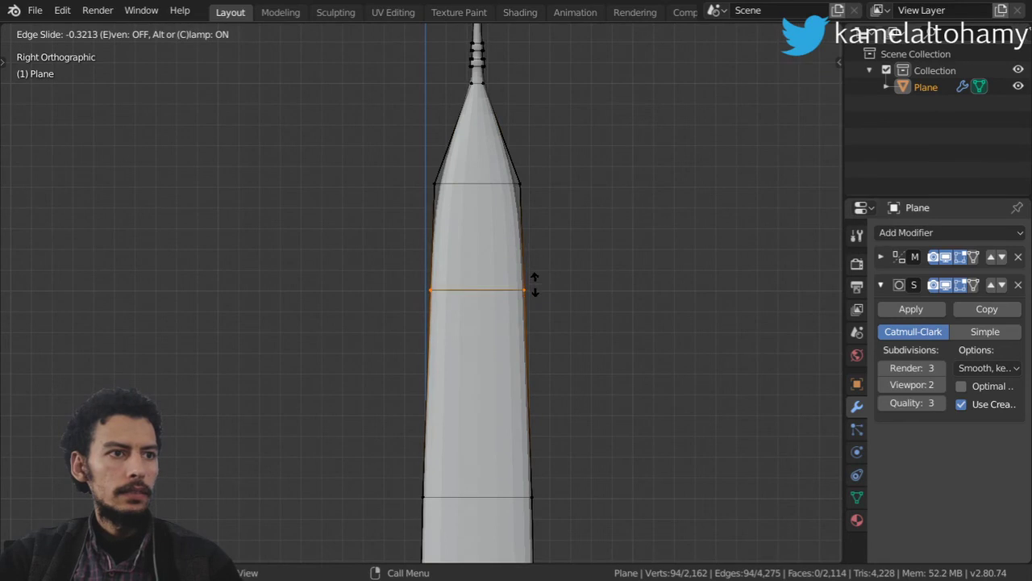
pyautogui.click(535, 284)
pyautogui.scroll(-2, 528, 380)
pyautogui.press('Tab')
pyautogui.moveTo(528, 380); pyautogui.dragTo(511, 410, button='middle')
pyautogui.scroll(4, 512, 410)
pyautogui.scroll(-2, 511, 404)
pyautogui.press('Tab')
pyautogui.scroll(2, 509, 395)
# Shade the wrapper smooth in Object Mode and view its sealed end up close
pyautogui.press('Tab')
pyautogui.rightClick(484, 318)
pyautogui.click(438, 296)
pyautogui.moveTo(486, 336); pyautogui.dragTo(354, 299, button='middle')
pyautogui.scroll(3, 516, 319)
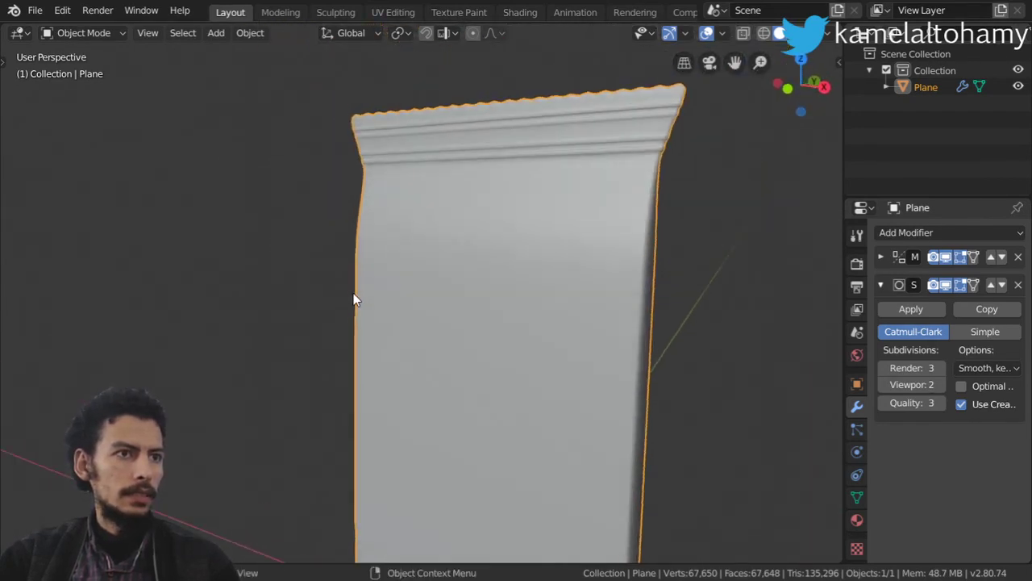
# Insert an edge loop between the zigzag edge and the uppermost ridge, sliding it fully up to the zigzag edge
pyautogui.press('Tab')
pyautogui.scroll(3, 492, 235)
pyautogui.press('Tab')
pyautogui.press('Tab')
pyautogui.moveTo(494, 240); pyautogui.dragTo(542, 307, button='middle')
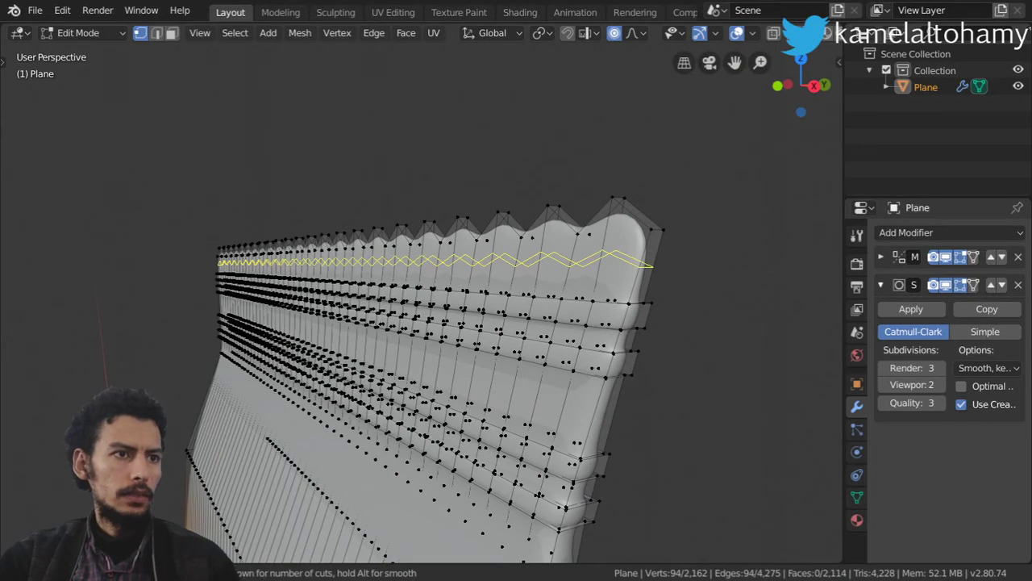
pyautogui.click(629, 258)
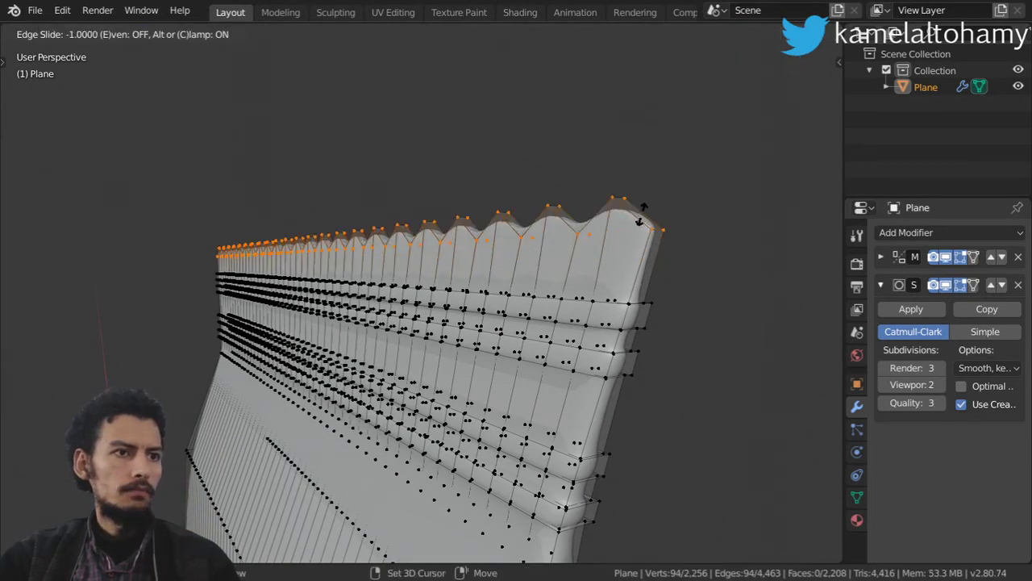
pyautogui.click(641, 213)
# Examine the zigzag edge and ridges of the sealed end up close in both Object and Edit Mode
pyautogui.press('Tab')
pyautogui.moveTo(657, 276); pyautogui.dragTo(598, 338, button='middle')
pyautogui.scroll(4, 598, 331)
pyautogui.press('Tab')
pyautogui.press('Tab')
pyautogui.scroll(-3, 598, 328)
pyautogui.scroll(3, 650, 320)
pyautogui.press('Tab')
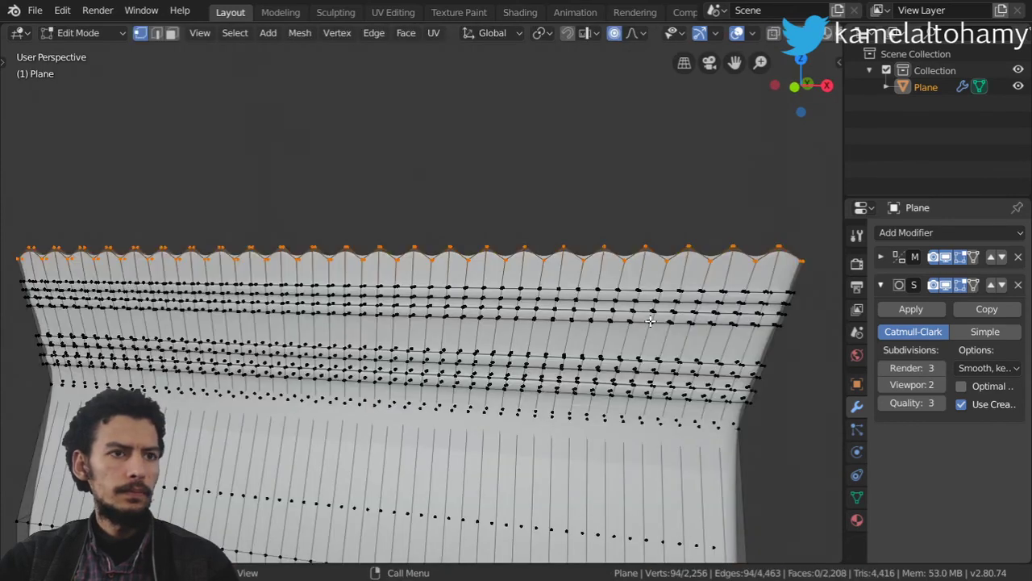
pyautogui.press('Tab')
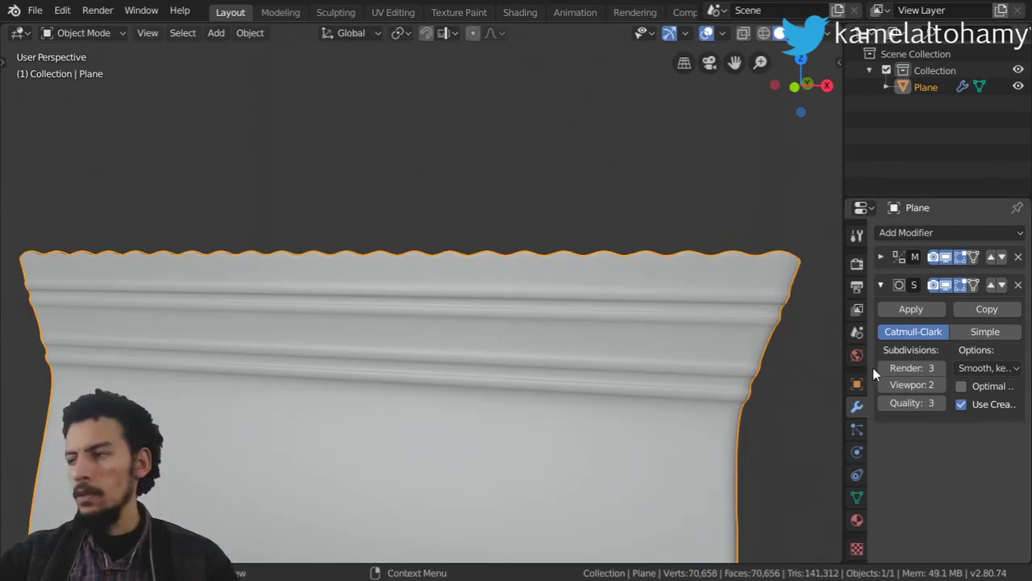
pyautogui.moveTo(510, 327); pyautogui.dragTo(311, 203, button='middle')
# Edge-slide the selected support loop slightly down from the zigzag edge
pyautogui.press('Tab')
pyautogui.moveTo(535, 378); pyautogui.dragTo(538, 367, button='middle')
pyautogui.press('g')
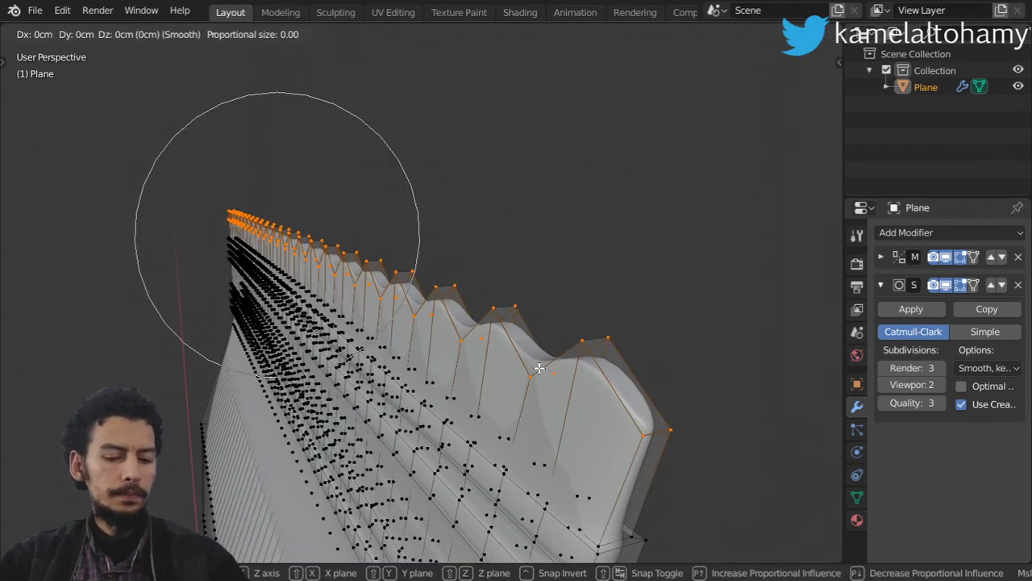
pyautogui.press('Escape')
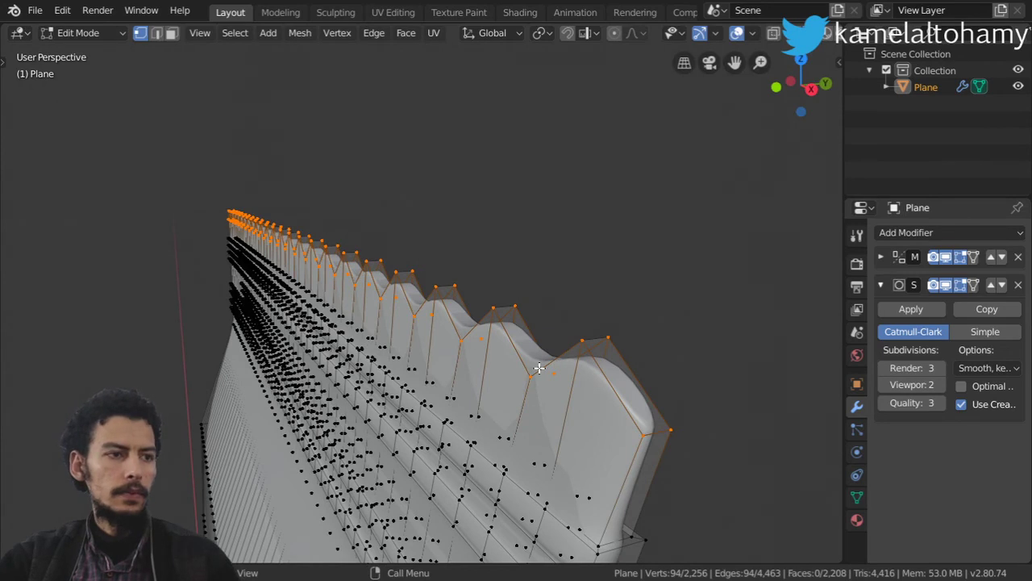
pyautogui.press('g')
pyautogui.press('g')
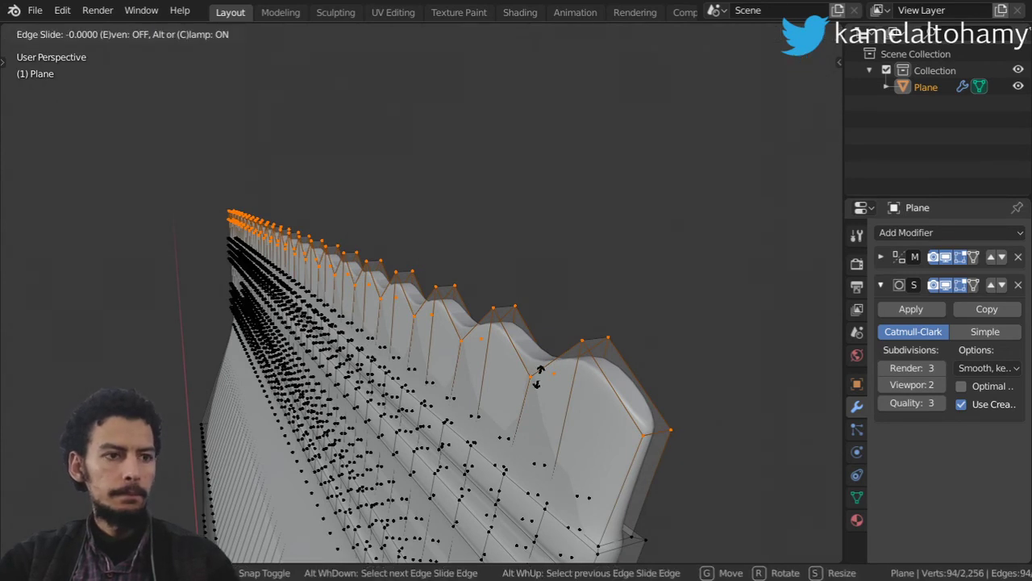
pyautogui.click(604, 345)
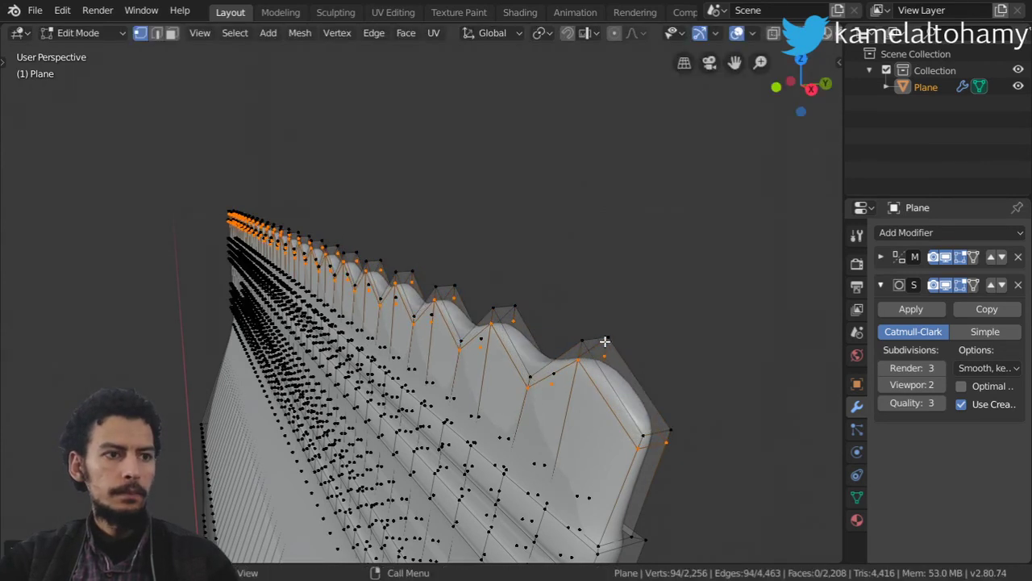
# Hide the subdivision preview, try to crease three slanted faces on the zigzag edge, and turn the preview back on
pyautogui.click(945, 284)
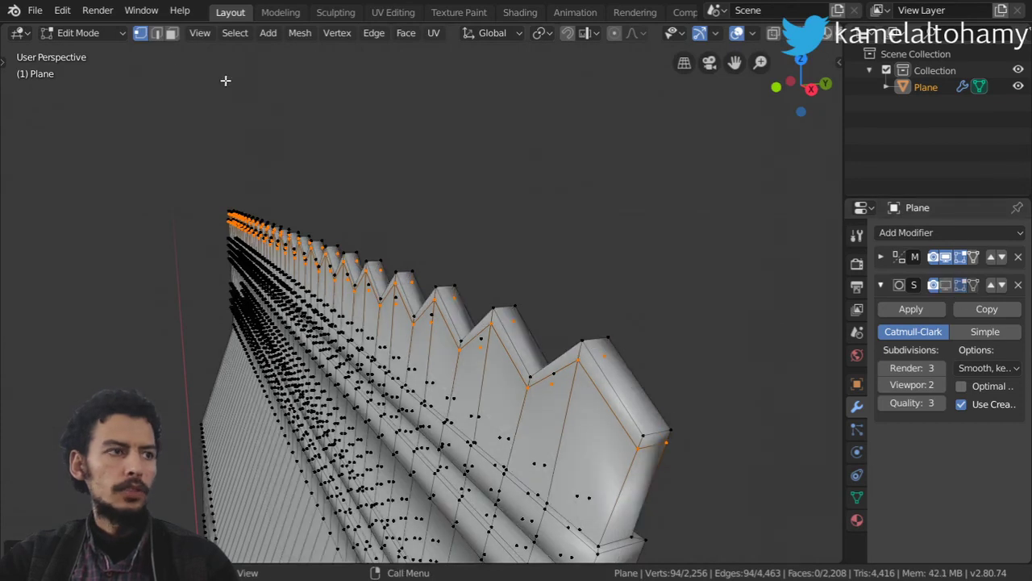
pyautogui.click(171, 35)
pyautogui.keyDown('alt'); pyautogui.click(612, 366); pyautogui.keyUp('alt')
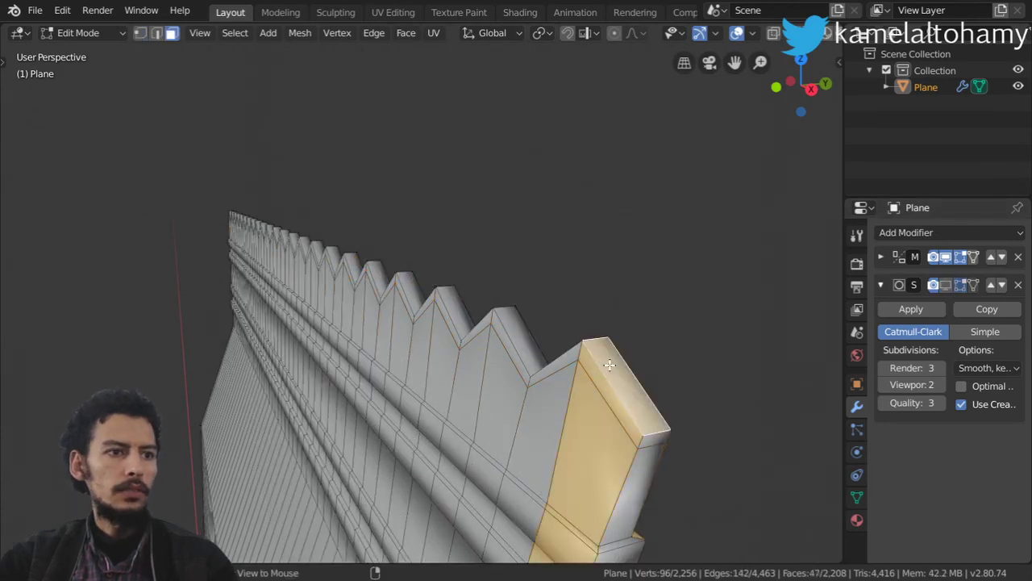
pyautogui.keyDown('alt'); pyautogui.click(564, 347); pyautogui.keyUp('alt')
pyautogui.click(599, 368)
pyautogui.keyDown('shift'); pyautogui.click(519, 334); pyautogui.keyUp('shift')
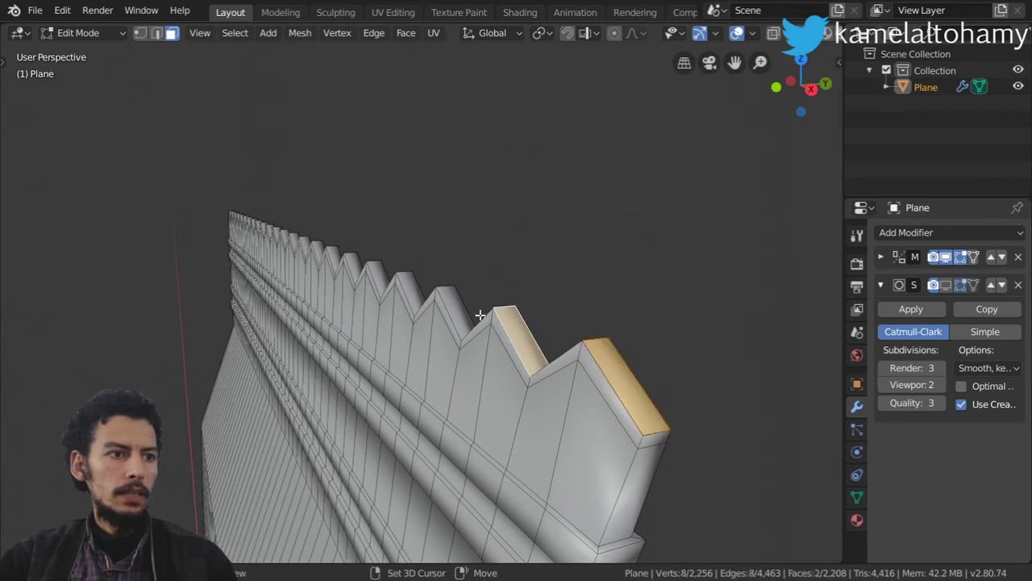
pyautogui.keyDown('shift'); pyautogui.click(470, 313); pyautogui.keyUp('shift')
pyautogui.hotkey('shift', 'e')
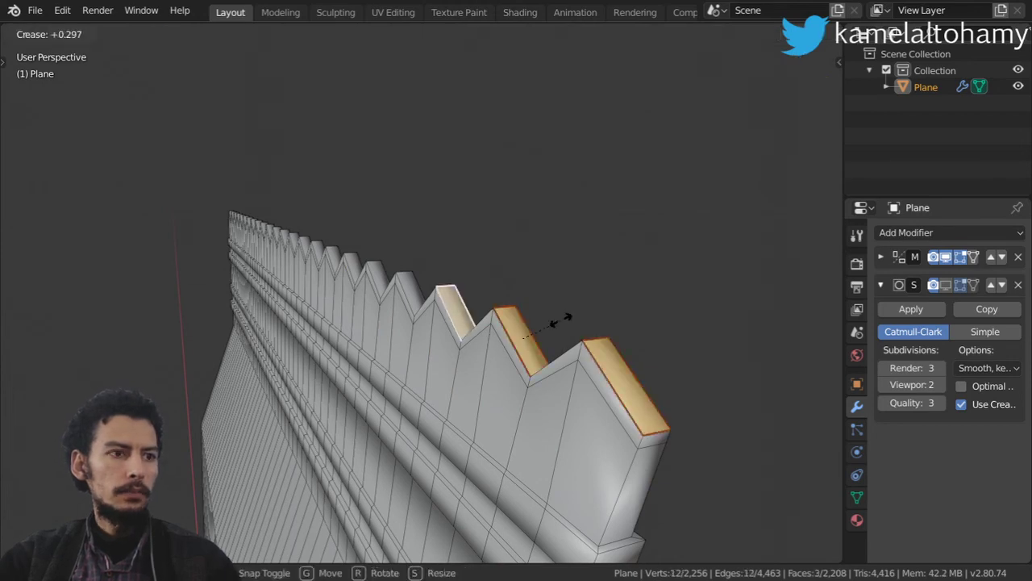
pyautogui.click(558, 322)
pyautogui.click(946, 287)
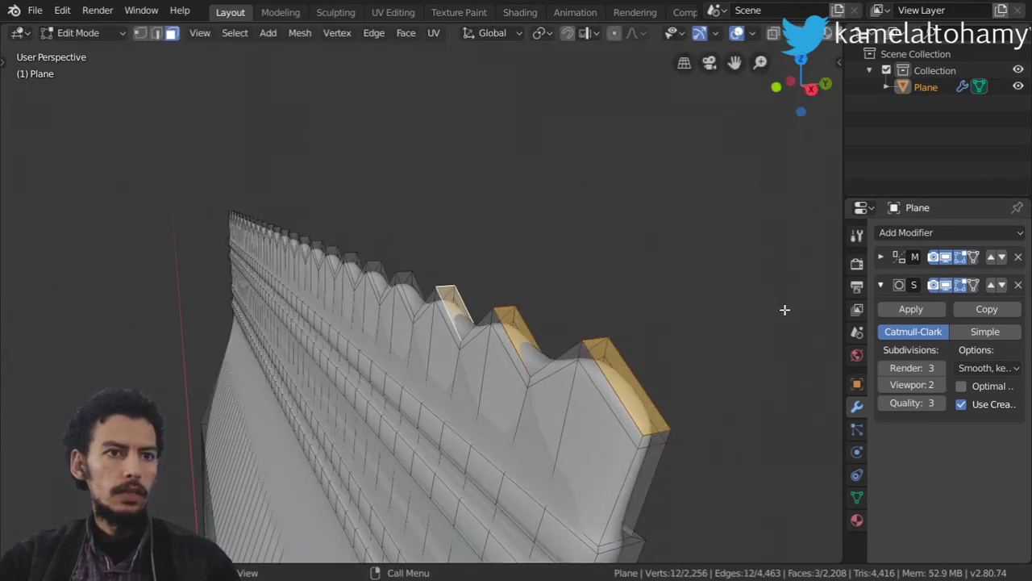
# Lower the subdivision viewport level to 1 and try a crease of 1.000 on the three selected zigzag faces
pyautogui.click(881, 390)
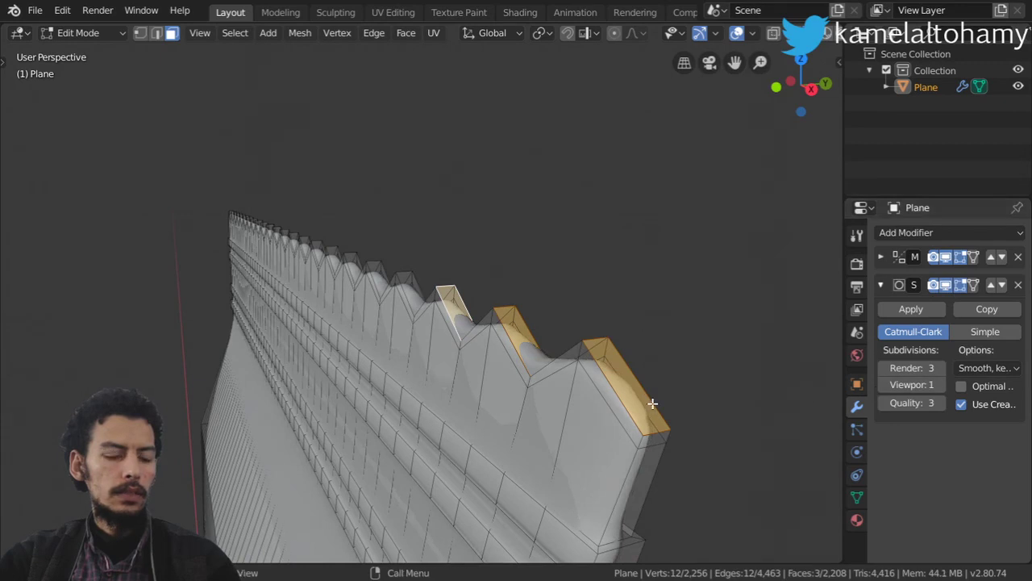
pyautogui.hotkey('shift', 'e')
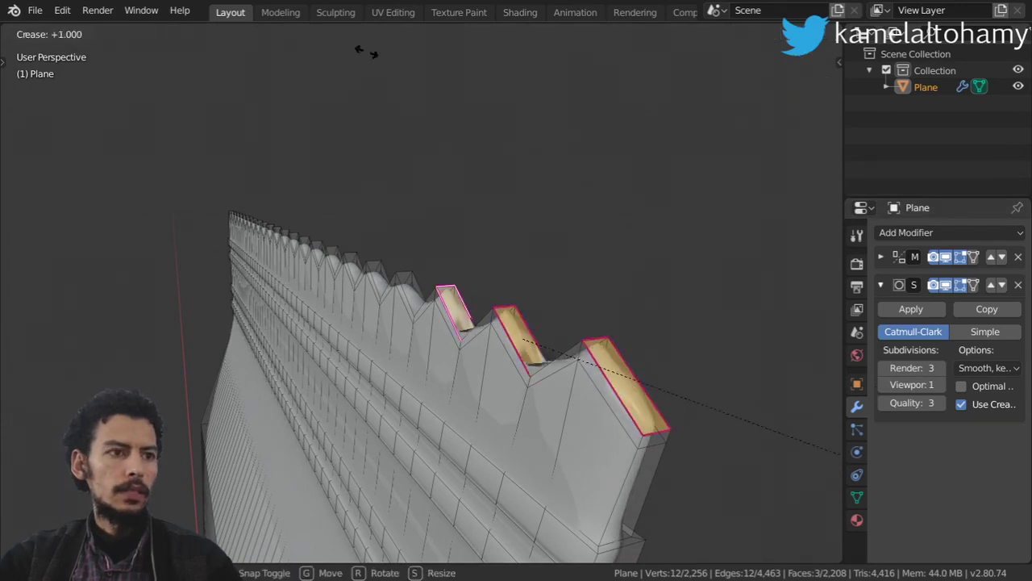
pyautogui.click(466, 231)
pyautogui.moveTo(465, 230); pyautogui.dragTo(536, 342, button='middle')
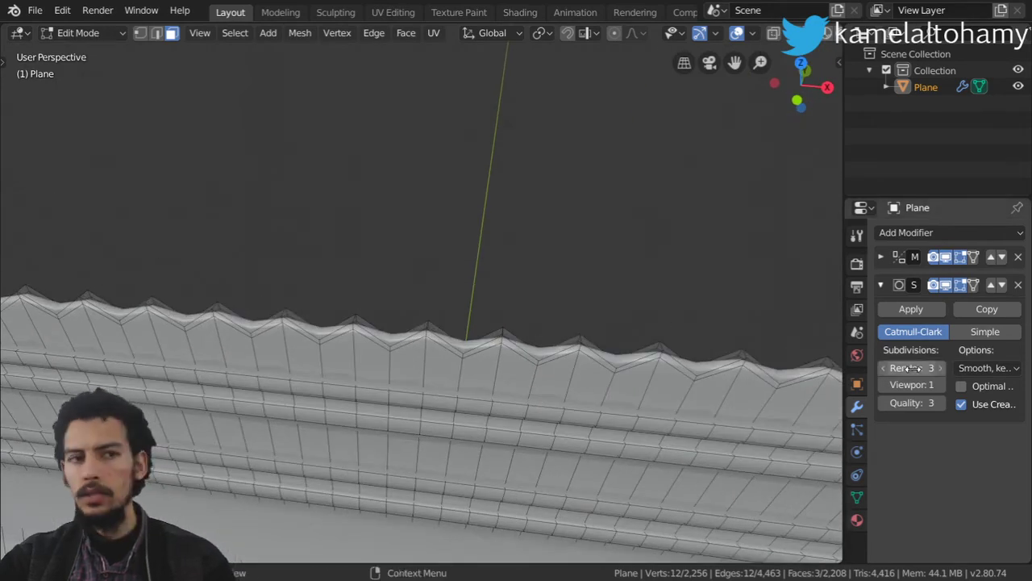
# Examine the whole wrapper in front orthographic view and the edge layout of its body up close
pyautogui.press('Tab')
pyautogui.scroll(-5, 565, 346)
pyautogui.press('KP_5')
pyautogui.press('KP_1')
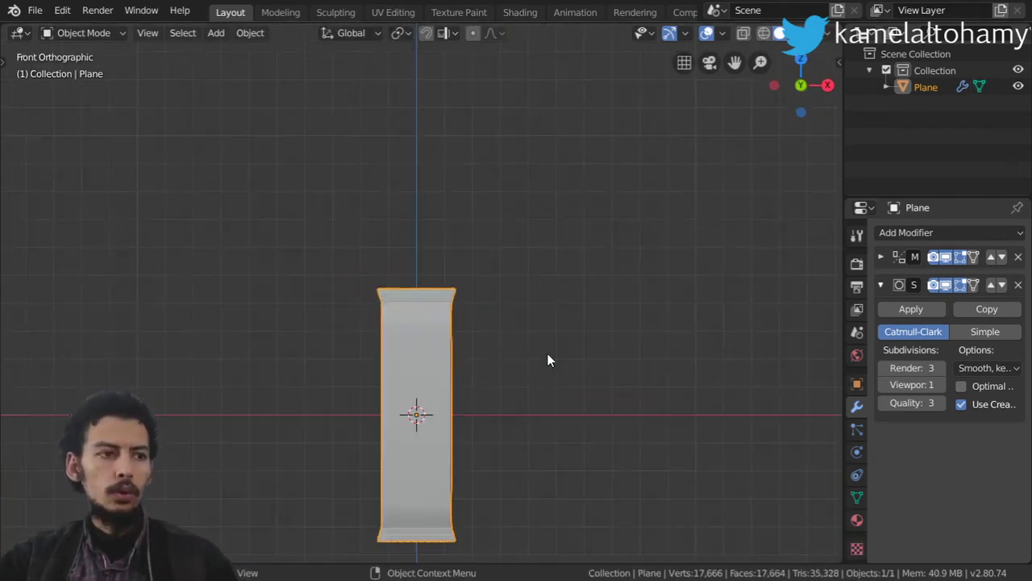
pyautogui.press('Tab')
pyautogui.scroll(4, 493, 352)
pyautogui.keyDown('shift'); pyautogui.moveTo(412, 371); pyautogui.dragTo(418, 275, button='middle'); pyautogui.keyUp('shift')
pyautogui.click(157, 32)
pyautogui.moveTo(592, 196); pyautogui.dragTo(473, 226, button='middle')
pyautogui.scroll(3, 499, 226)
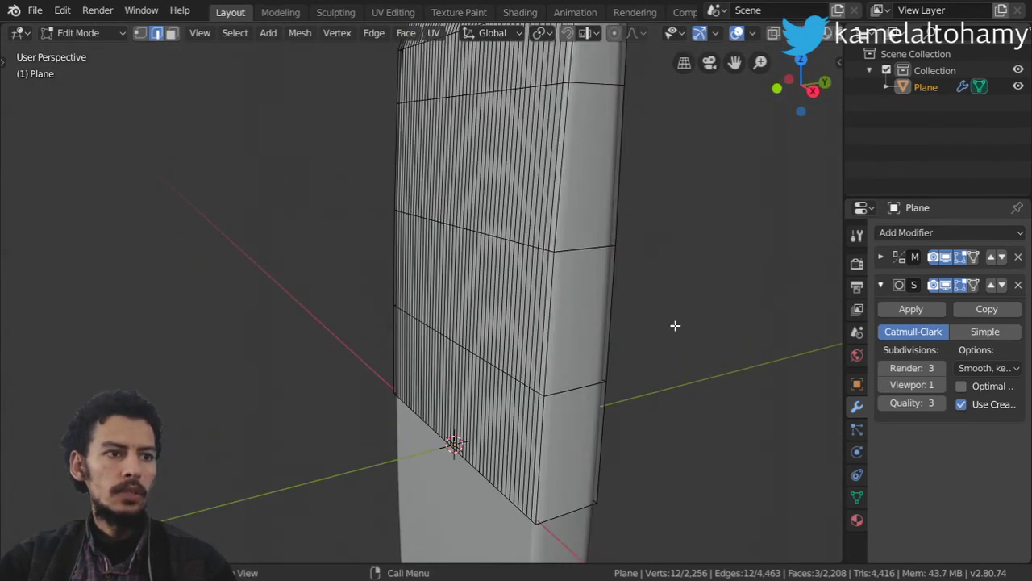
pyautogui.moveTo(557, 421); pyautogui.dragTo(541, 419, button='middle')
# Duplicate the wrapper in Object Mode and place the copy beside the original along the X axis
pyautogui.press('Tab')
pyautogui.scroll(-5, 589, 315)
pyautogui.click(870, 70)
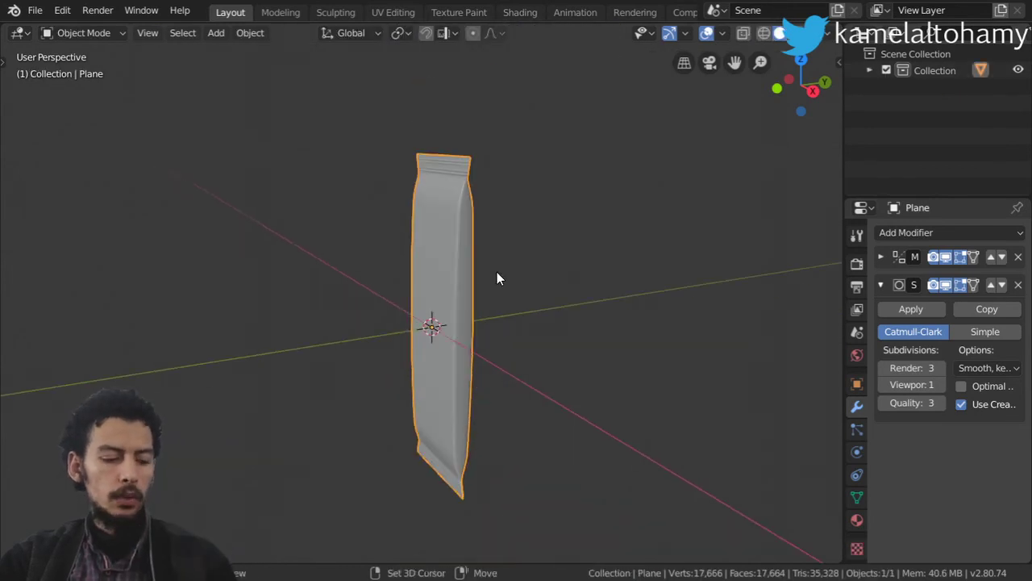
pyautogui.hotkey('shift', 'd')
pyautogui.press('x')
pyautogui.click(613, 353)
# Move the wrapper copy into a new collection named temp and exclude that collection from the view layer
pyautogui.press('m')
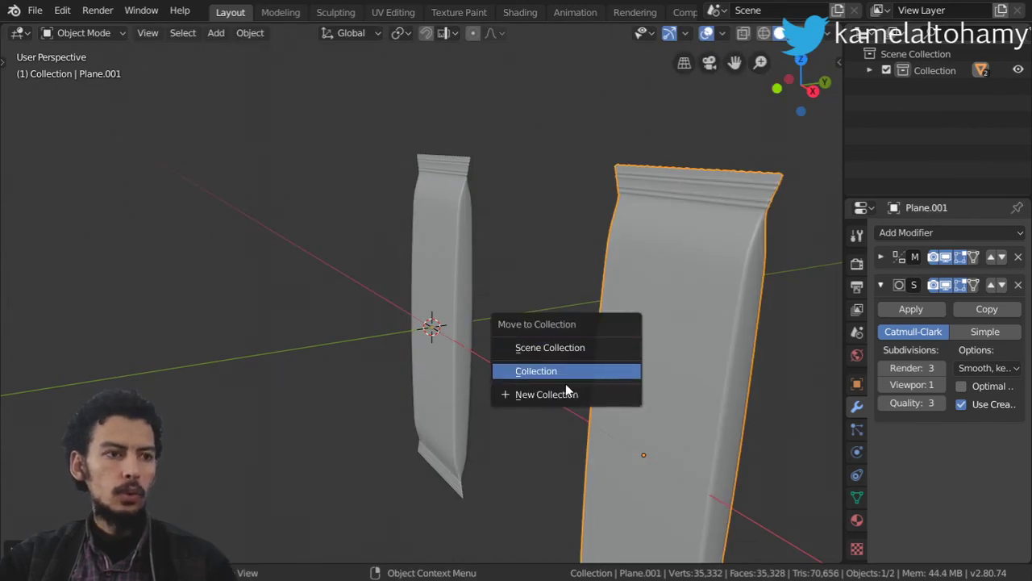
pyautogui.click(563, 394)
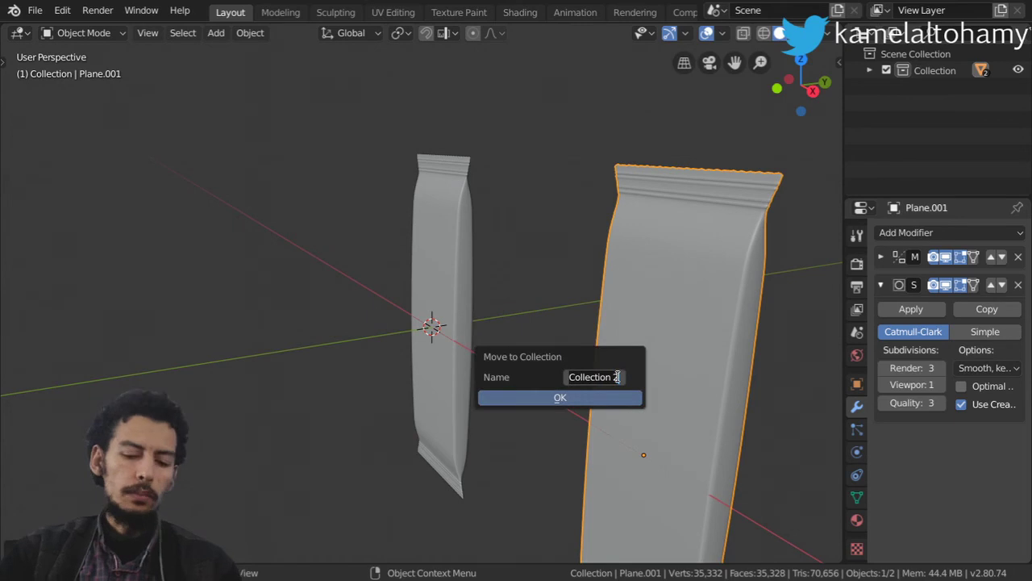
pyautogui.write('temp')
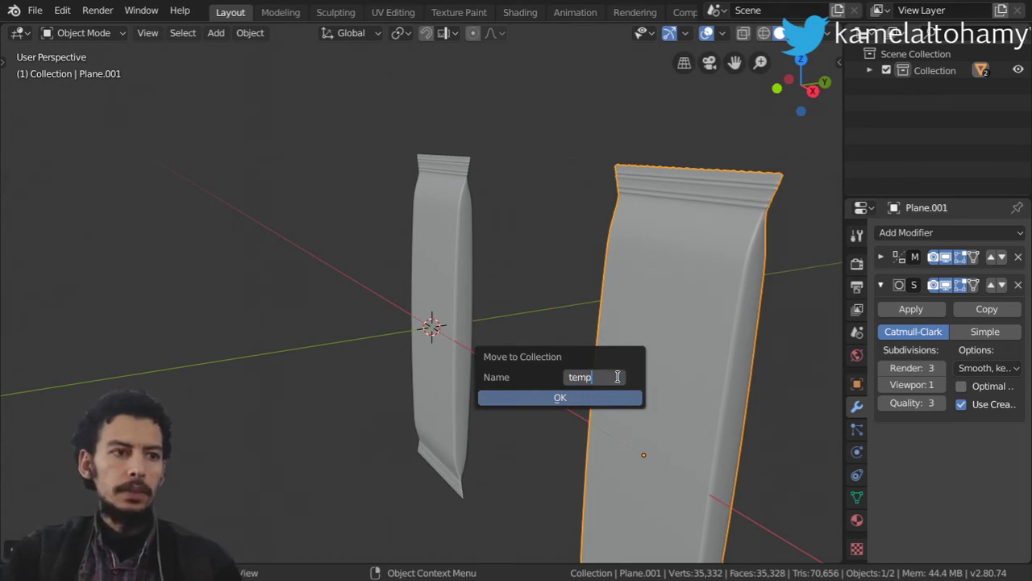
pyautogui.click(571, 395)
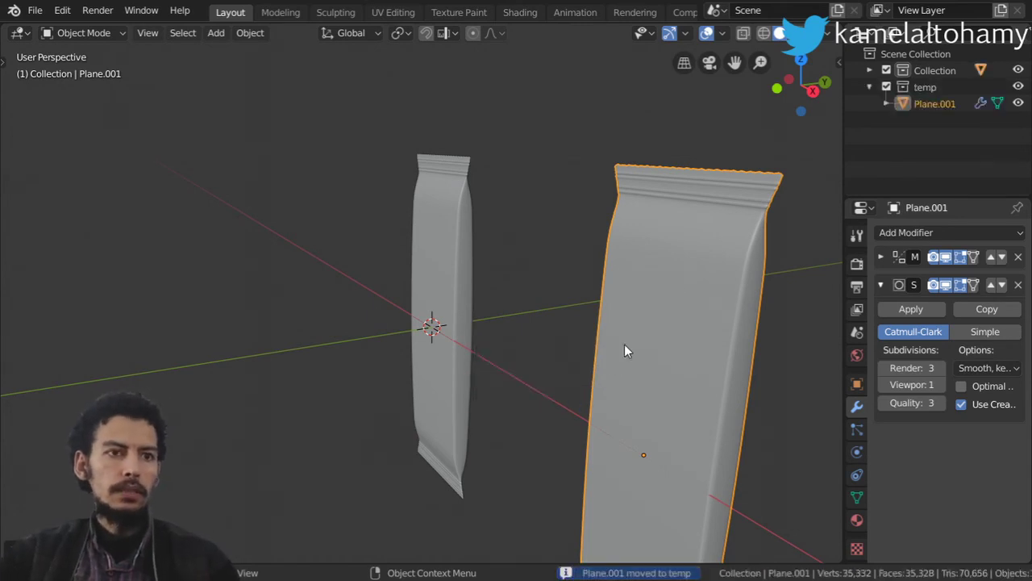
pyautogui.click(886, 87)
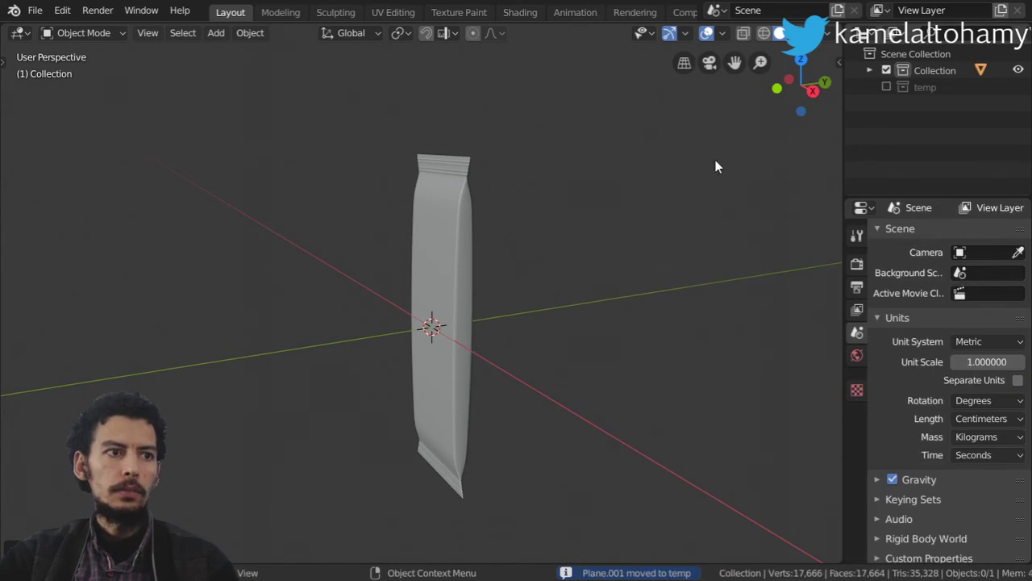
# Apply the Mirror modifier on the original wrapper and enter Edit Mode to edit the full mesh
pyautogui.click(474, 283)
pyautogui.moveTo(395, 312); pyautogui.dragTo(467, 316, button='middle')
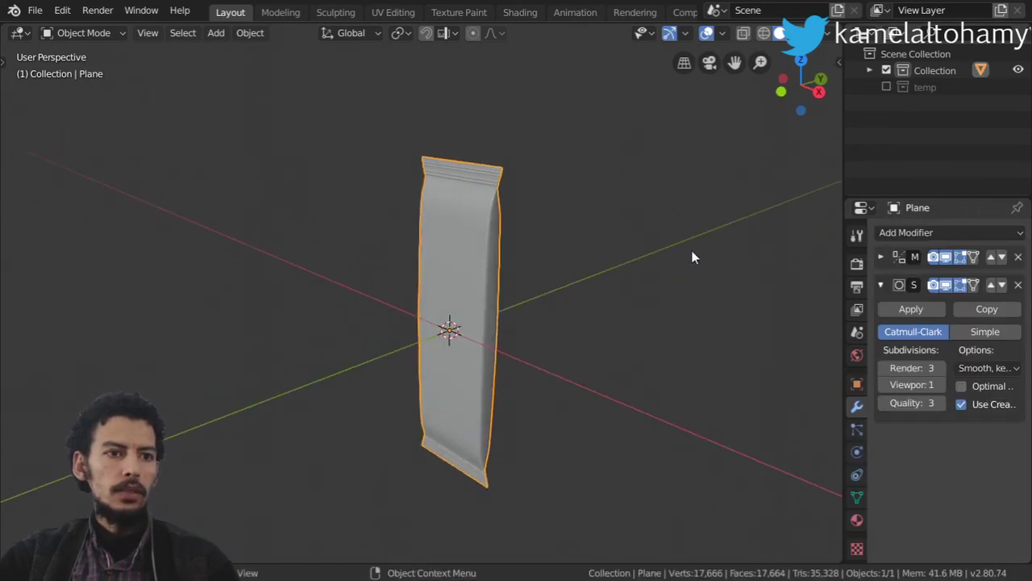
pyautogui.click(881, 256)
pyautogui.click(895, 281)
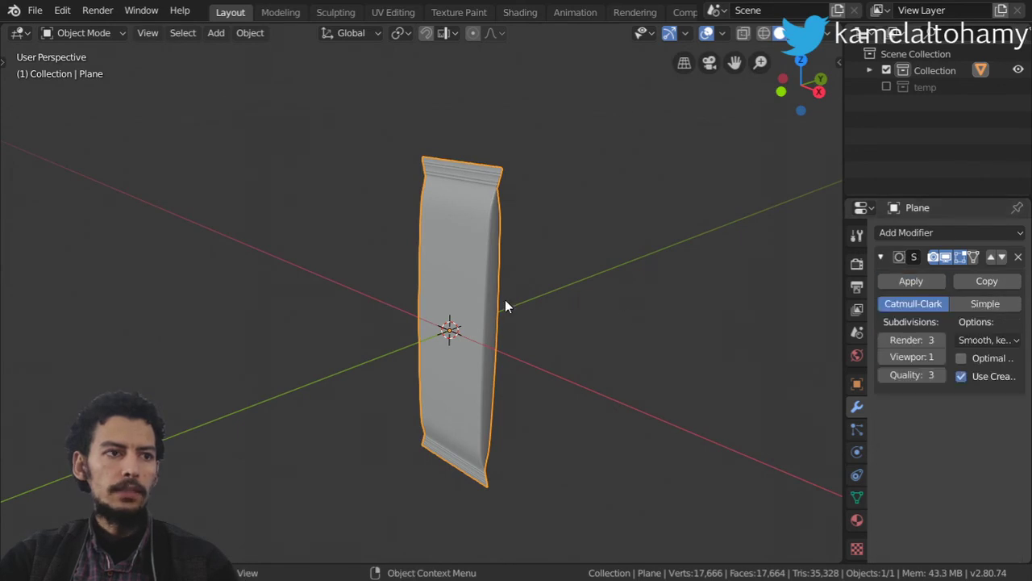
pyautogui.press('Tab')
pyautogui.press('Tab')
pyautogui.press('Tab')
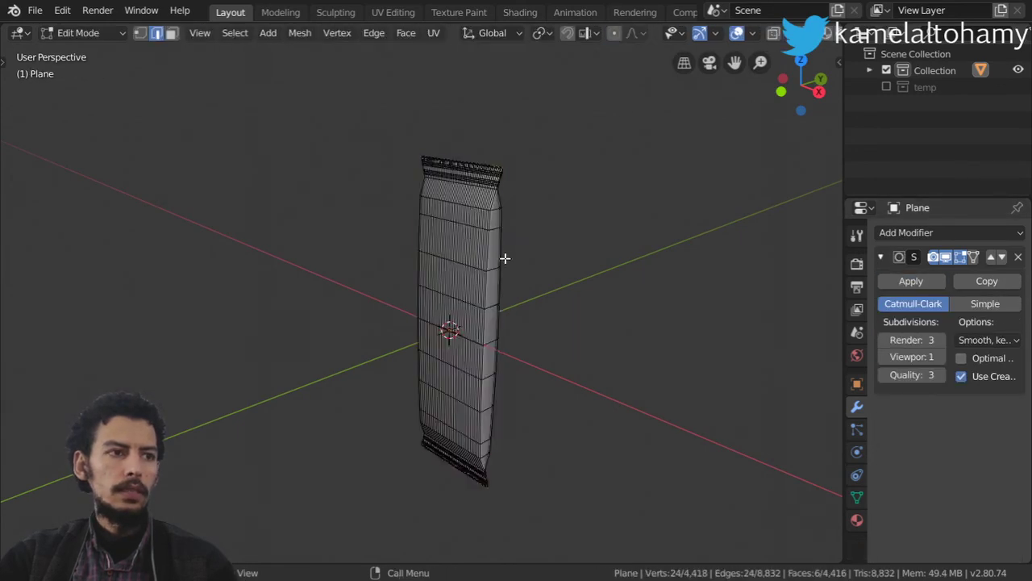
# Select the vertical corner edge loop on the wrapper's side and the zigzag edge loop of the upper end
pyautogui.scroll(4, 503, 255)
pyautogui.moveTo(503, 255); pyautogui.dragTo(466, 372, button='middle')
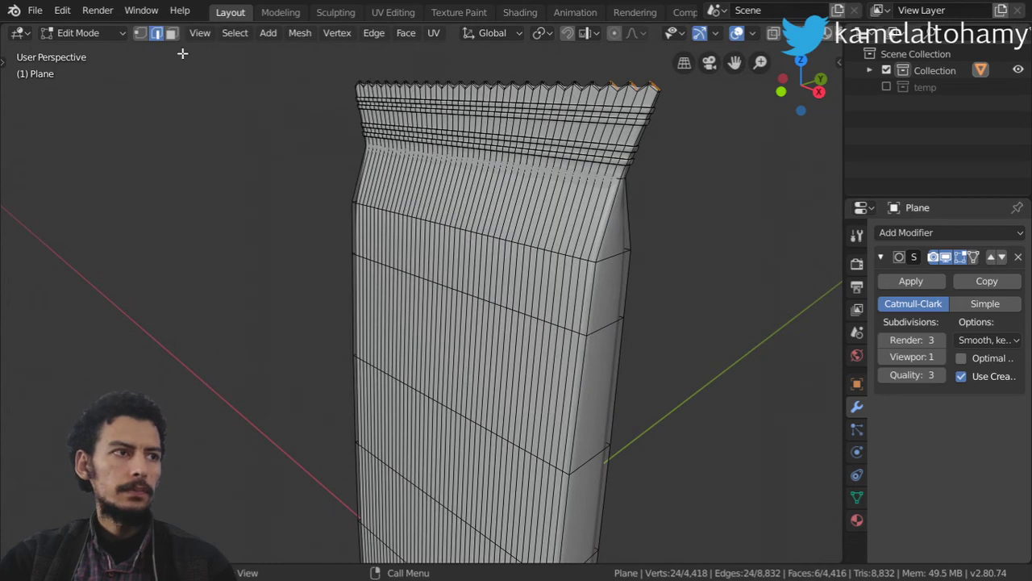
pyautogui.keyDown('alt'); pyautogui.click(610, 212); pyautogui.keyUp('alt')
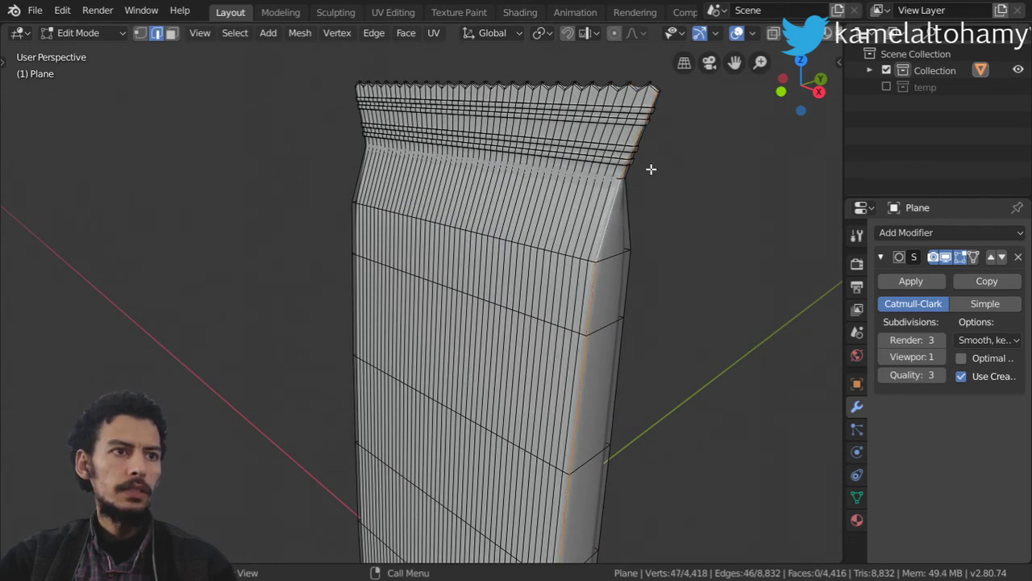
pyautogui.moveTo(650, 167); pyautogui.dragTo(628, 172, button='middle')
pyautogui.scroll(2, 534, 142)
pyautogui.scroll(4, 589, 376)
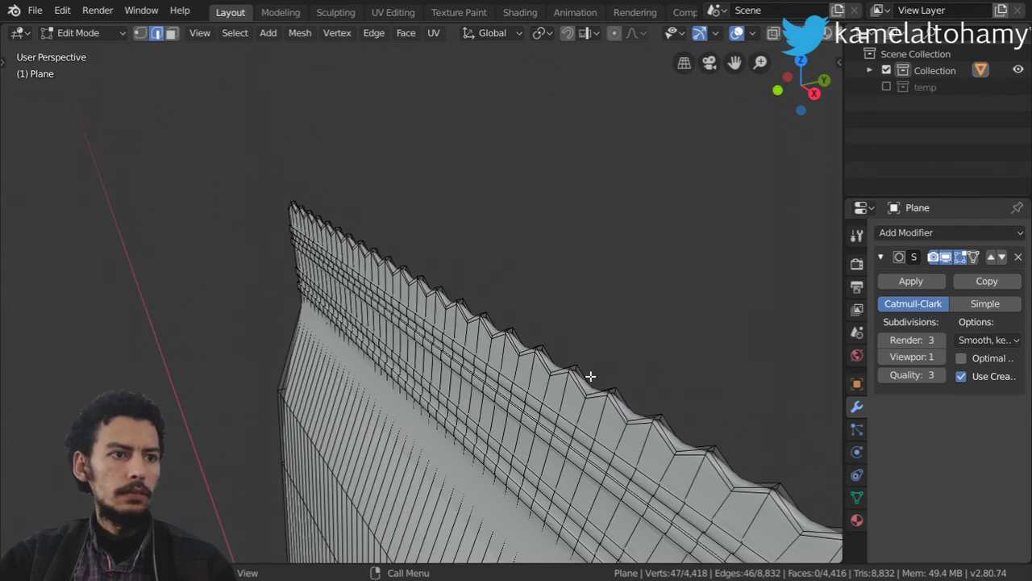
pyautogui.scroll(-2, 602, 377)
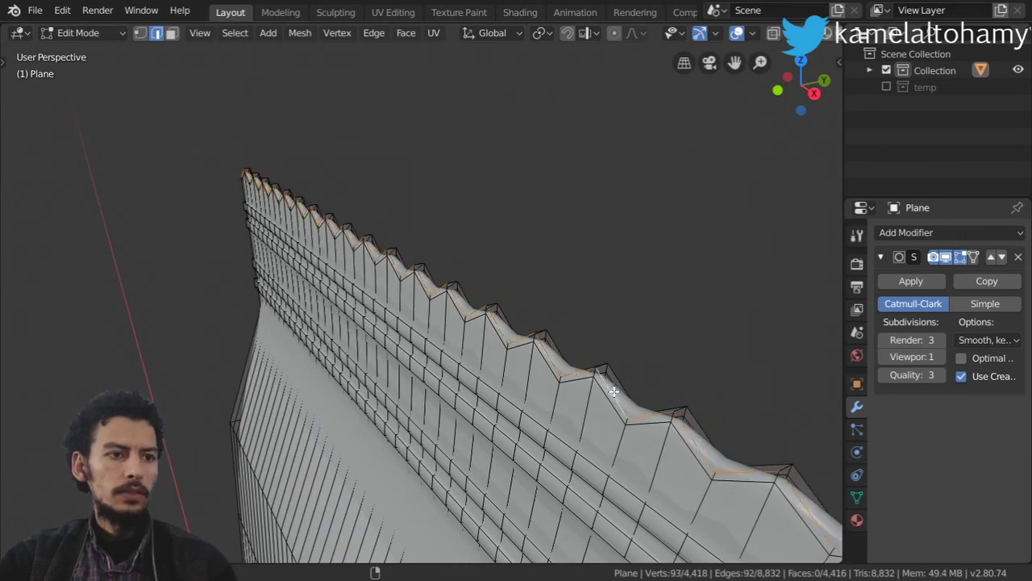
# Add the vertical corner edge loop on the wrapper's other side to the selection and follow it to the lower end
pyautogui.scroll(-5, 597, 394)
pyautogui.moveTo(581, 396); pyautogui.dragTo(509, 315, button='middle')
pyautogui.scroll(5, 641, 313)
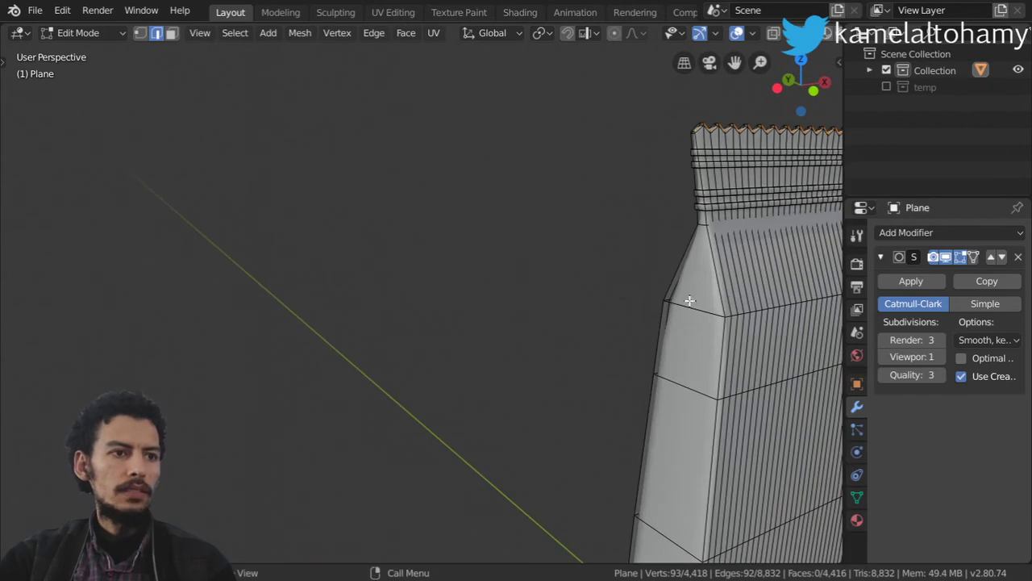
pyautogui.keyDown('alt'); pyautogui.keyDown('shift'); pyautogui.click(717, 284); pyautogui.keyUp('shift'); pyautogui.keyUp('alt')
pyautogui.scroll(-5, 680, 339)
pyautogui.moveTo(680, 339); pyautogui.dragTo(634, 385, button='middle')
pyautogui.scroll(5, 630, 283)
pyautogui.keyDown('shift'); pyautogui.moveTo(728, 379); pyautogui.dragTo(692, 375, button='middle'); pyautogui.keyUp('shift')
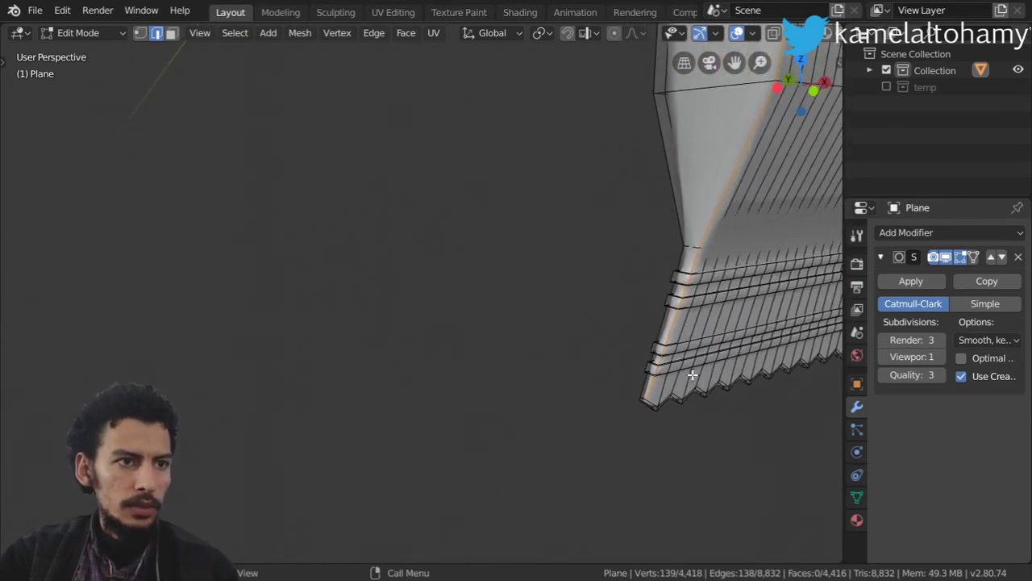
# Try to limit the view to the lower sealed end's corner with a clipping region, and clear the clipping
pyautogui.hotkey('alt', 'b')
pyautogui.moveTo(718, 323); pyautogui.dragTo(615, 455)
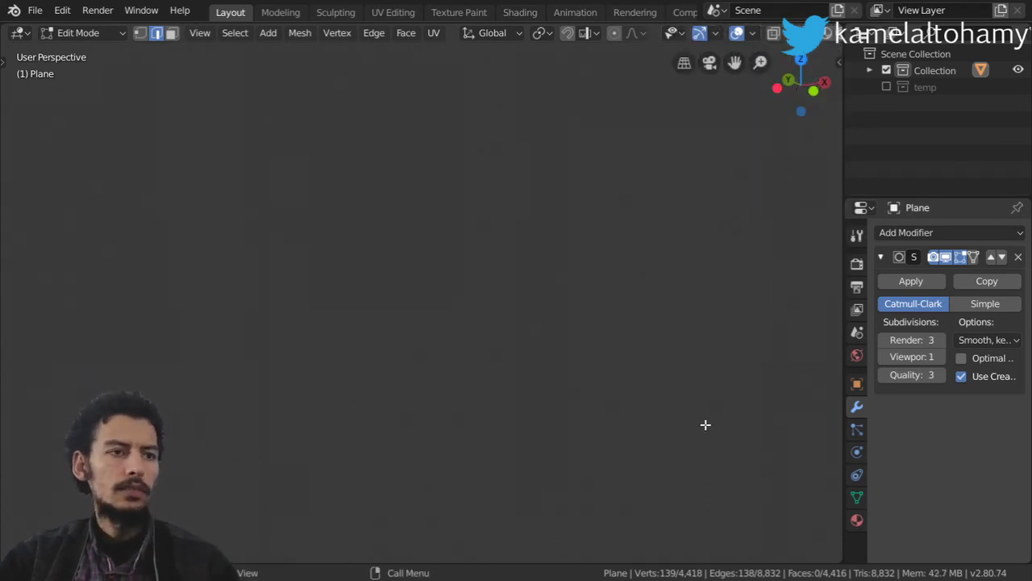
pyautogui.press('Tab')
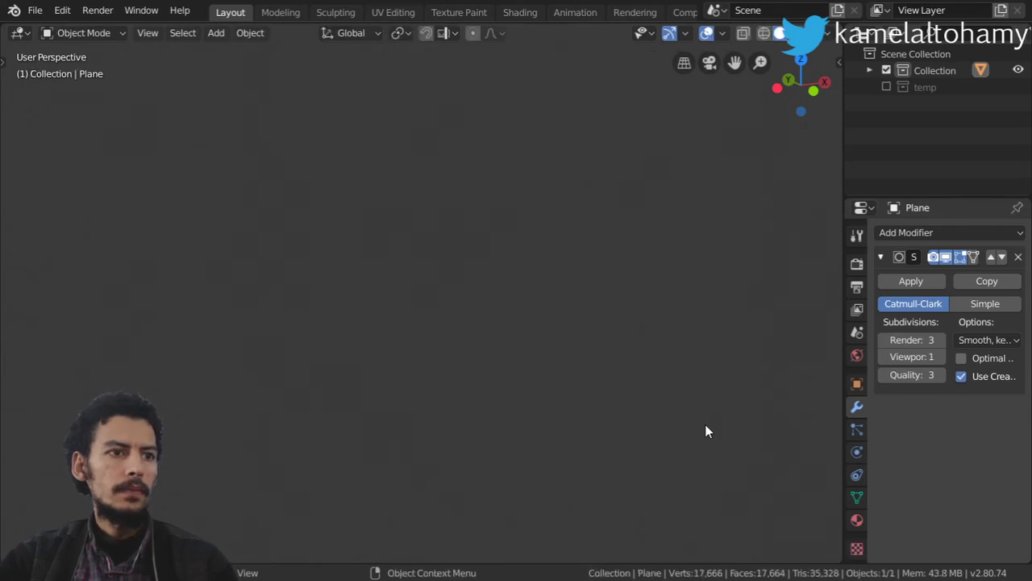
pyautogui.hotkey('alt', 'b')
pyautogui.press('Tab')
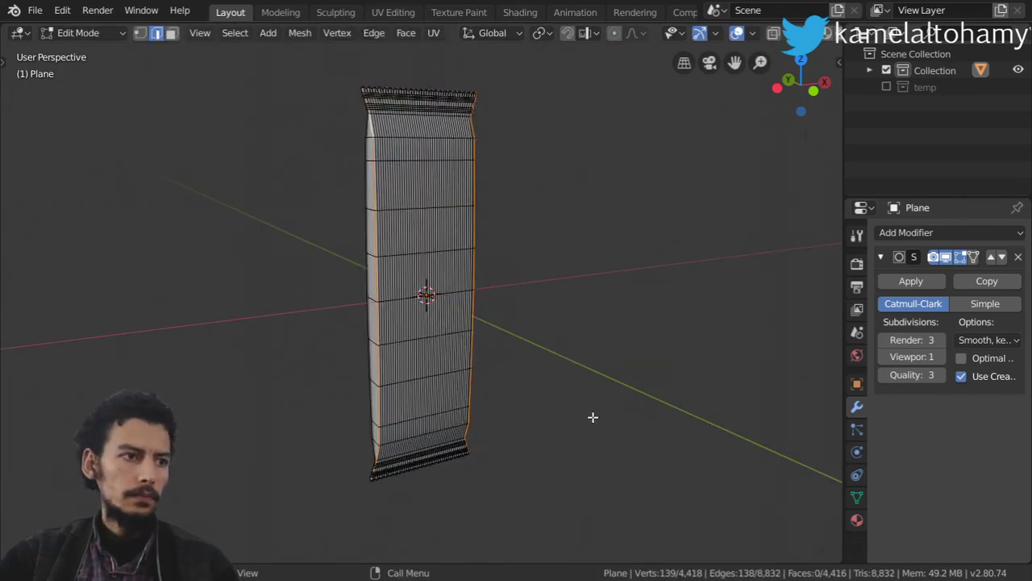
# Add the zigzag edge loop of the lower sealed end to the selected edges
pyautogui.scroll(3, 421, 403)
pyautogui.keyDown('shift'); pyautogui.moveTo(396, 489); pyautogui.dragTo(417, 337, button='middle'); pyautogui.keyUp('shift')
pyautogui.scroll(4, 495, 438)
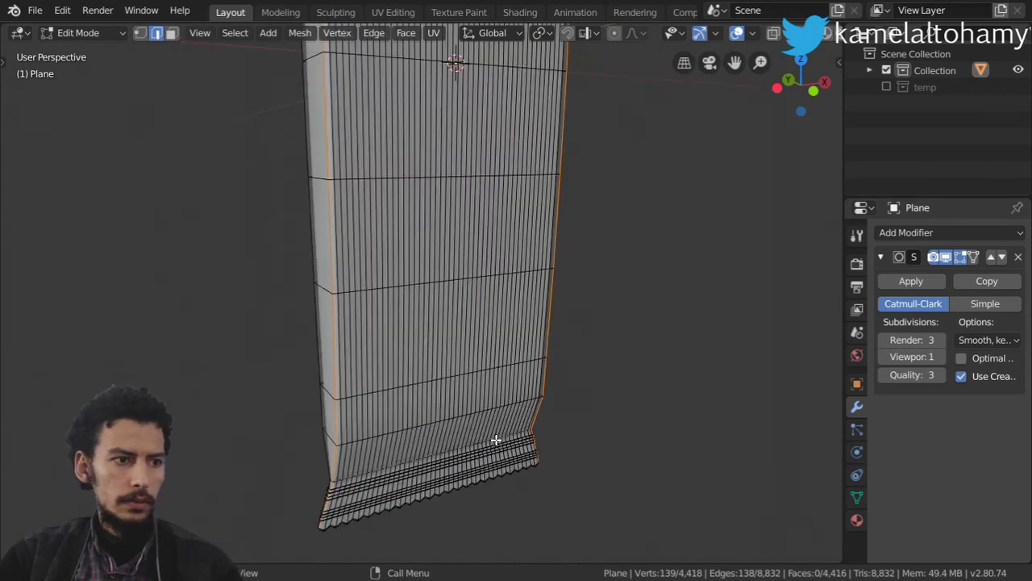
pyautogui.keyDown('alt'); pyautogui.keyDown('shift'); pyautogui.click(535, 544); pyautogui.keyUp('shift'); pyautogui.keyUp('alt')
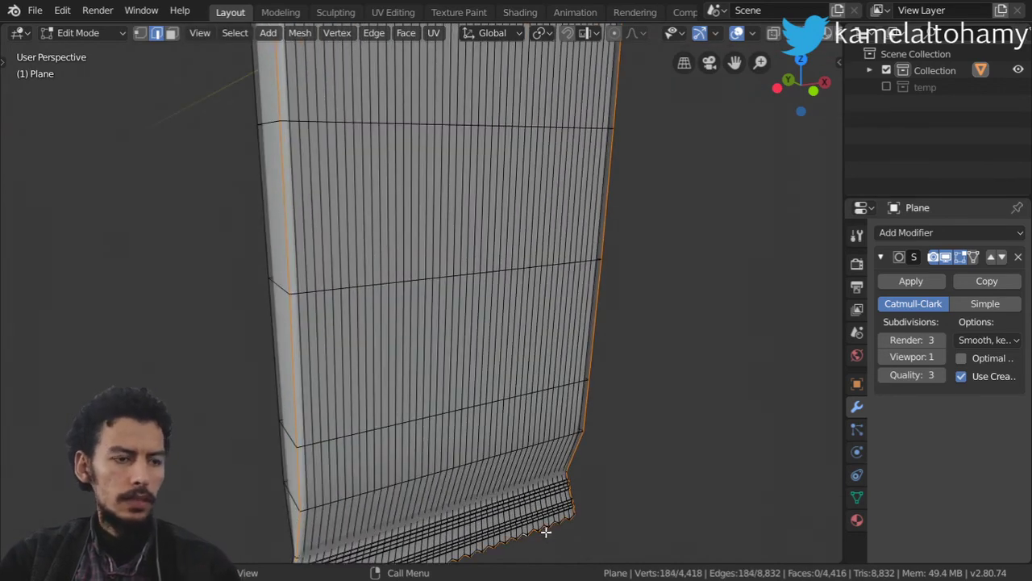
# Try a box selection at the lower sealed end's corner, select the whole mesh and deselect everything
pyautogui.press('b')
pyautogui.moveTo(578, 501); pyautogui.dragTo(522, 547)
pyautogui.press('a')
pyautogui.hotkey('alt', 'b')
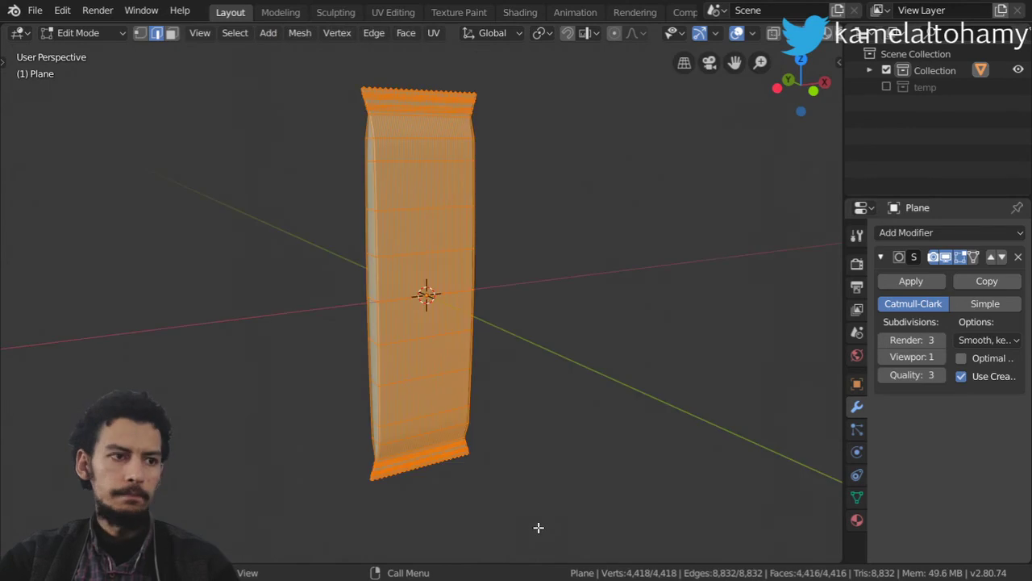
pyautogui.press('KP_1')
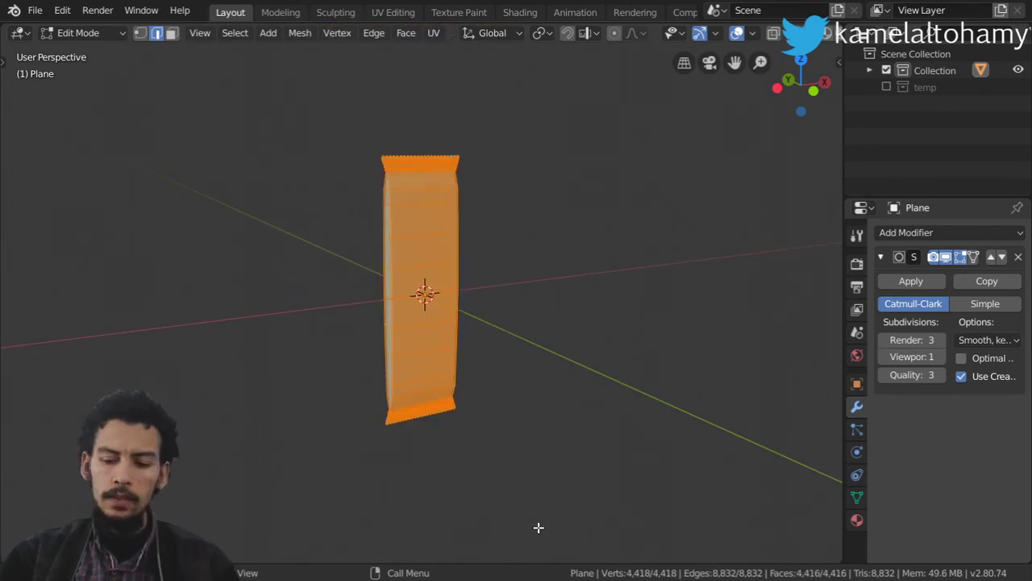
pyautogui.hotkey('alt', 'a')
# Select the two vertical corner edge loops bordering one broad face of the wrapper and mark them as seams
pyautogui.moveTo(547, 506); pyautogui.dragTo(482, 323, button='middle')
pyautogui.scroll(5, 504, 317)
pyautogui.keyDown('alt'); pyautogui.click(523, 310); pyautogui.keyUp('alt')
pyautogui.moveTo(330, 276); pyautogui.dragTo(409, 262, button='middle')
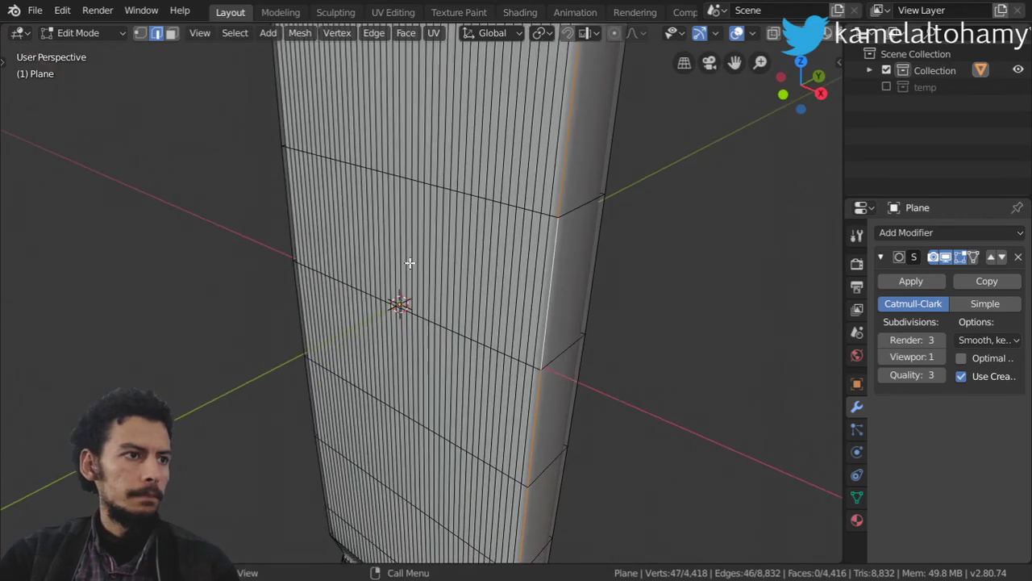
pyautogui.keyDown('alt'); pyautogui.keyDown('shift'); pyautogui.click(290, 232); pyautogui.keyUp('shift'); pyautogui.keyUp('alt')
pyautogui.scroll(-4, 295, 253)
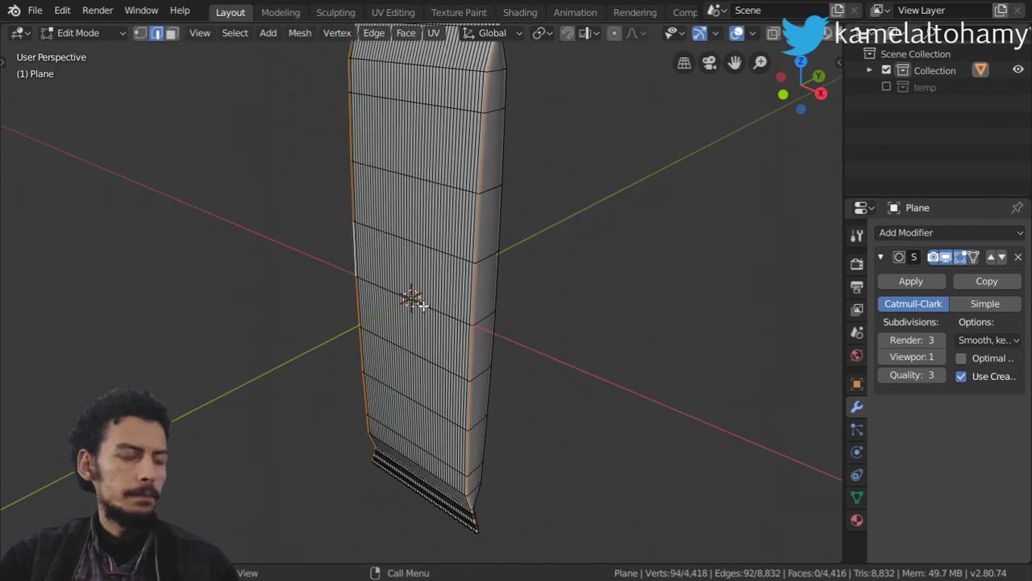
pyautogui.hotkey('ctrl', 'e')
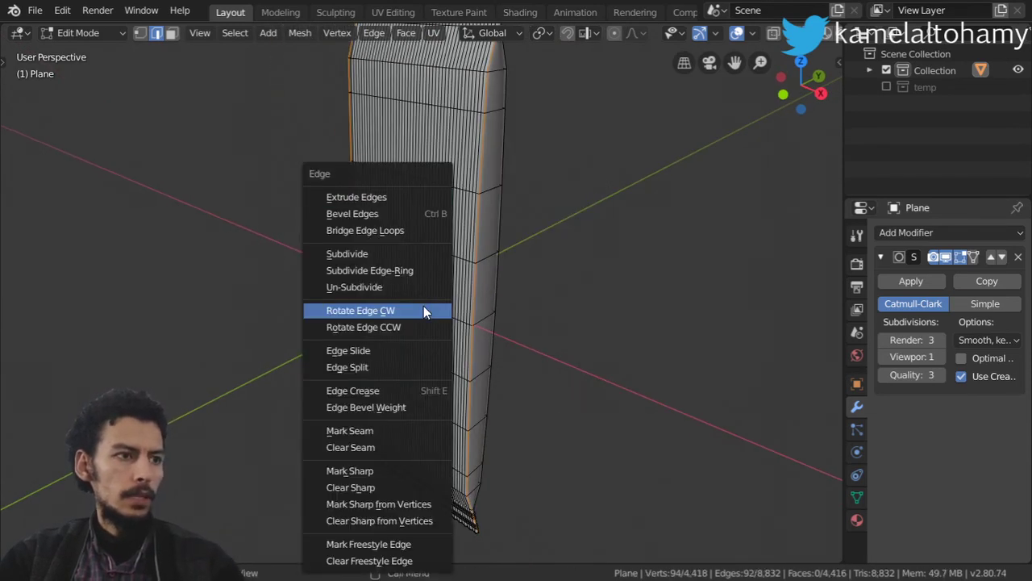
pyautogui.click(350, 430)
# Mark the zigzag edge loop of the upper sealed end on the same face as a seam
pyautogui.moveTo(498, 224)
pyautogui.mouseDown(button='middle')
pyautogui.moveTo(481, 370)
pyautogui.moveTo(512, 245)
pyautogui.moveTo(470, 322)
pyautogui.moveTo(470, 425)
pyautogui.moveTo(299, 445)
pyautogui.moveTo(330, 384)
pyautogui.moveTo(427, 270)
pyautogui.mouseUp(button='middle')
pyautogui.keyDown('alt'); pyautogui.click(470, 246); pyautogui.keyUp('alt')
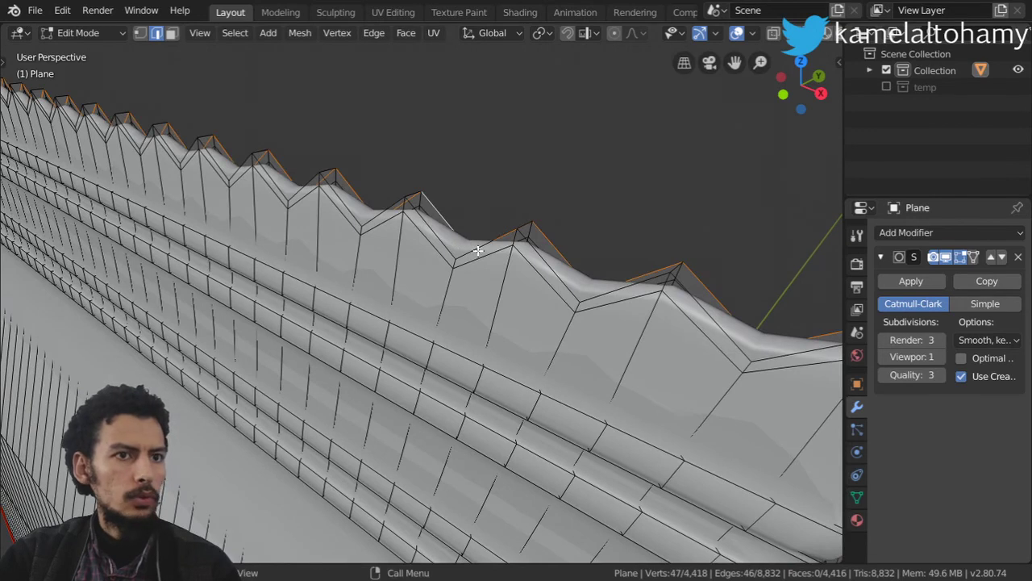
pyautogui.keyDown('alt'); pyautogui.click(464, 257); pyautogui.keyUp('alt')
pyautogui.hotkey('ctrl', 'e')
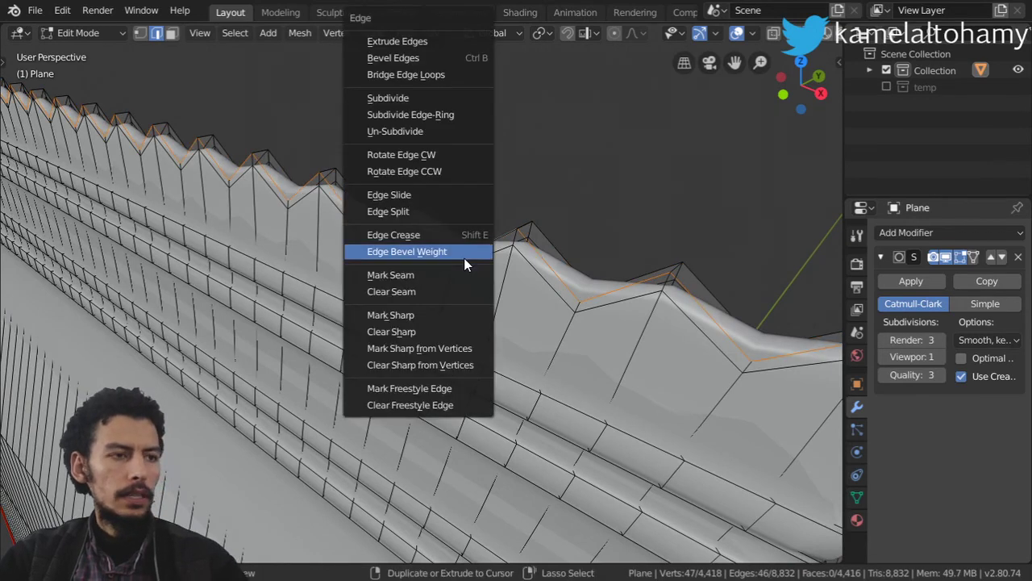
pyautogui.click(411, 275)
# Mark the matching zigzag edge loop of the lower sealed end as a seam
pyautogui.moveTo(411, 275); pyautogui.dragTo(507, 346, button='middle')
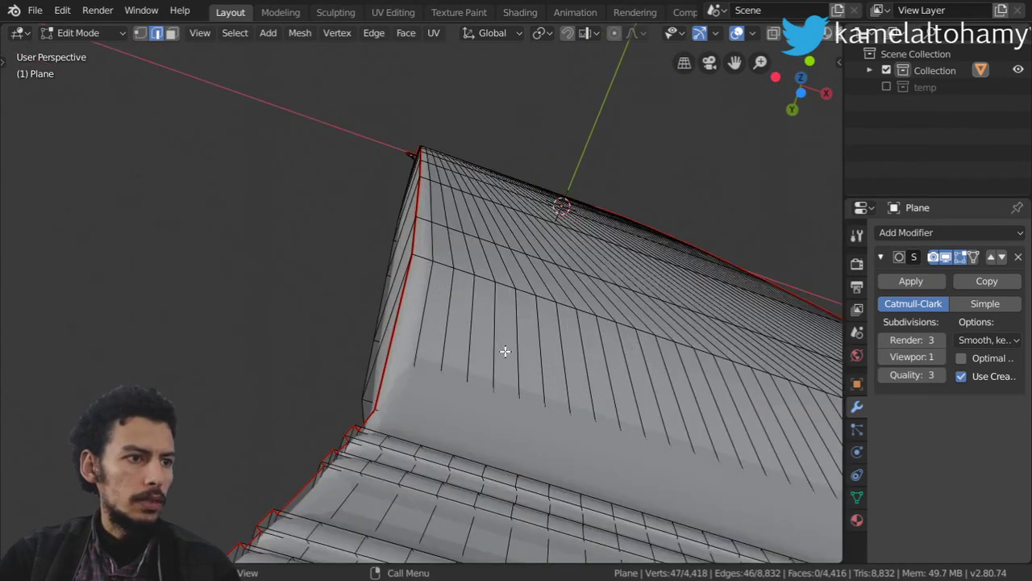
pyautogui.moveTo(489, 391); pyautogui.dragTo(492, 362, button='middle')
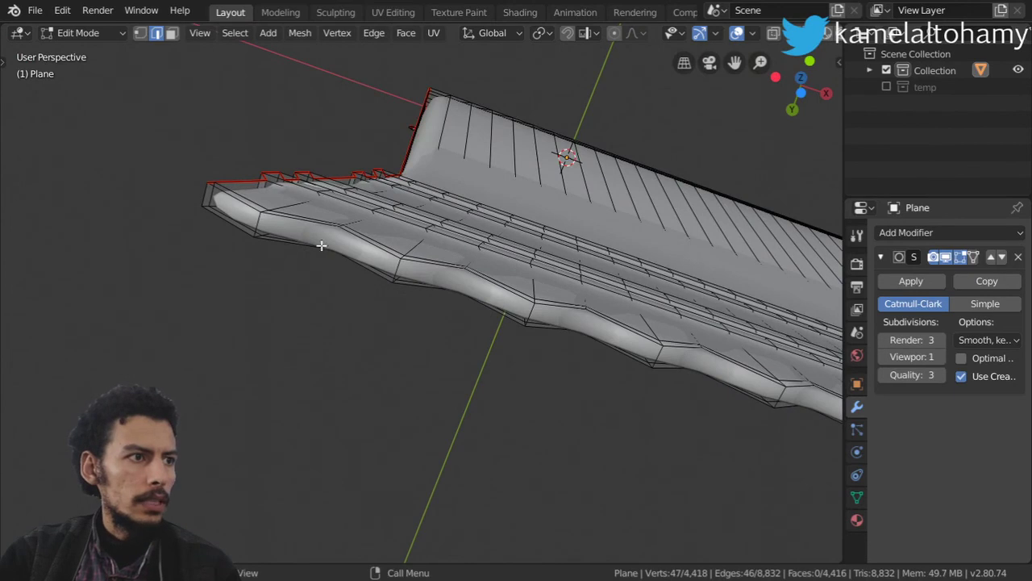
pyautogui.keyDown('alt'); pyautogui.keyDown('shift'); pyautogui.click(256, 202); pyautogui.keyUp('shift'); pyautogui.keyUp('alt')
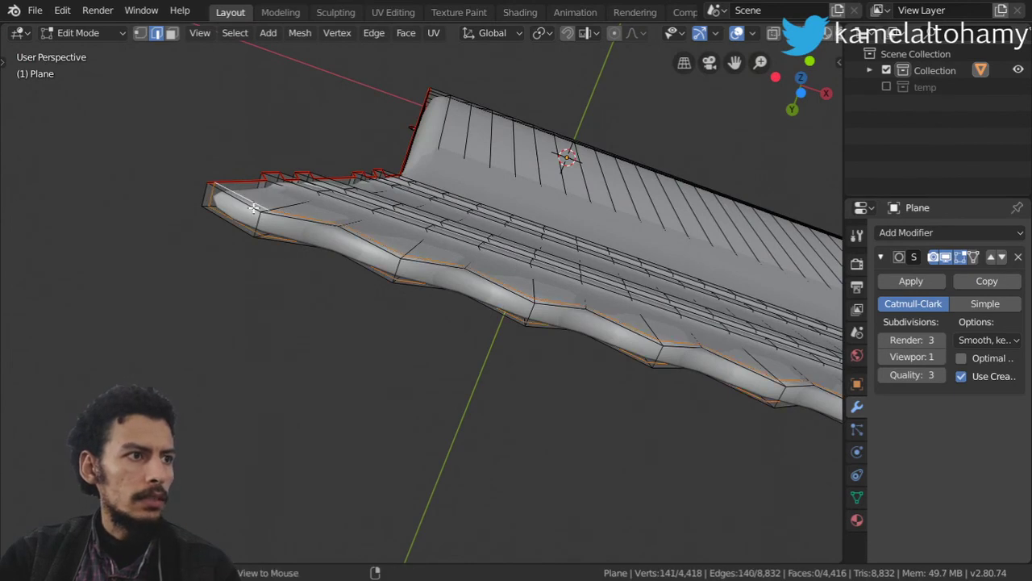
pyautogui.keyDown('alt'); pyautogui.keyDown('shift'); pyautogui.click(254, 207); pyautogui.keyUp('shift'); pyautogui.keyUp('alt')
pyautogui.hotkey('ctrl', 'e')
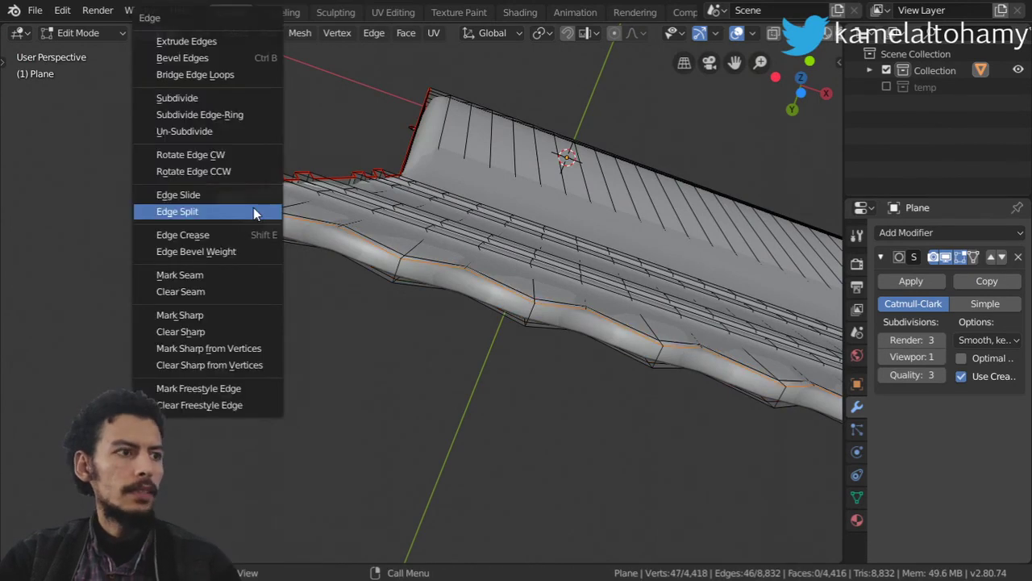
pyautogui.click(262, 278)
# Check the seams around the upper sealed end's corner and mark the additionally selected edge there as a seam
pyautogui.scroll(-6, 440, 272)
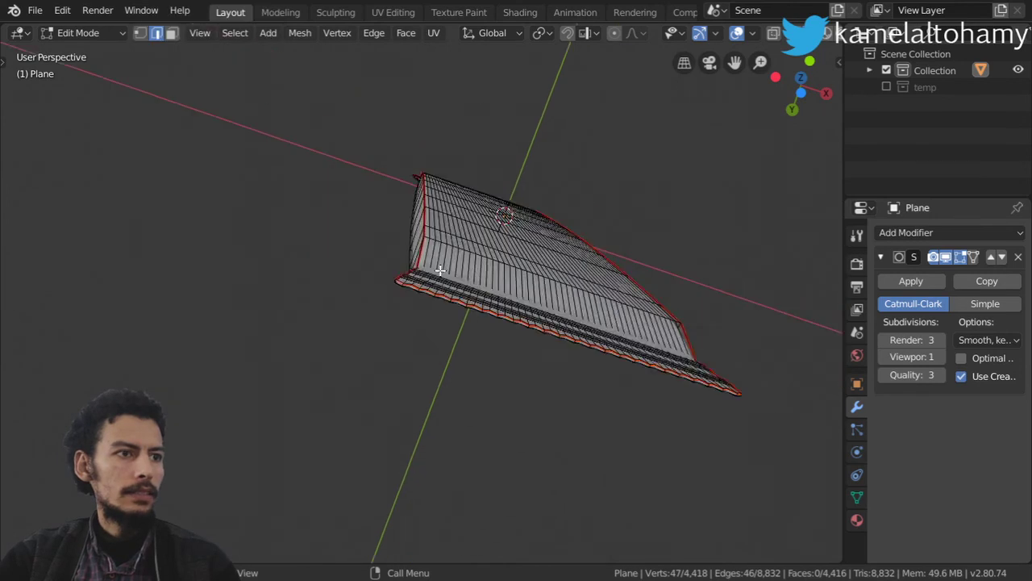
pyautogui.moveTo(473, 212); pyautogui.dragTo(423, 301, button='middle')
pyautogui.scroll(2, 424, 301)
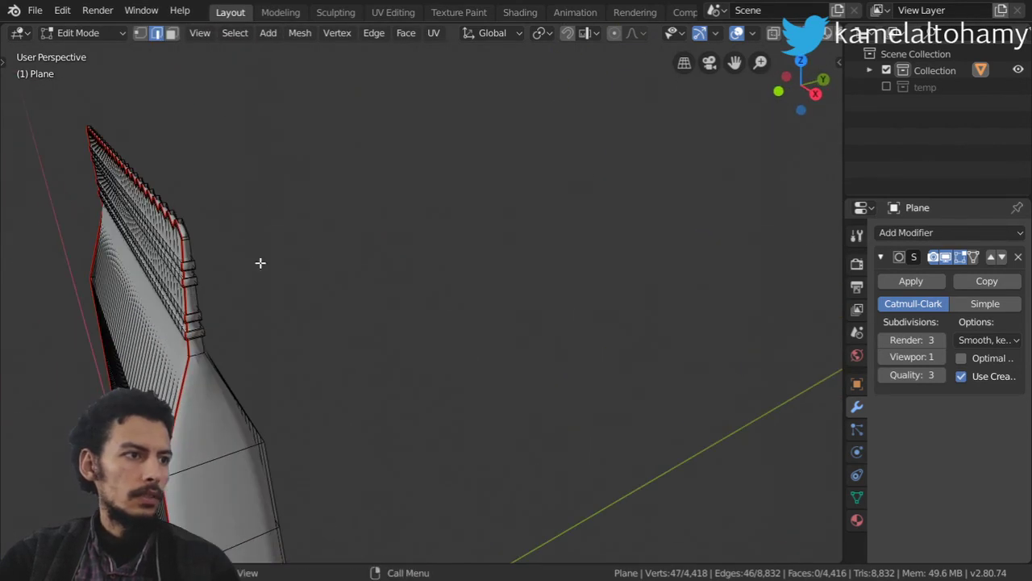
pyautogui.scroll(4, 207, 275)
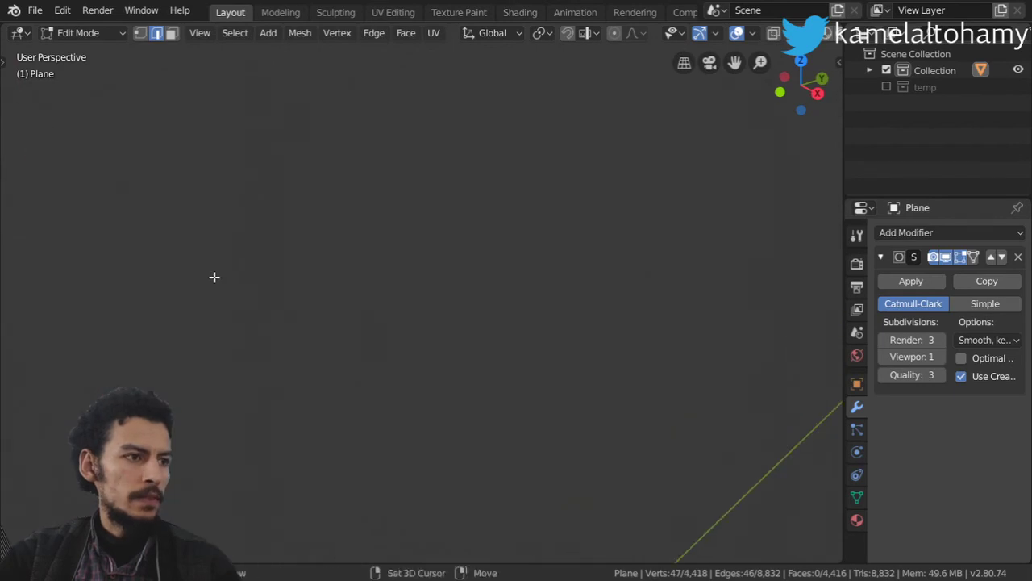
pyautogui.scroll(-5, 225, 305)
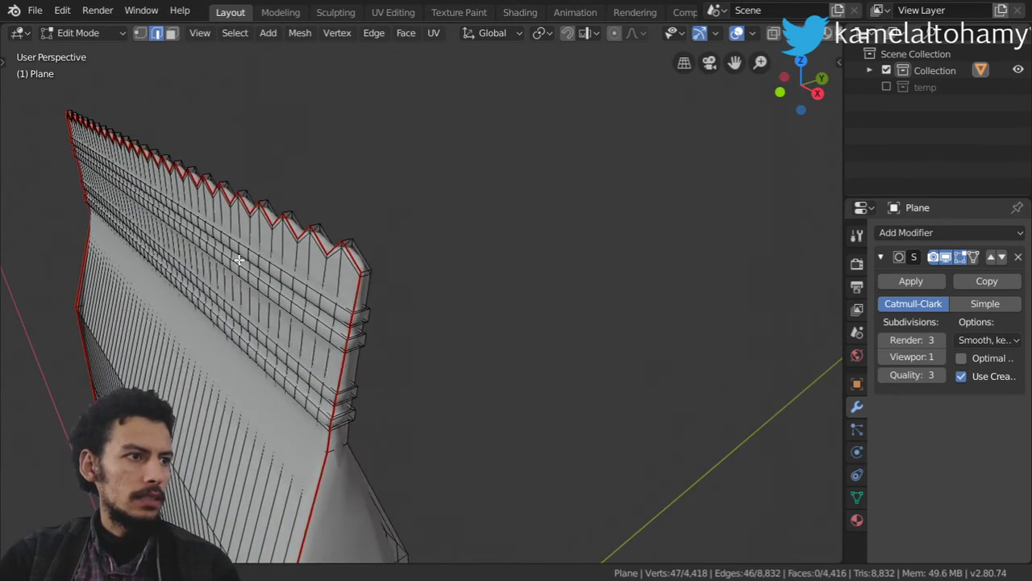
pyautogui.moveTo(343, 291); pyautogui.dragTo(358, 295, button='middle')
pyautogui.hotkey('ctrl', 'e')
pyautogui.click(358, 296)
pyautogui.scroll(5, 351, 298)
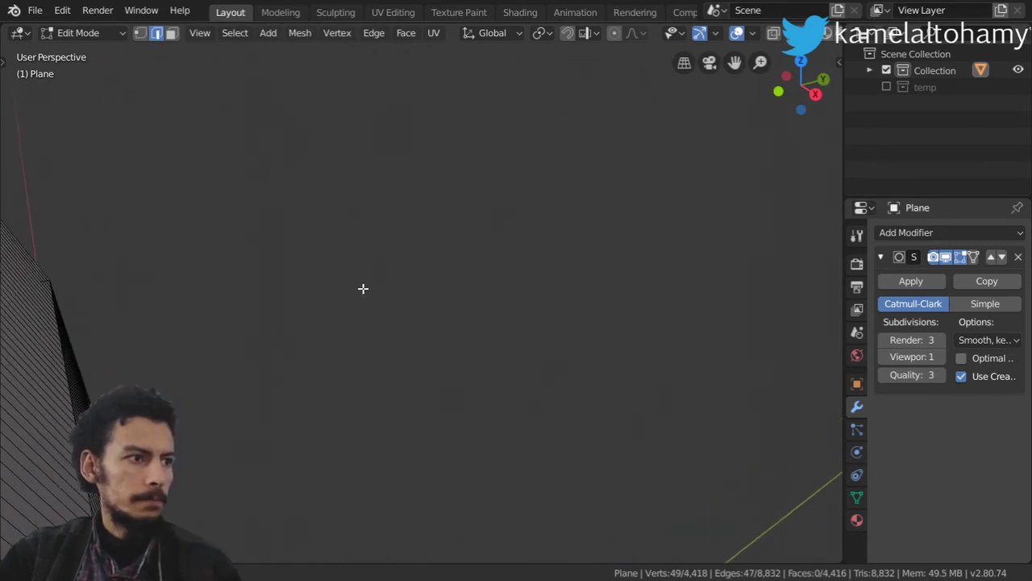
pyautogui.scroll(-5, 379, 290)
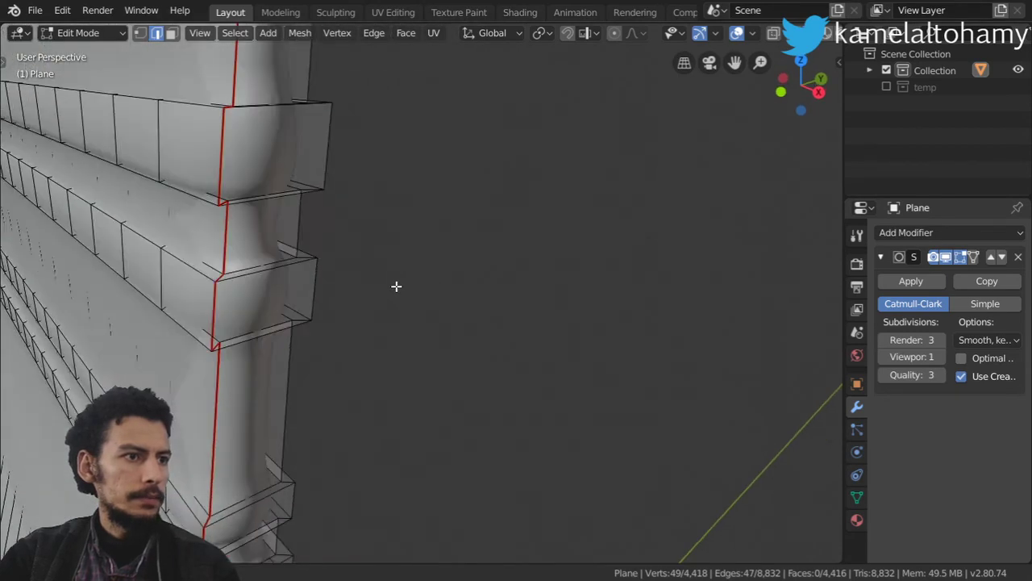
# Select the upper zigzag edge loop and both vertical corner edge loops on the wrapper's opposite broad face
pyautogui.scroll(-3, 399, 290)
pyautogui.moveTo(442, 307); pyautogui.dragTo(481, 275, button='middle')
pyautogui.scroll(3, 507, 258)
pyautogui.keyDown('shift'); pyautogui.click(362, 203); pyautogui.keyUp('shift')
pyautogui.keyDown('alt'); pyautogui.keyDown('shift'); pyautogui.click(361, 242); pyautogui.keyUp('shift'); pyautogui.keyUp('alt')
pyautogui.moveTo(361, 242); pyautogui.dragTo(299, 249, button='middle')
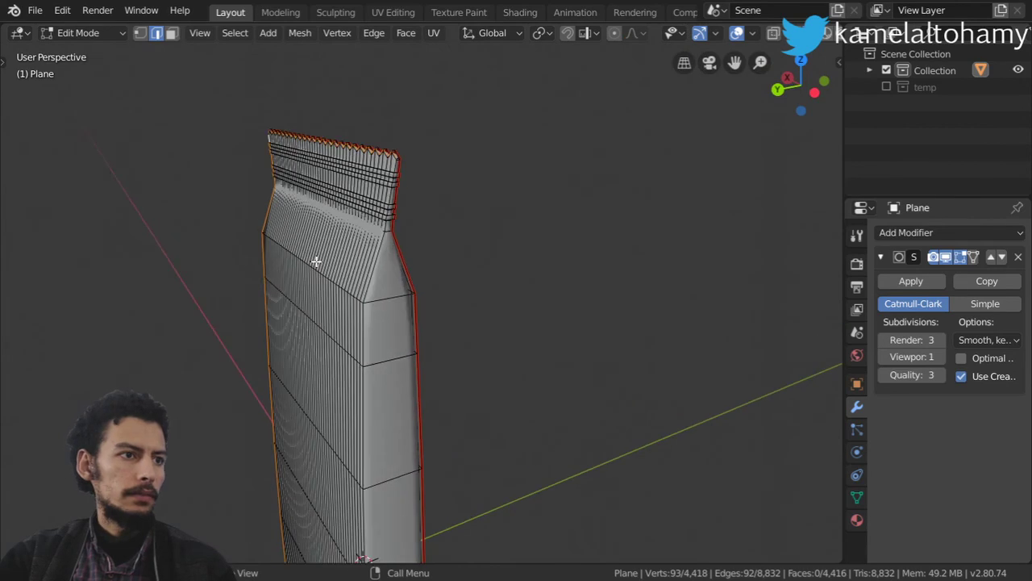
pyautogui.scroll(4, 350, 274)
pyautogui.keyDown('alt'); pyautogui.keyDown('shift'); pyautogui.click(346, 273); pyautogui.keyUp('shift'); pyautogui.keyUp('alt')
pyautogui.scroll(-4, 339, 272)
# Add the opposite face's lower zigzag edge loop to the selection and mark all the selected loops as seams
pyautogui.moveTo(426, 365); pyautogui.dragTo(516, 281, button='middle')
pyautogui.scroll(-3, 516, 290)
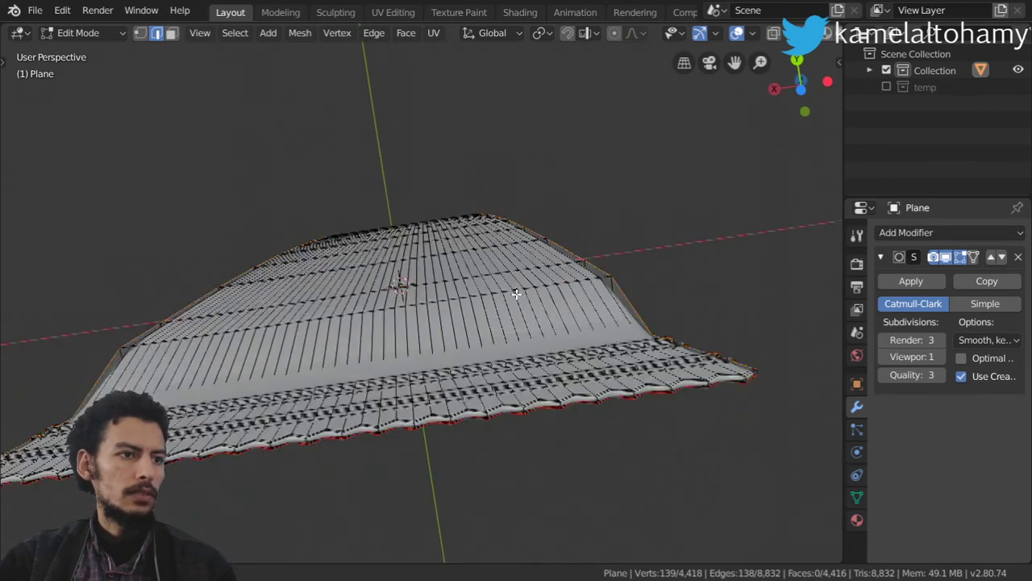
pyautogui.scroll(2, 519, 312)
pyautogui.moveTo(510, 376); pyautogui.dragTo(484, 290, button='middle')
pyautogui.scroll(5, 486, 274)
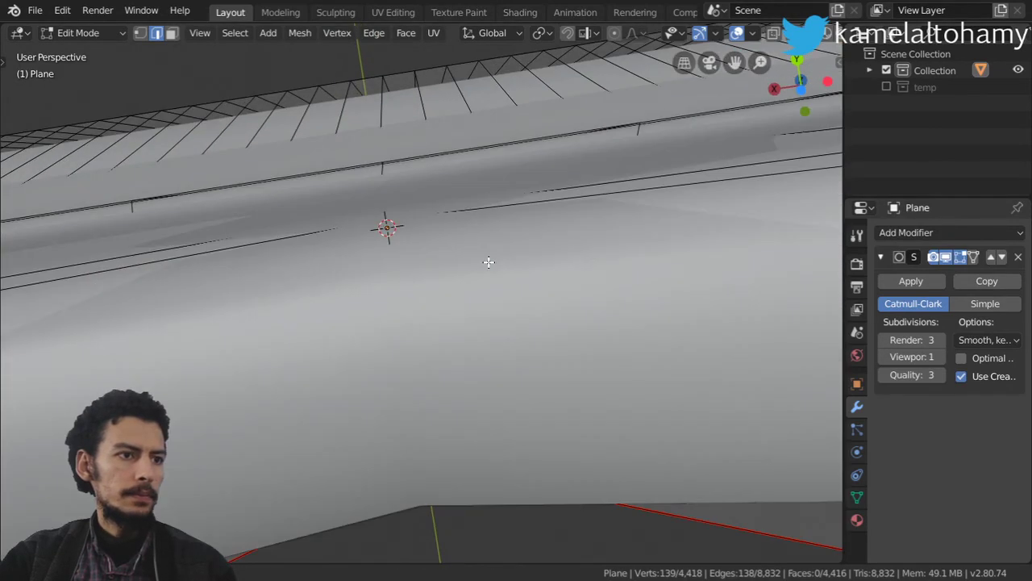
pyautogui.scroll(-4, 489, 263)
pyautogui.keyDown('alt'); pyautogui.keyDown('shift'); pyautogui.click(509, 272); pyautogui.keyUp('shift'); pyautogui.keyUp('alt')
pyautogui.keyDown('alt'); pyautogui.keyDown('shift'); pyautogui.click(513, 274); pyautogui.keyUp('shift'); pyautogui.keyUp('alt')
pyautogui.keyDown('alt'); pyautogui.keyDown('shift'); pyautogui.click(519, 279); pyautogui.keyUp('shift'); pyautogui.keyUp('alt')
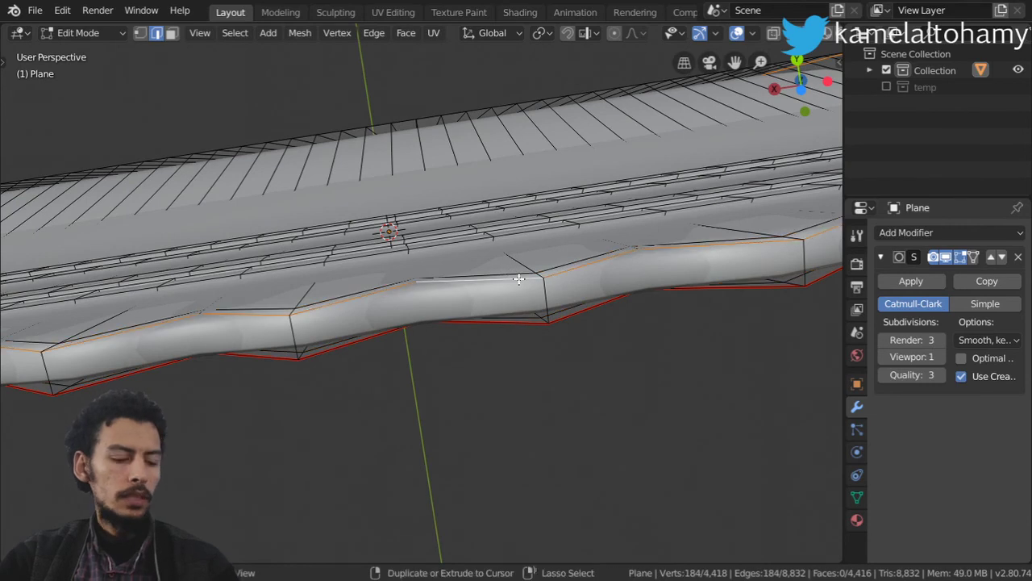
pyautogui.hotkey('ctrl', 'e')
pyautogui.click(518, 283)
# Select the whole wrapper mesh and unwrap it
pyautogui.scroll(-10, 518, 290)
pyautogui.moveTo(388, 288); pyautogui.dragTo(494, 344, button='middle')
pyautogui.press('a')
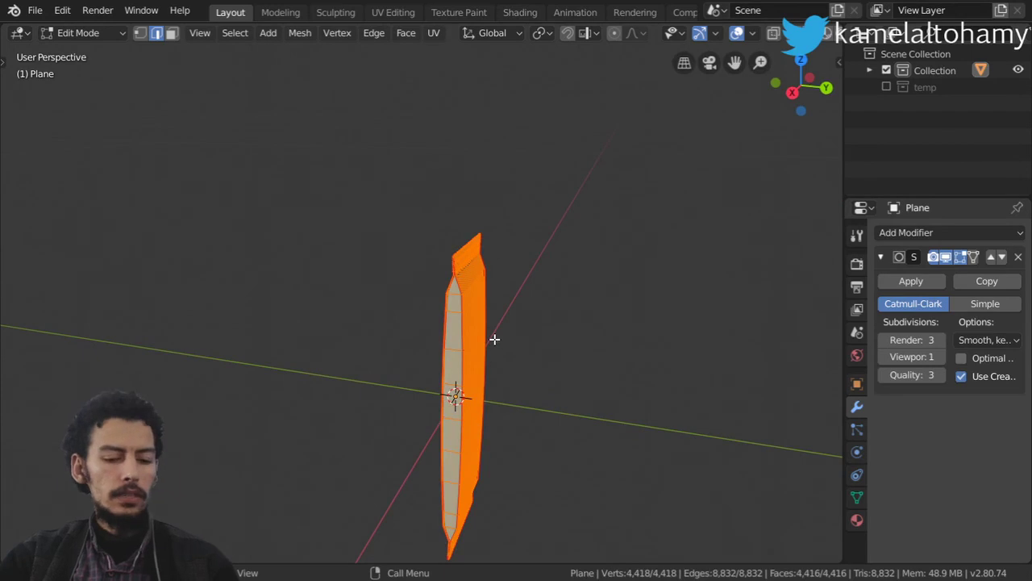
pyautogui.press('u')
pyautogui.click(478, 328)
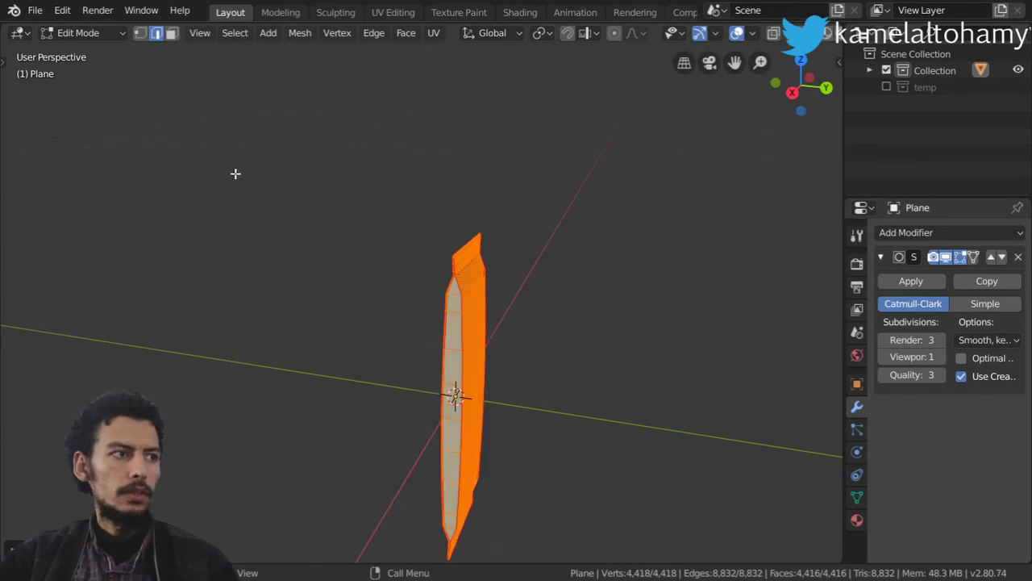
# Switch the 3D view area to the UV Editor and examine the unwrapped islands
pyautogui.click(23, 34)
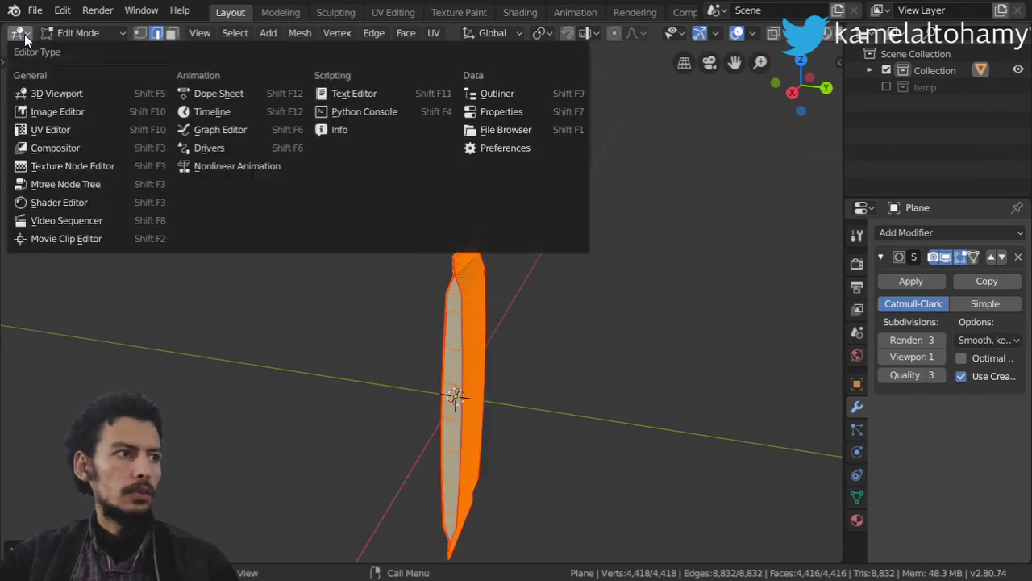
pyautogui.click(57, 134)
pyautogui.scroll(6, 403, 352)
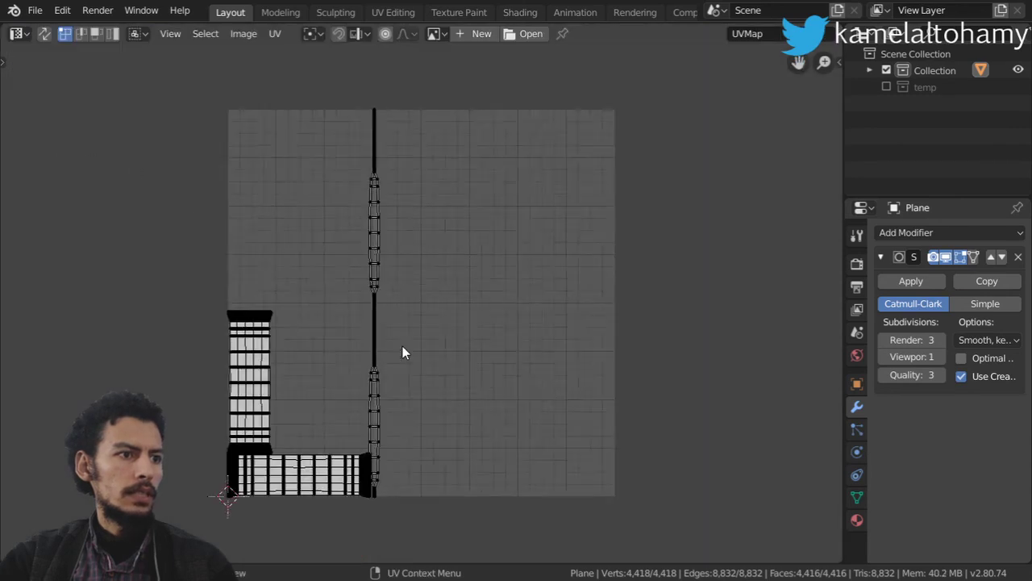
pyautogui.moveTo(390, 415); pyautogui.dragTo(557, 249, button='middle')
pyautogui.scroll(2, 504, 277)
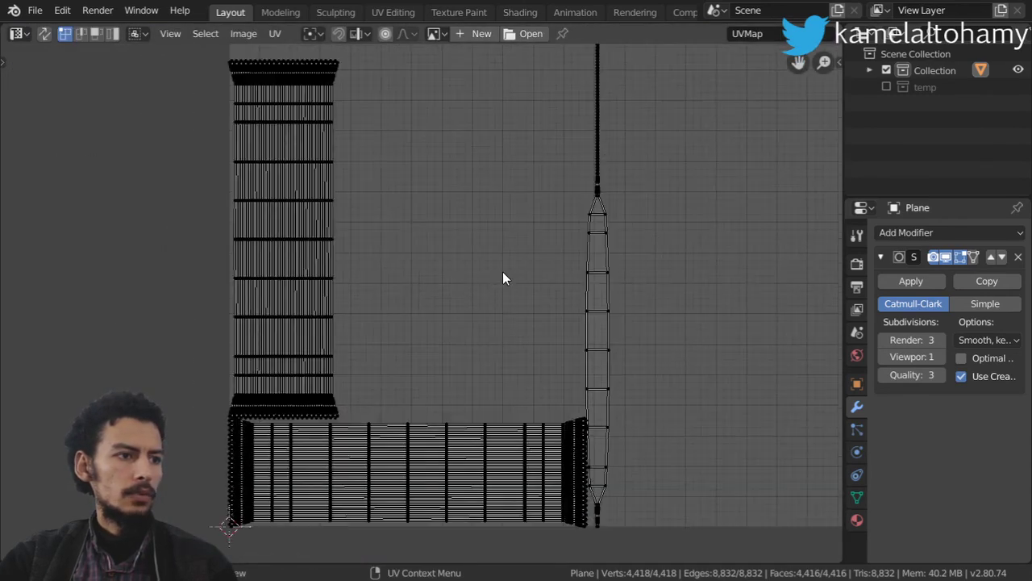
# Split the UV Editor area, make the new area a 3D Viewport, and widen the UV Editor
pyautogui.moveTo(840, 46); pyautogui.dragTo(347, 242)
pyautogui.click(364, 34)
pyautogui.click(397, 94)
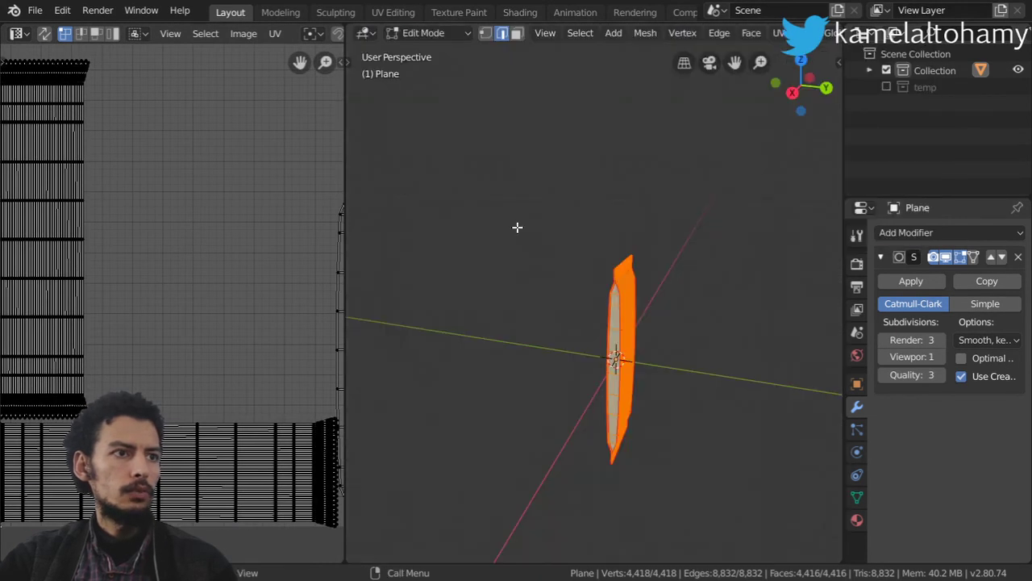
pyautogui.moveTo(593, 300); pyautogui.dragTo(545, 300, button='middle')
pyautogui.moveTo(343, 138); pyautogui.dragTo(482, 148)
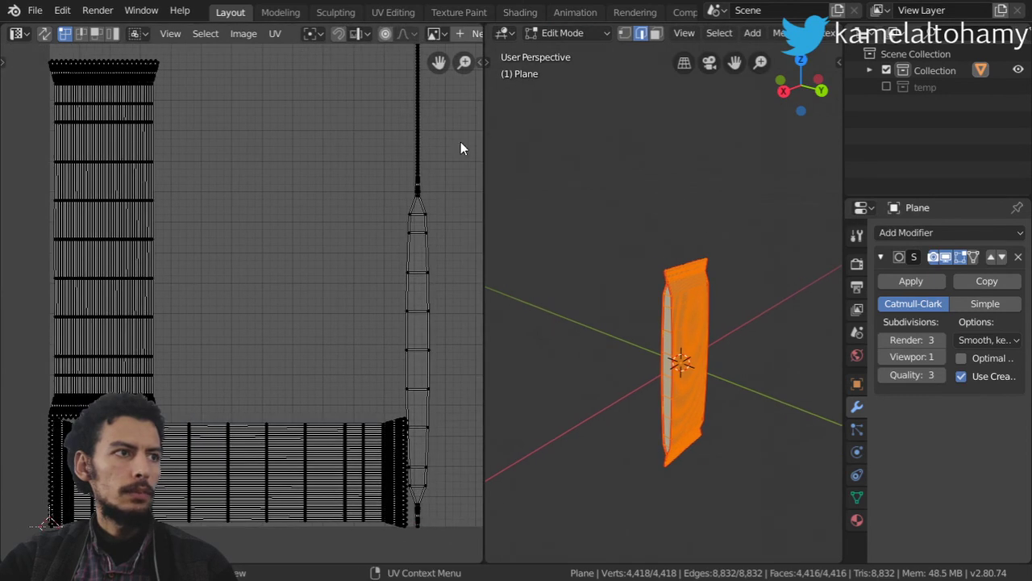
# Set the UV Editor to face selection and deselect the whole mesh
pyautogui.click(95, 33)
pyautogui.click(127, 169)
pyautogui.hotkey('alt', 'a')
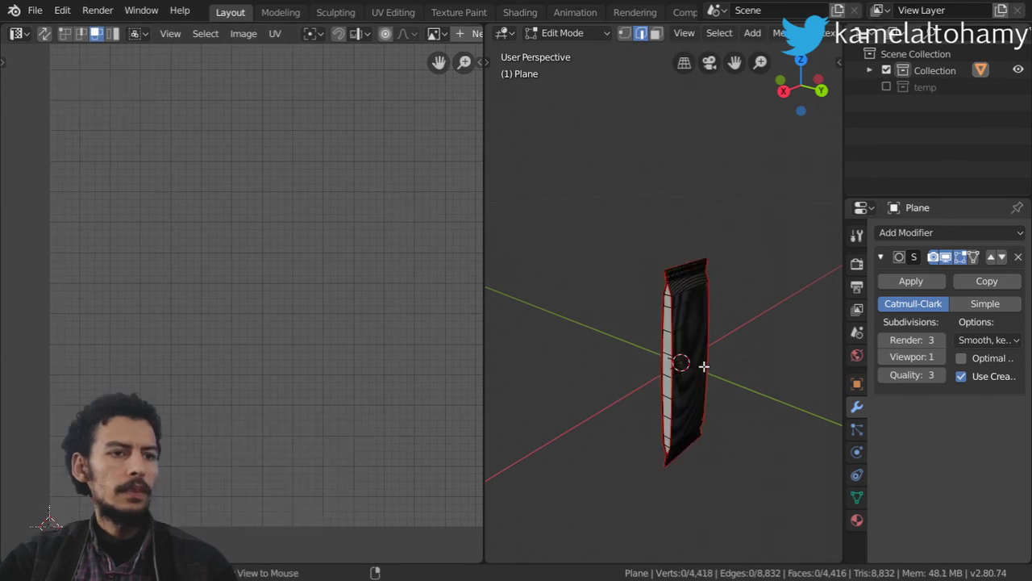
# Show the wrapper from the front with mesh face selection, and set the UV sticky selection mode to Shared Location
pyautogui.moveTo(728, 329); pyautogui.dragTo(668, 322, button='middle')
pyautogui.press('KP_1')
pyautogui.scroll(2, 668, 322)
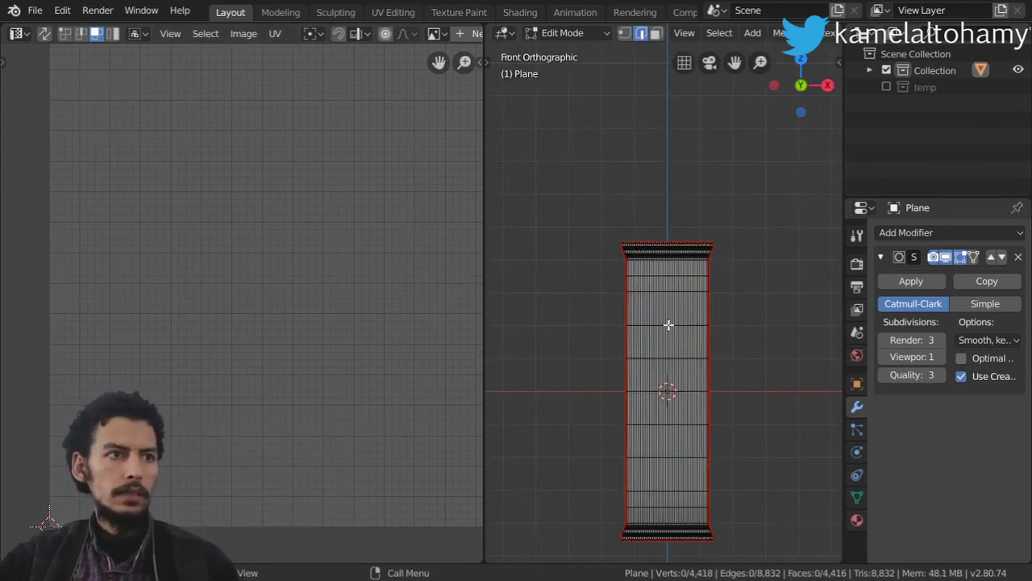
pyautogui.click(656, 33)
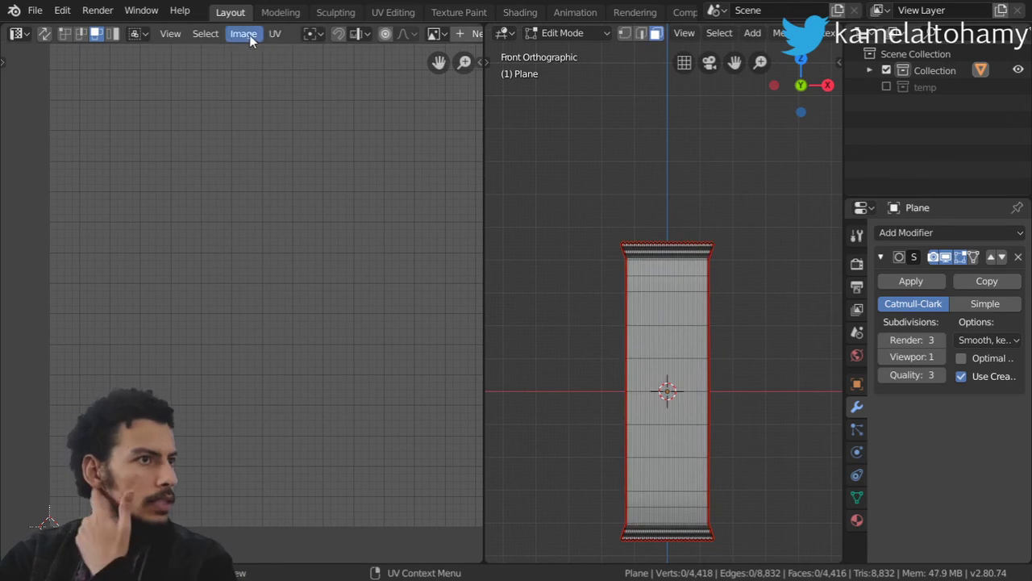
pyautogui.click(137, 33)
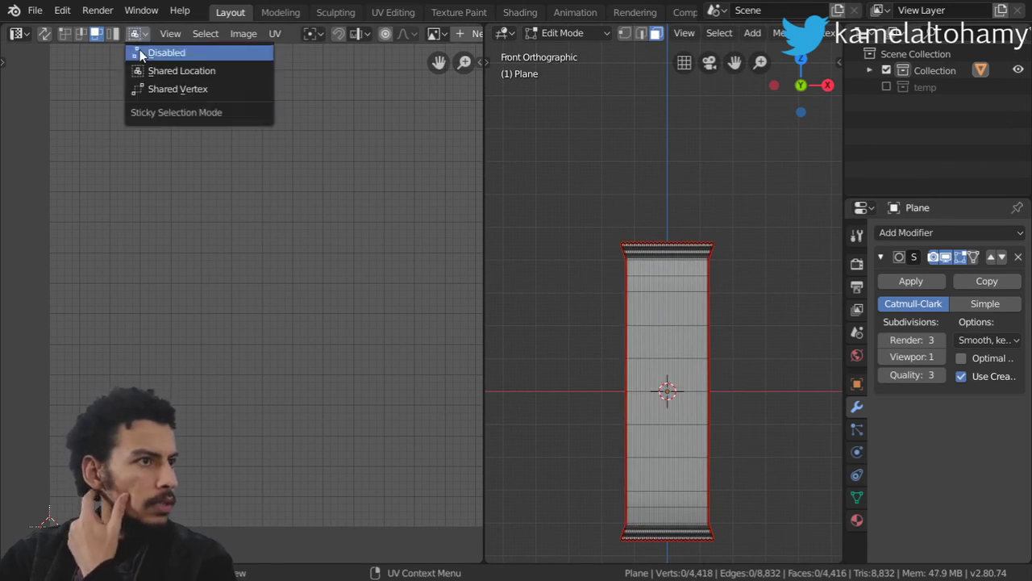
pyautogui.click(182, 71)
# Try selecting single faces and a box of faces on the wrapper's front, and clear the selection
pyautogui.click(691, 339)
pyautogui.click(682, 357)
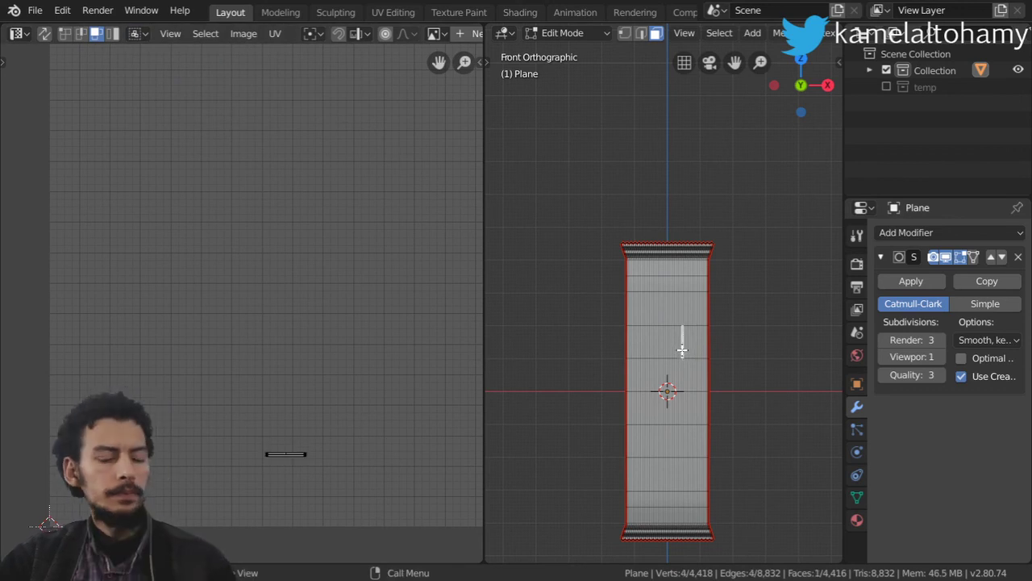
pyautogui.hotkey('alt', 'a')
pyautogui.press('b')
pyautogui.moveTo(675, 272); pyautogui.dragTo(638, 432)
pyautogui.hotkey('alt', 'a')
# Select the whole mesh to show all UV islands, then select the upright wrapper island and scale it by 0.4
pyautogui.press('a')
pyautogui.click(251, 480)
pyautogui.scroll(-2, 324, 370)
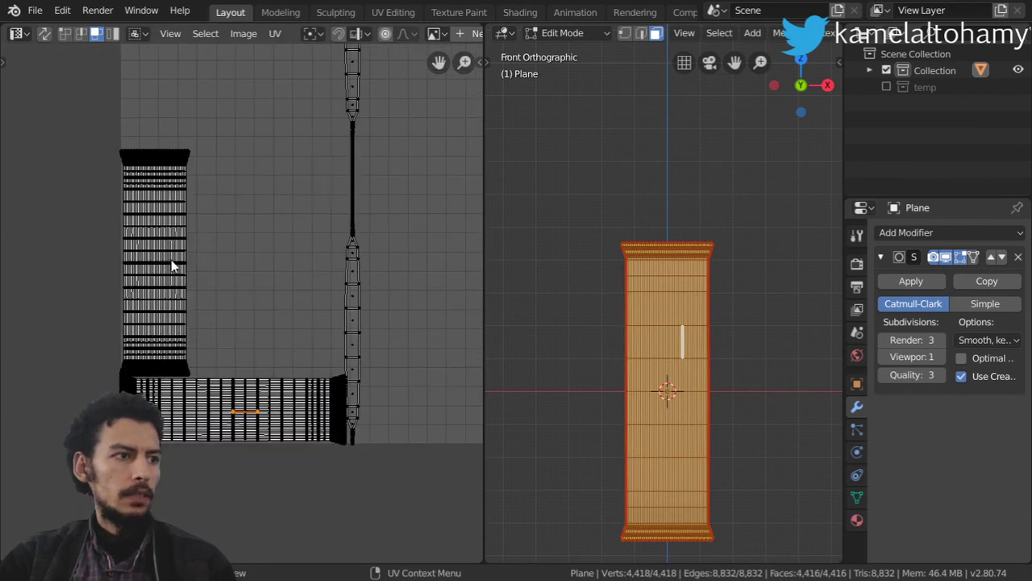
pyautogui.scroll(-1, 189, 277)
pyautogui.write('ls.4')
pyautogui.press('Return')
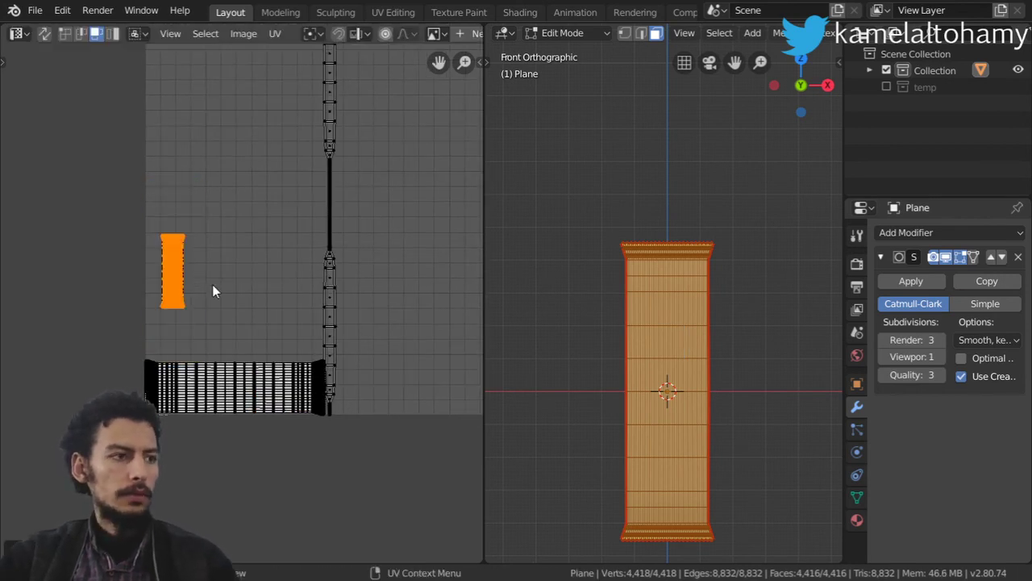
# Move the scaled-down island to the upper left corner of the UV space
pyautogui.scroll(-2, 216, 285)
pyautogui.press('g')
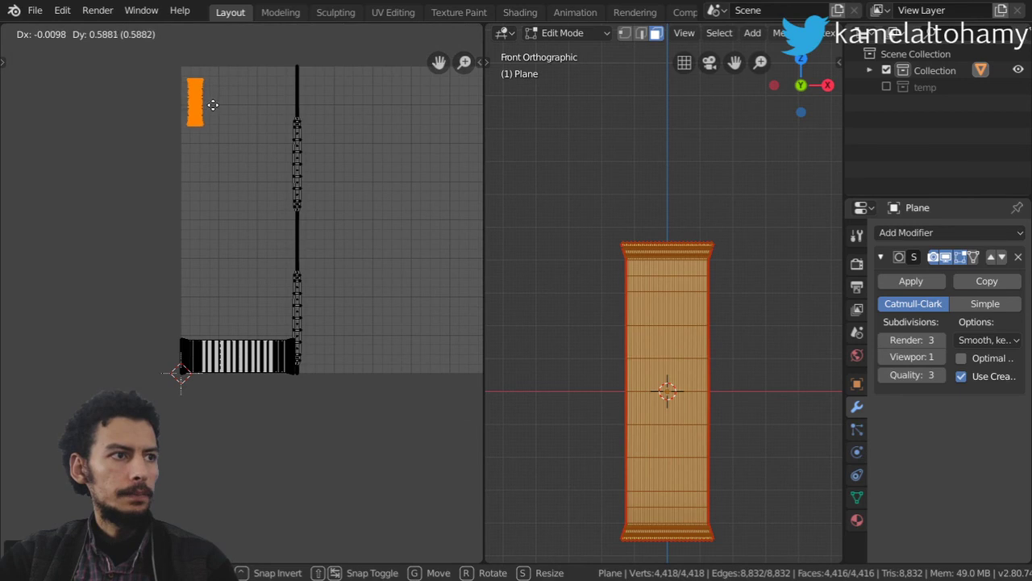
pyautogui.click(214, 104)
# Select the long thin side-strip island in the UV layout and scale it along Y by 0.9
pyautogui.click(294, 184)
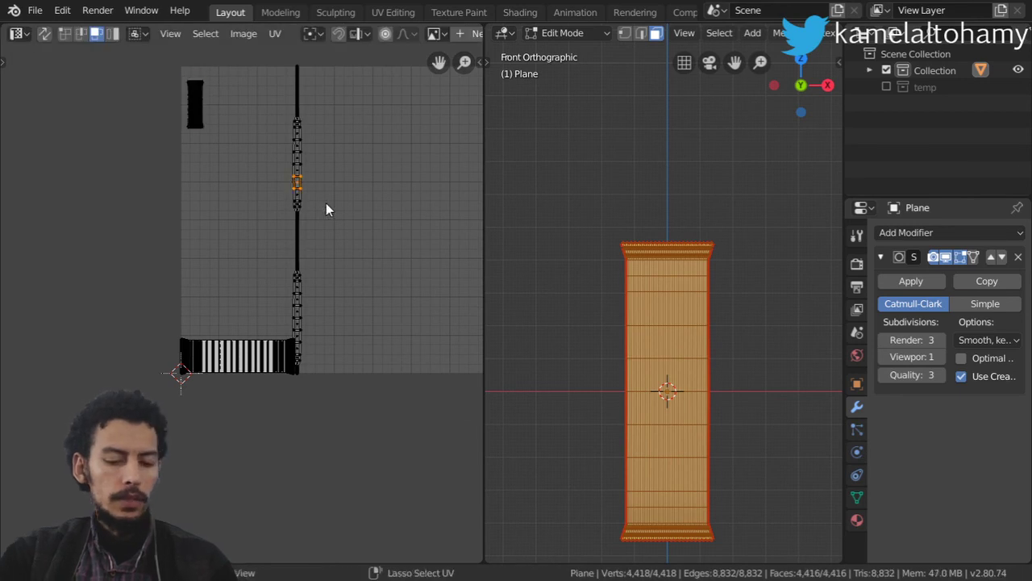
pyautogui.hotkey('ctrl', 'l')
pyautogui.press('s')
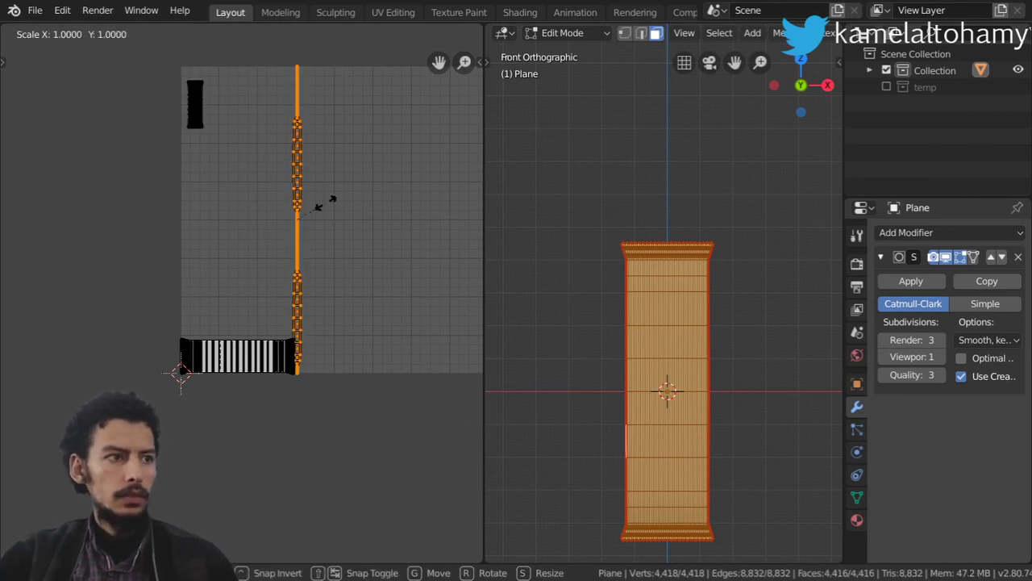
pyautogui.rightClick(325, 203)
pyautogui.scroll(-3, 326, 202)
pyautogui.write('sy0.9')
pyautogui.press('Return')
# Move the thin strip island along X to the right edge of the UV space
pyautogui.press('g')
pyautogui.press('x')
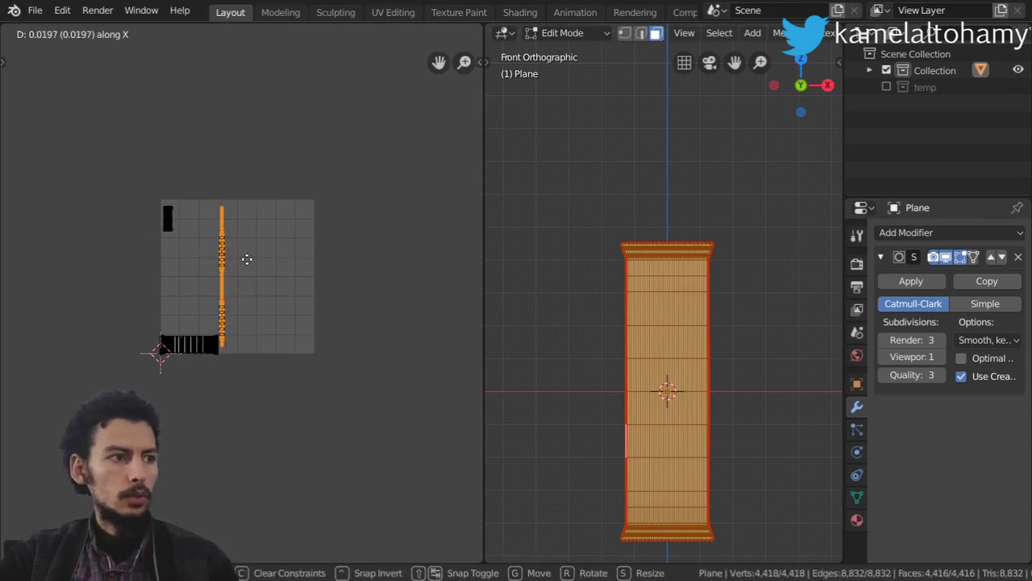
pyautogui.click(463, 417)
# Select the horizontal wrapper island in the lower left corner, rotate it by -90 degrees and move it to the middle of the UV space
pyautogui.click(242, 356)
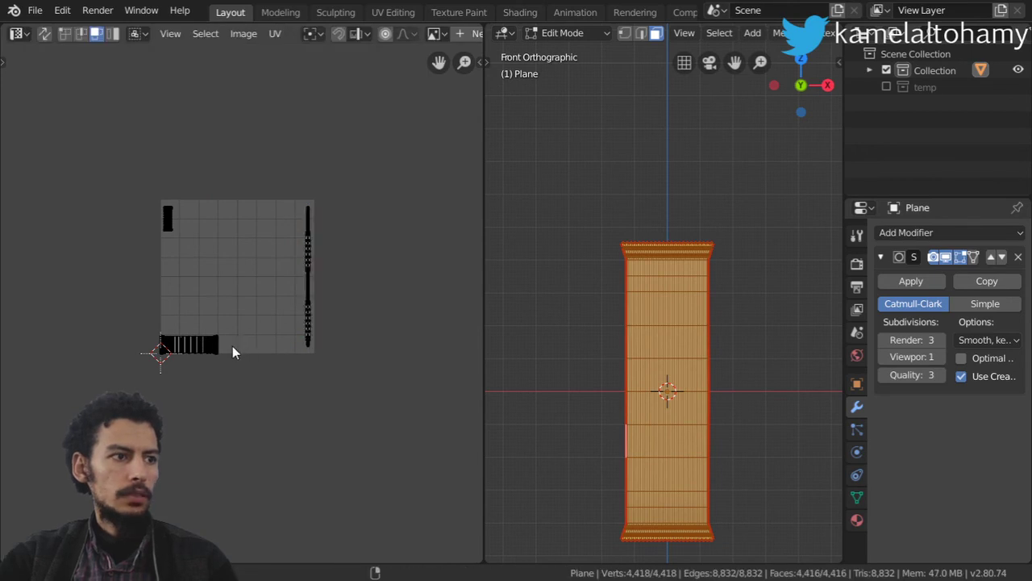
pyautogui.hotkey('ctrl', 'l')
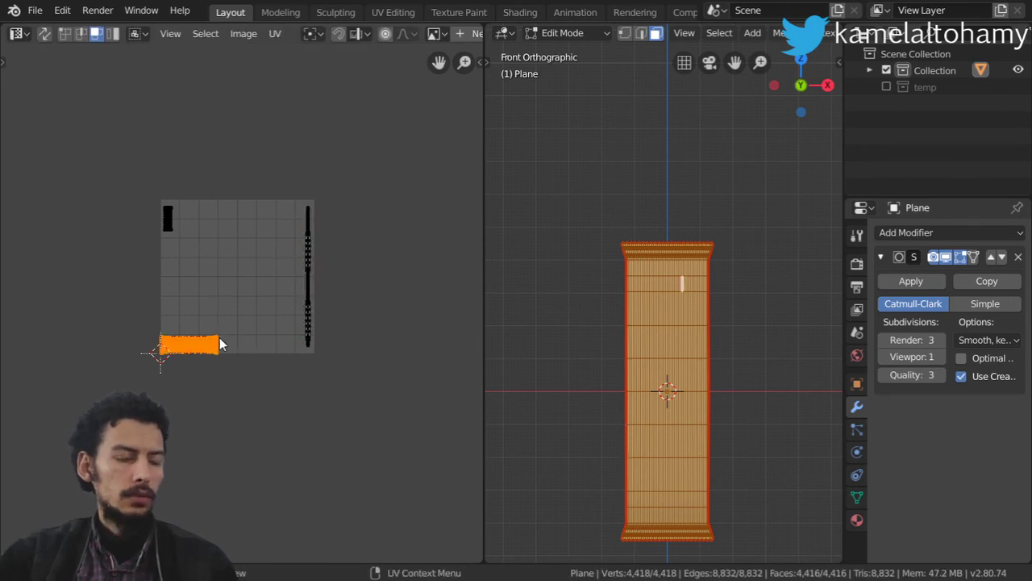
pyautogui.press('s')
pyautogui.press('Escape')
pyautogui.write('r-90')
pyautogui.press('Escape')
pyautogui.write('r-90')
pyautogui.press('Return')
pyautogui.press('g')
pyautogui.click(428, 311)
# Scale the upright middle wrapper island by 3
pyautogui.write('s')
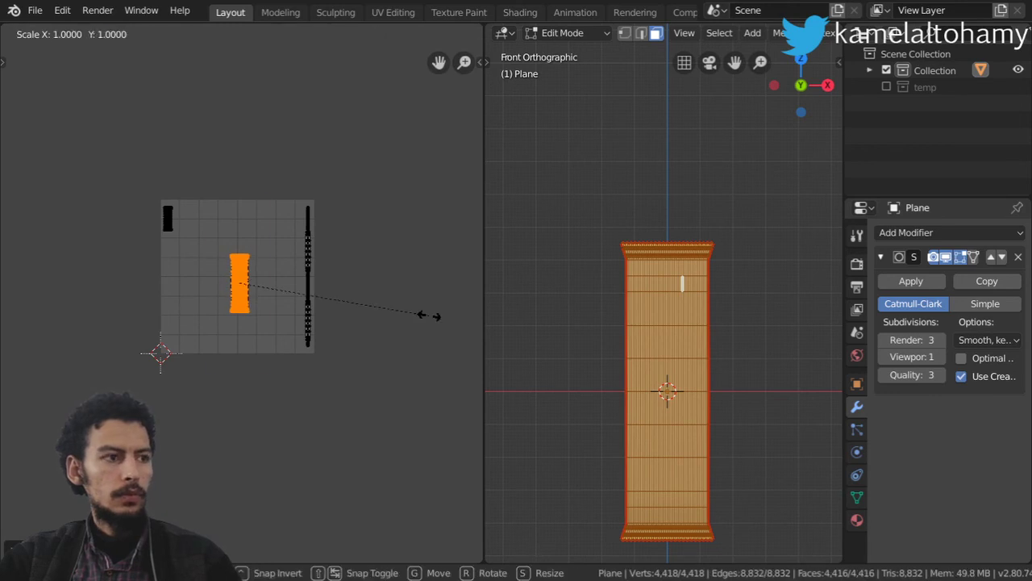
pyautogui.write('3')
pyautogui.press('Return')
pyautogui.scroll(3, 363, 329)
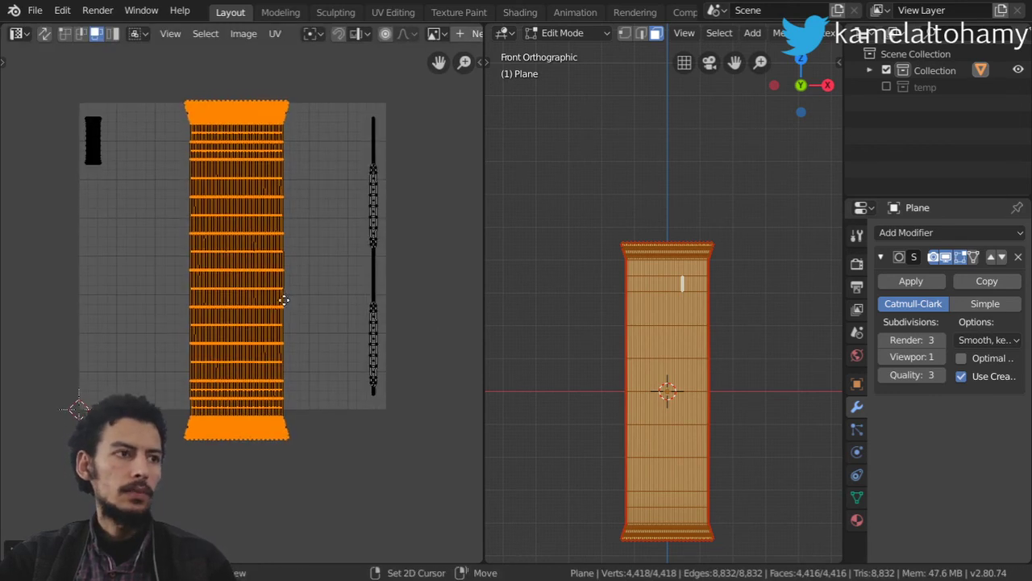
# Scale the large wrapper island down slightly to the height of the UV space and centre it along Y
pyautogui.scroll(2, 286, 290)
pyautogui.write('s.')
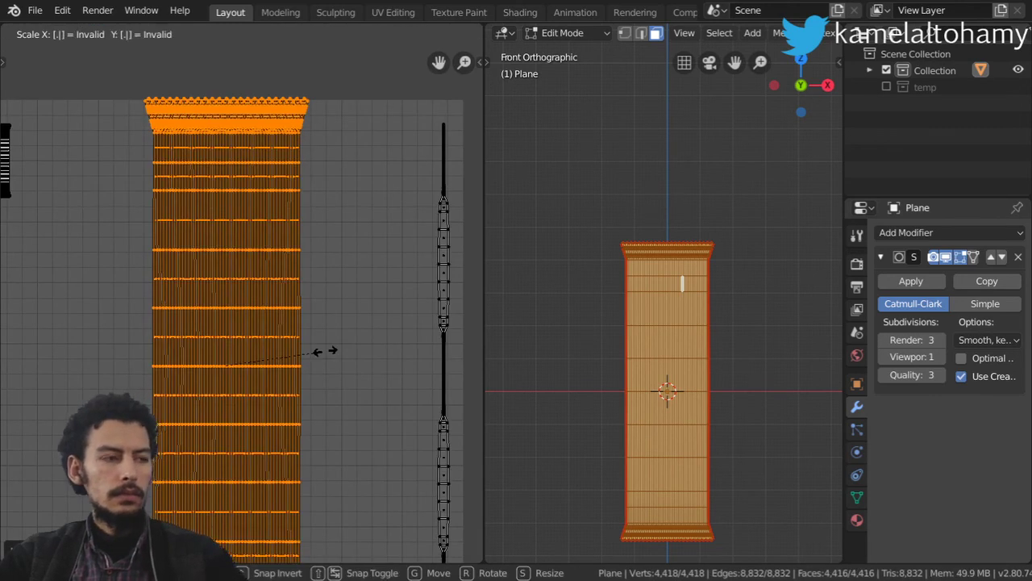
pyautogui.press('Escape')
pyautogui.scroll(-3, 325, 351)
pyautogui.press('g')
pyautogui.press('y')
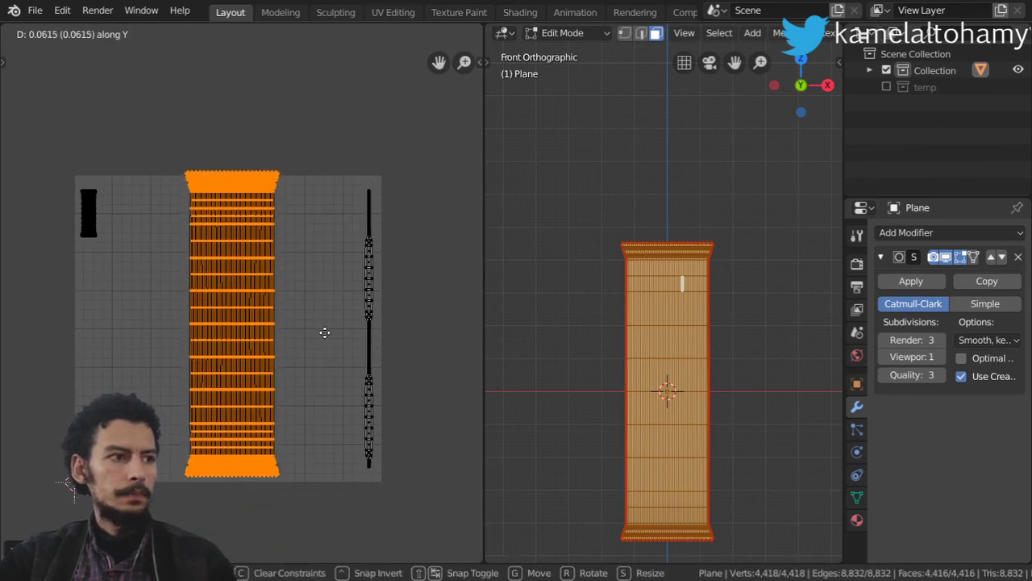
pyautogui.click(325, 334)
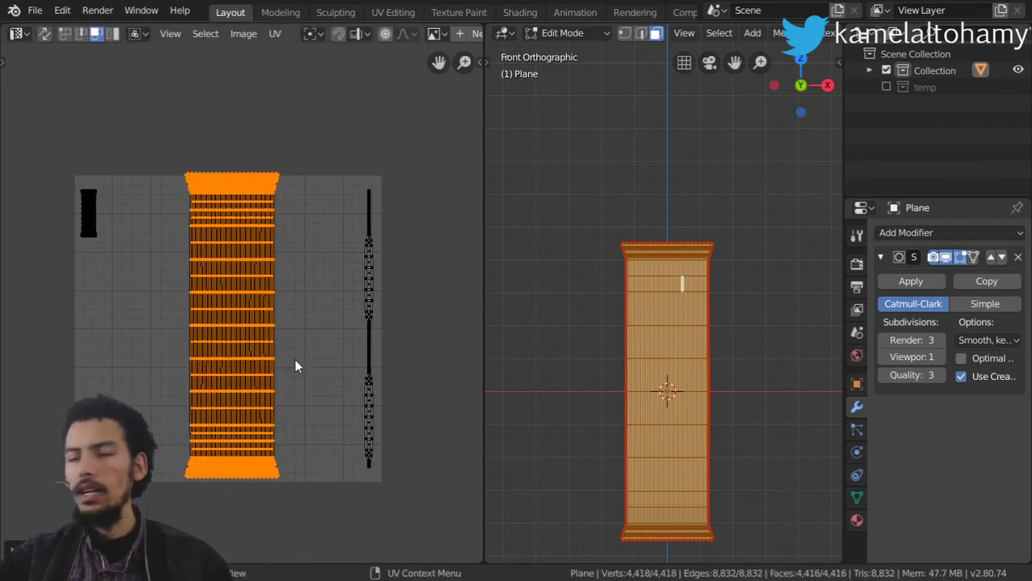
# Select the whole mesh and look through the UV mapping methods down to Project From View
pyautogui.keyDown('shift'); pyautogui.moveTo(677, 403); pyautogui.dragTo(663, 360, button='middle'); pyautogui.keyUp('shift')
pyautogui.hotkey('alt', 'a')
pyautogui.press('a')
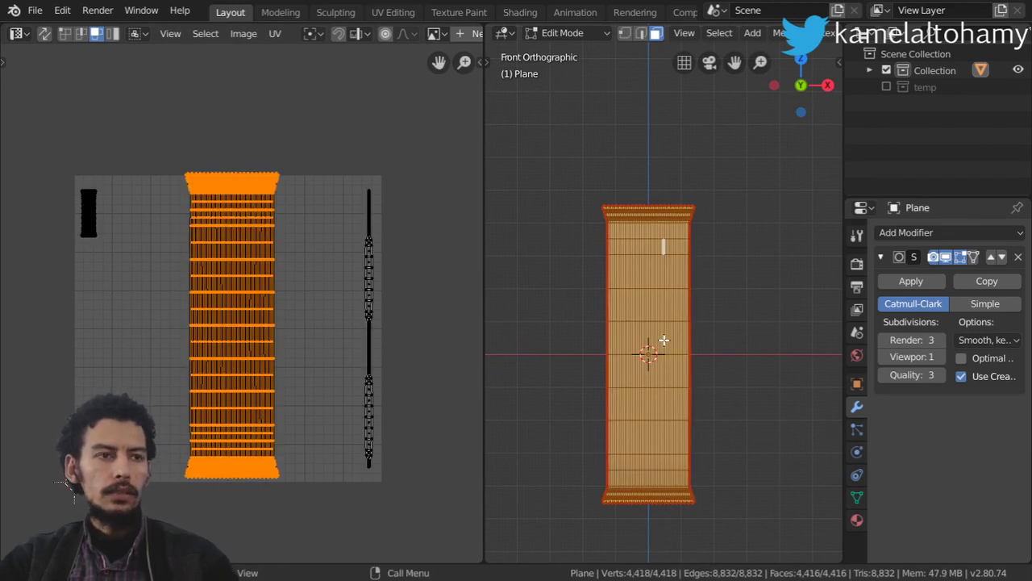
pyautogui.press('u')
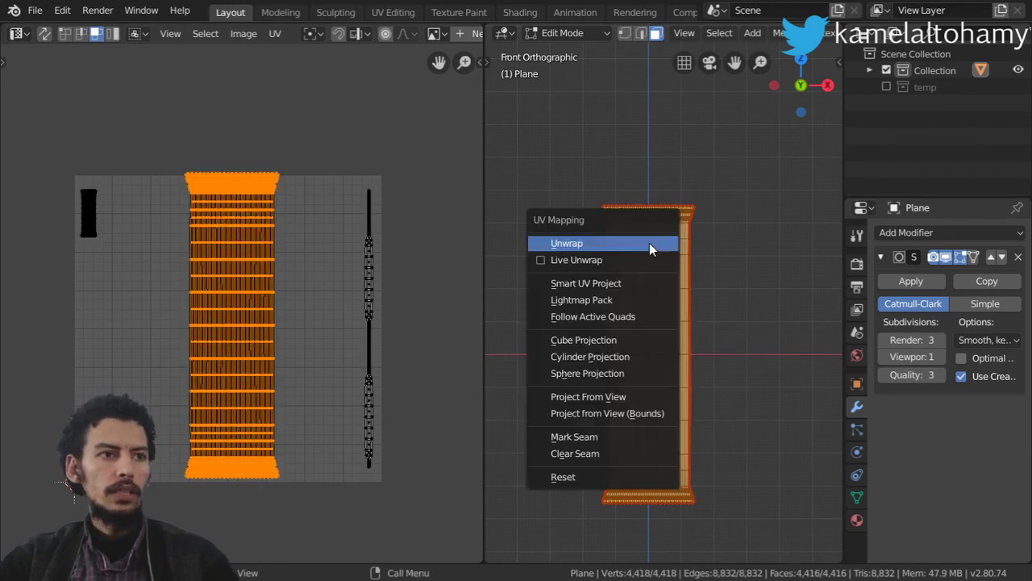
pyautogui.click(610, 396)
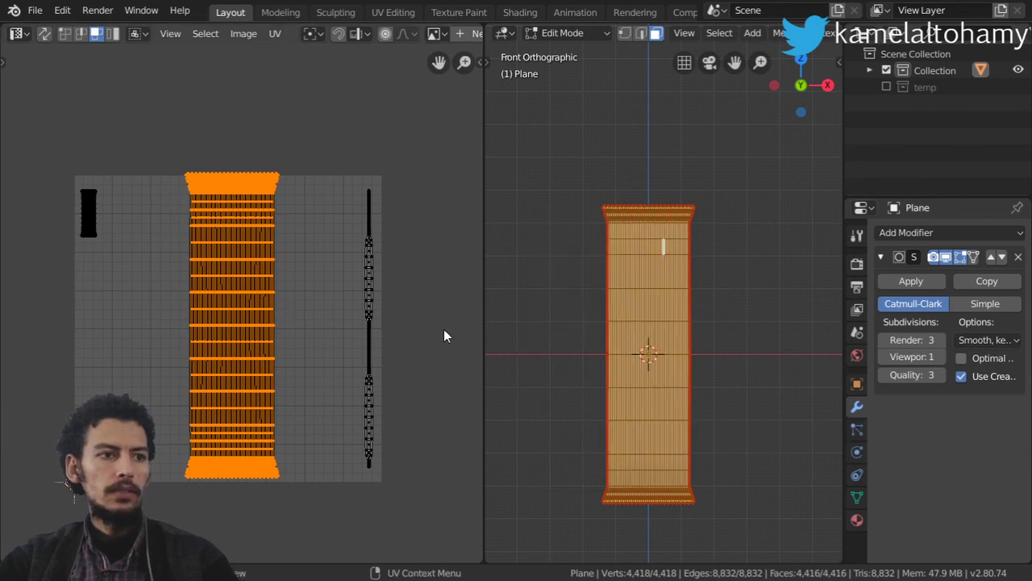
# Reduce the large wrapper island a little to leave a margin inside the UV space's upper and lower borders
pyautogui.scroll(2, 303, 338)
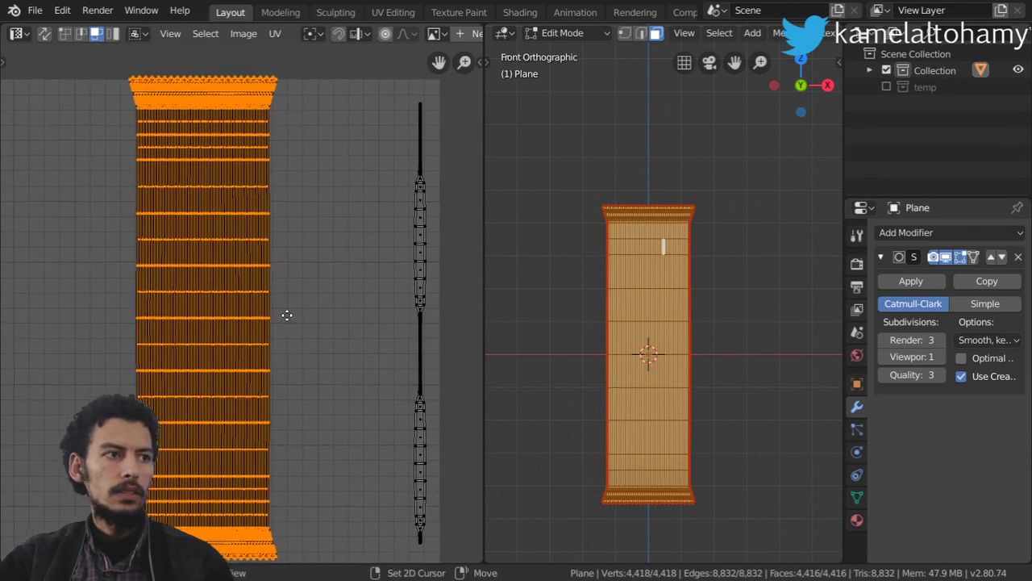
pyautogui.press('s')
pyautogui.press('Escape')
pyautogui.scroll(-3, 315, 348)
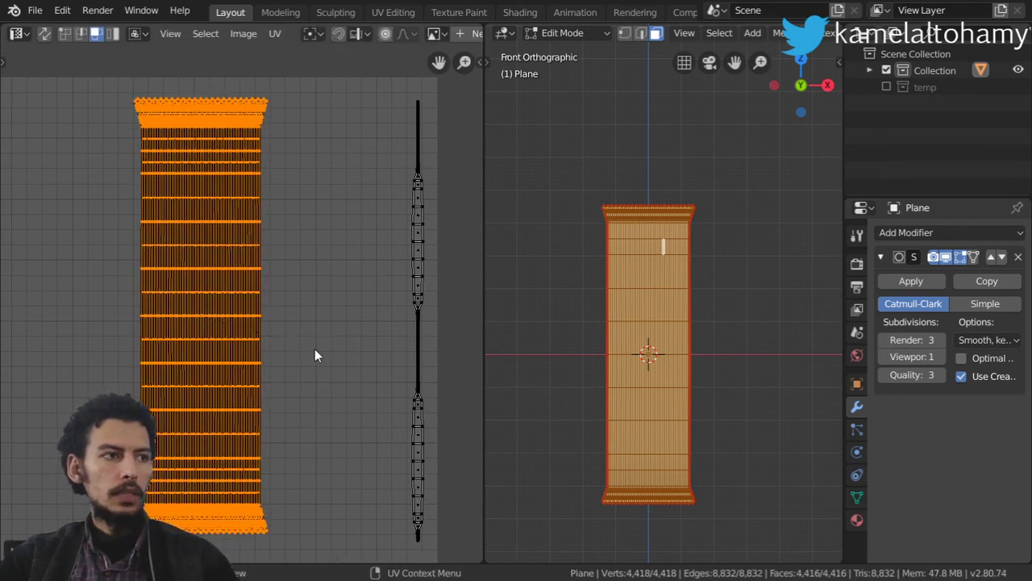
pyautogui.moveTo(314, 348); pyautogui.dragTo(315, 325, button='middle')
pyautogui.press('s')
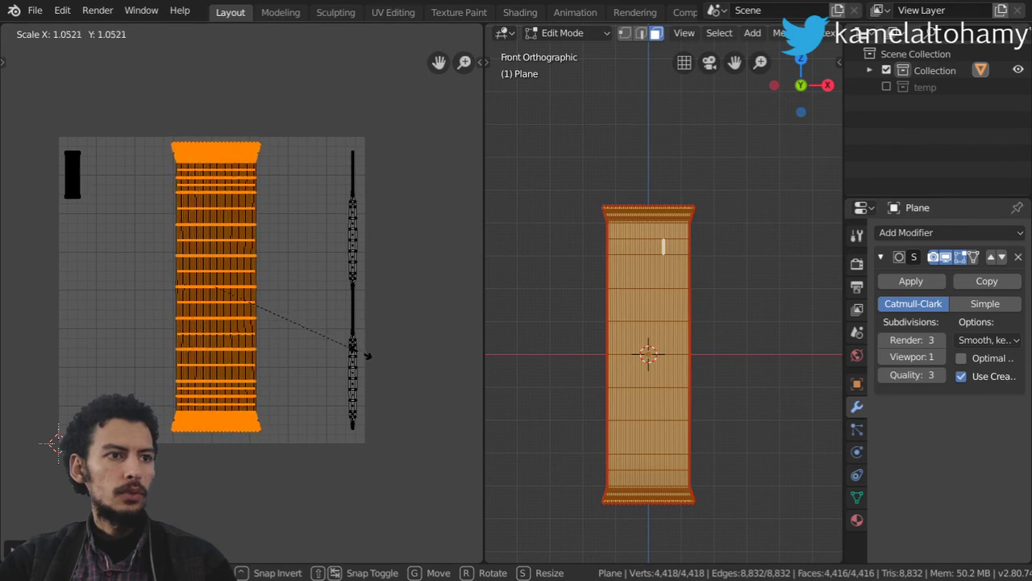
pyautogui.click(362, 353)
# Clear the mesh selection and inspect the wrapper's side seams and sealed ends from several angles, ending at the front
pyautogui.moveTo(598, 349); pyautogui.dragTo(720, 364, button='middle')
pyautogui.hotkey('alt', 'a')
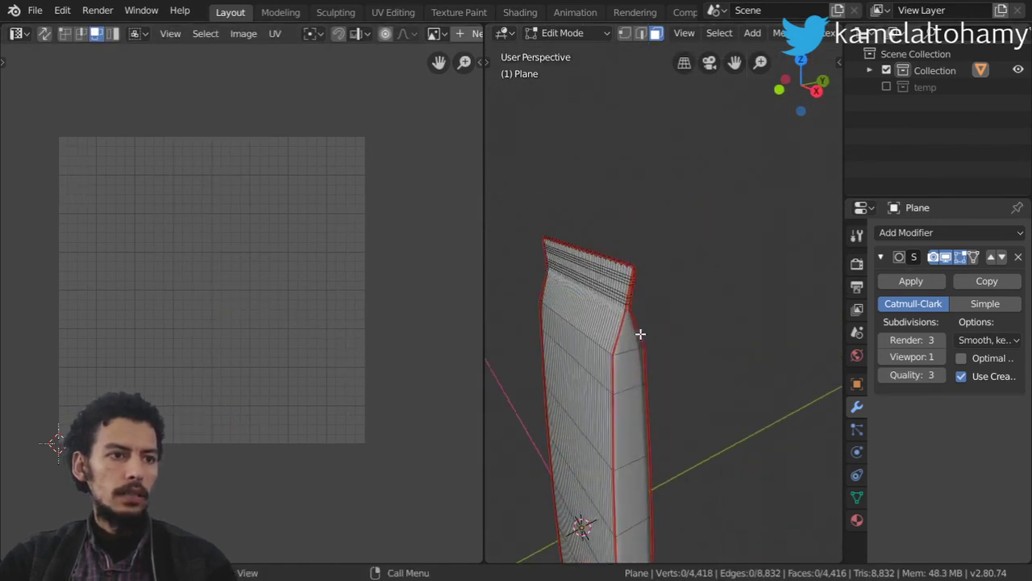
pyautogui.scroll(3, 719, 312)
pyautogui.moveTo(719, 311); pyautogui.dragTo(710, 308, button='middle')
pyautogui.moveTo(570, 305); pyautogui.dragTo(685, 233, button='middle')
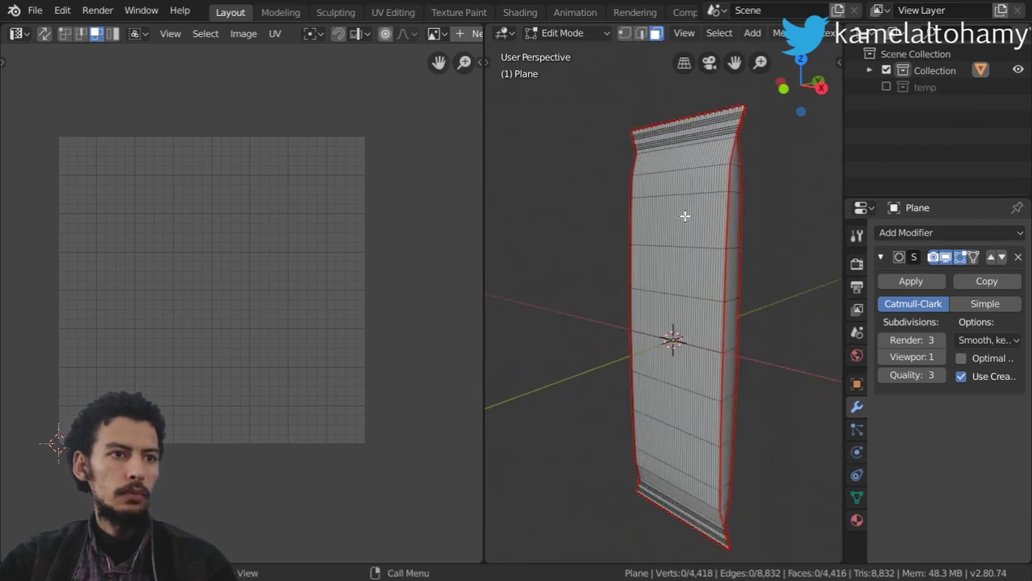
pyautogui.press('KP_1')
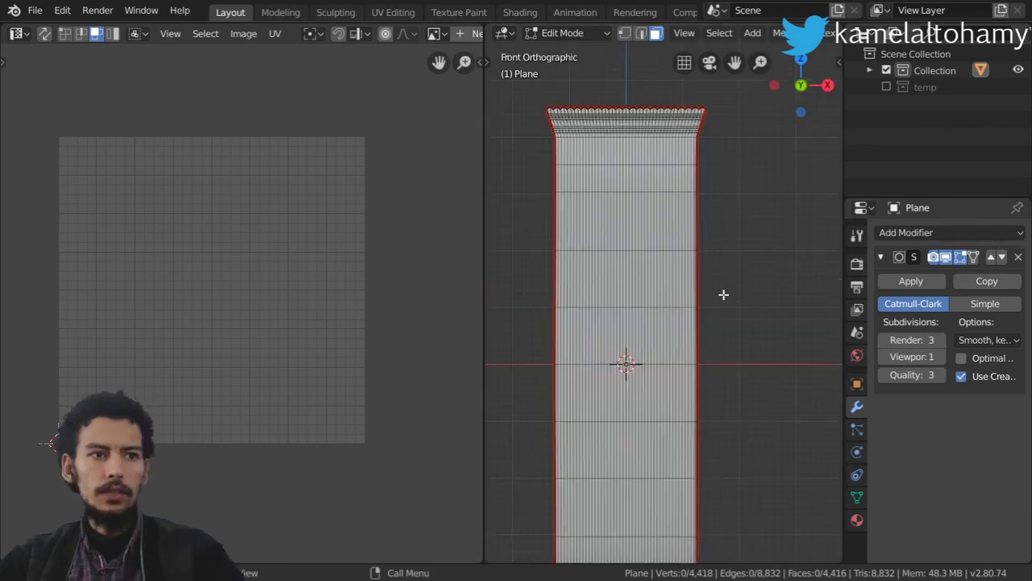
# Box-select faces on the wrapper's front to check where they lie in the UV layout, and reselect the whole mesh
pyautogui.press('a')
pyautogui.hotkey('alt', 'a')
pyautogui.scroll(-3, 654, 206)
pyautogui.press('b')
pyautogui.moveTo(672, 228); pyautogui.dragTo(605, 445)
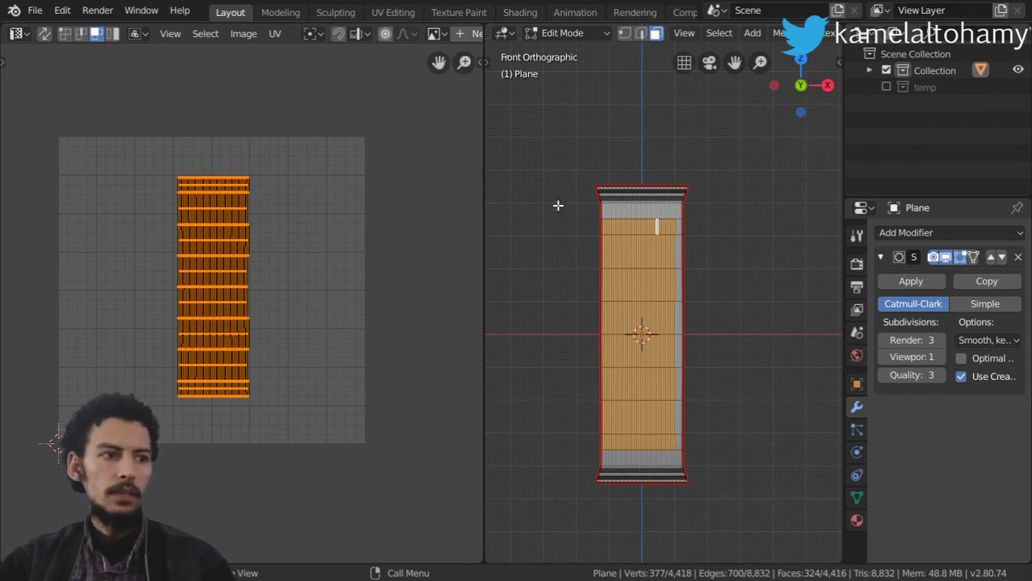
pyautogui.hotkey('alt', 'a')
pyautogui.press('a')
# Select only the large wrapper island, enlarge it slightly and shift it down along Y to centre it in the UV space
pyautogui.scroll(3, 199, 327)
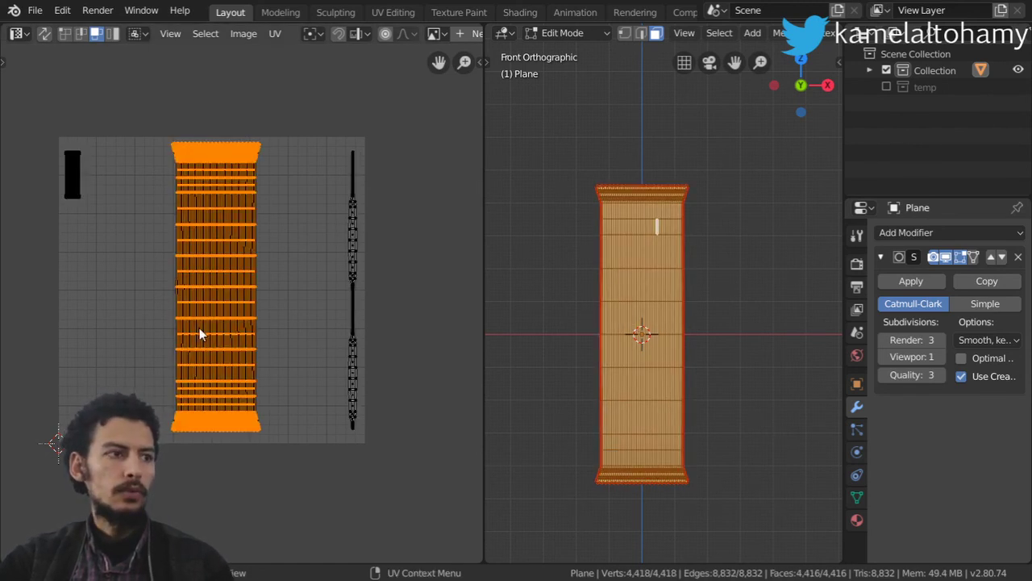
pyautogui.moveTo(258, 329); pyautogui.dragTo(319, 339, button='middle')
pyautogui.press('Home')
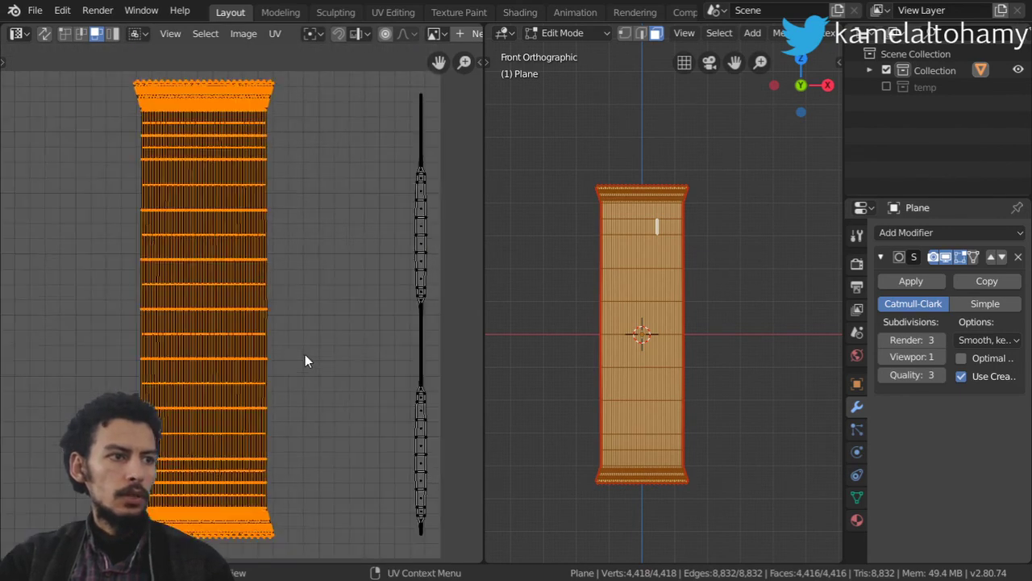
pyautogui.hotkey('alt', 'a')
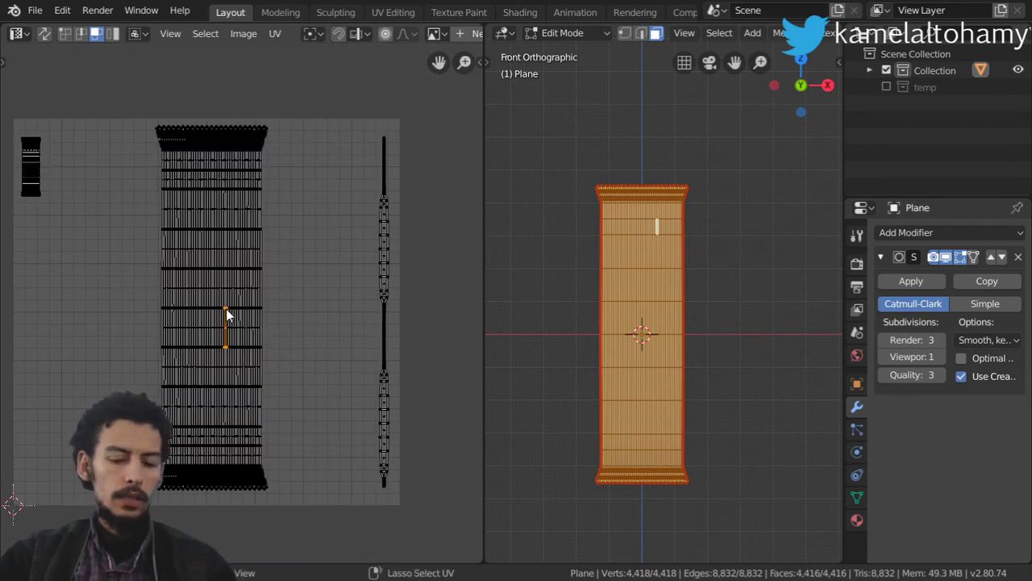
pyautogui.press('l')
pyautogui.press('s')
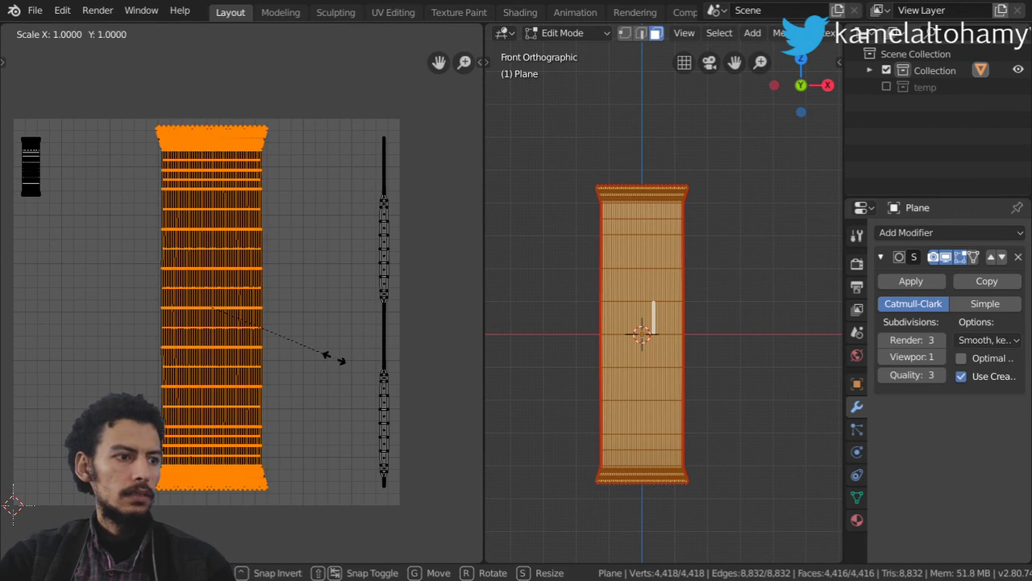
pyautogui.press('y')
pyautogui.click(361, 388)
pyautogui.press('g')
pyautogui.press('y')
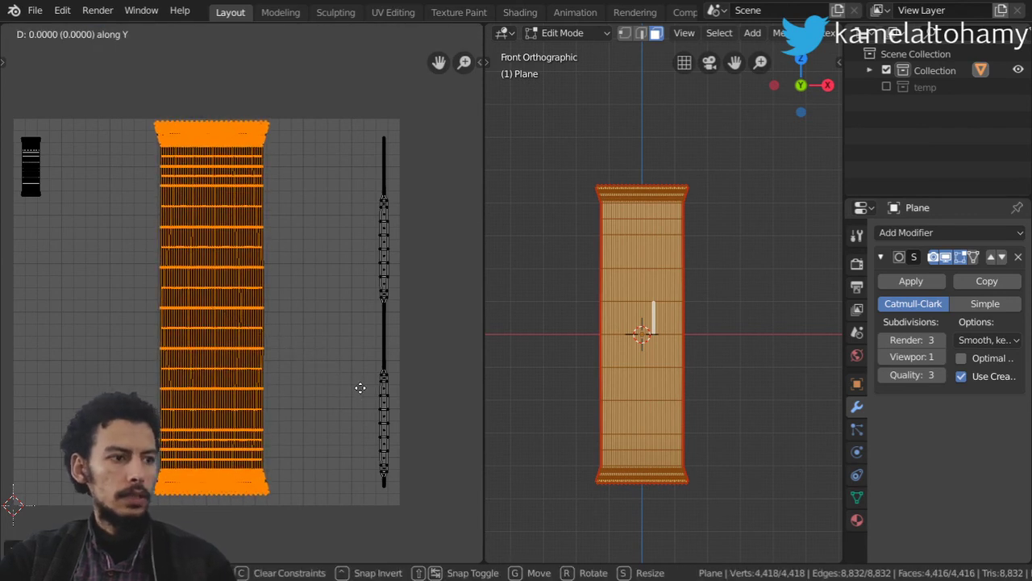
pyautogui.click(368, 427)
# Select the small upper-left wrapper island, enlarge it to more than twice its size and place it within the upper left corner
pyautogui.press('a')
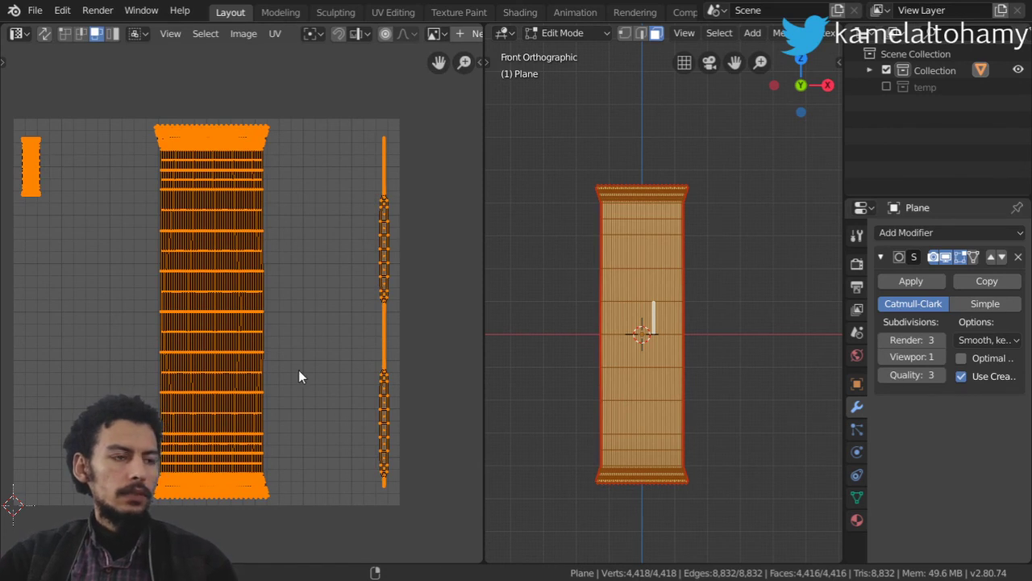
pyautogui.hotkey('alt', 'a')
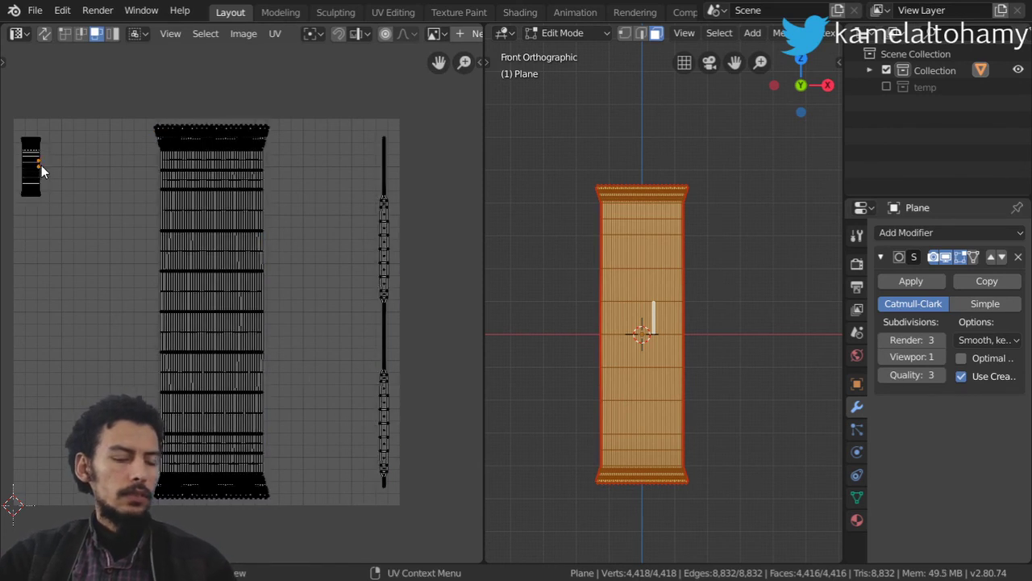
pyautogui.press('l')
pyautogui.press('s')
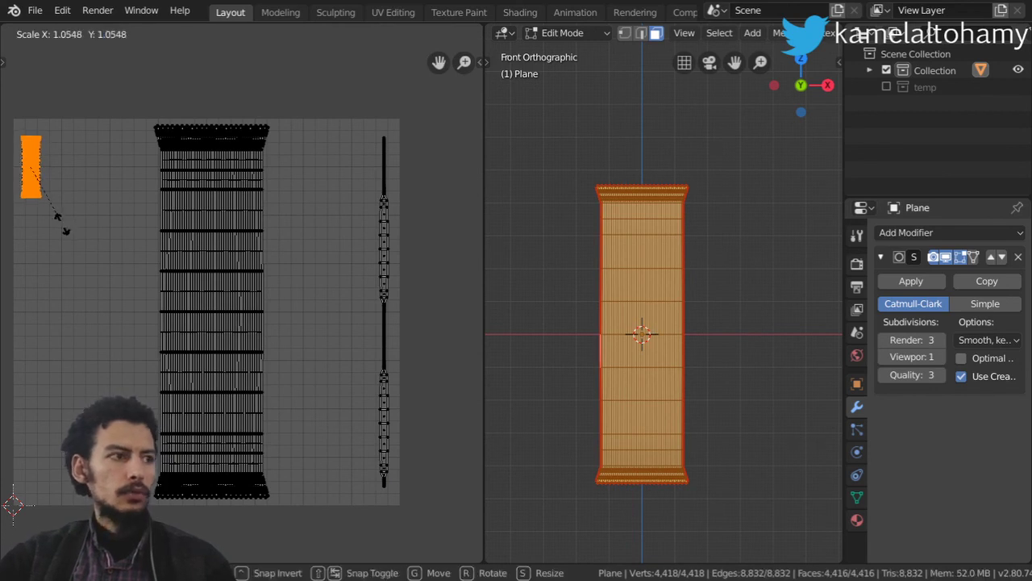
pyautogui.click(115, 292)
pyautogui.press('g')
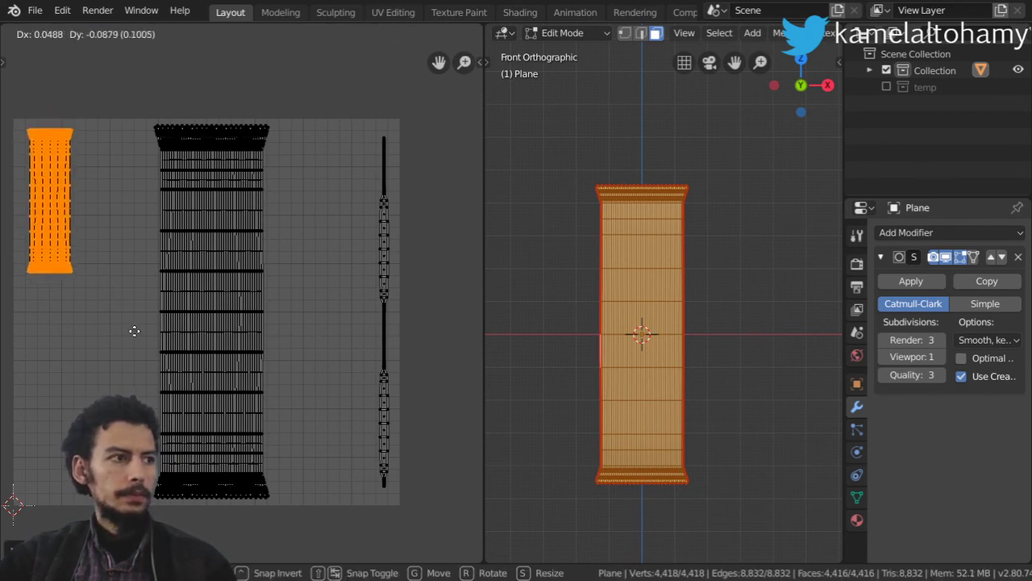
pyautogui.click(130, 333)
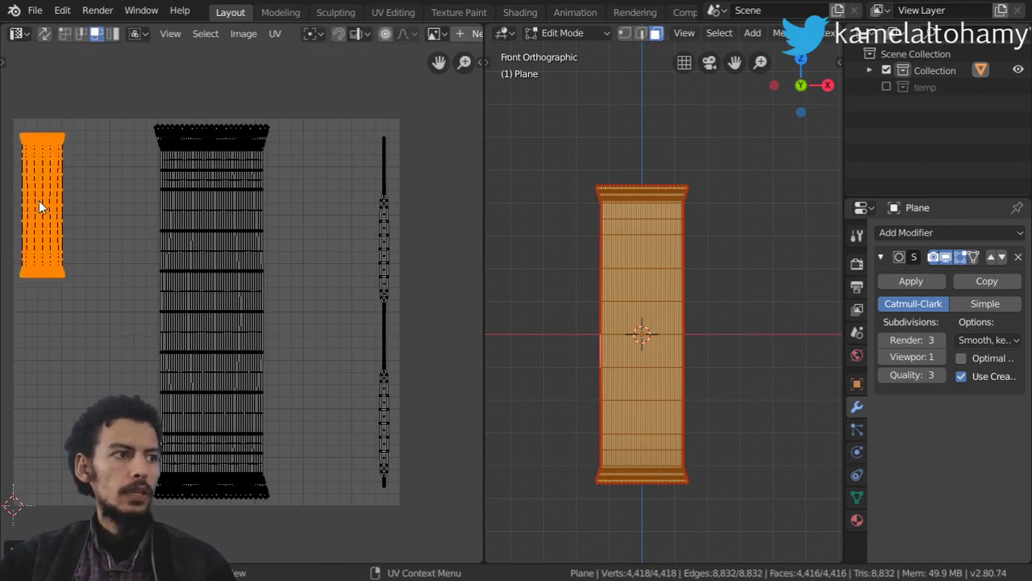
# Clear the selection and pick single faces across the wrapper's front to check their positions in the UV layout
pyautogui.click(226, 246)
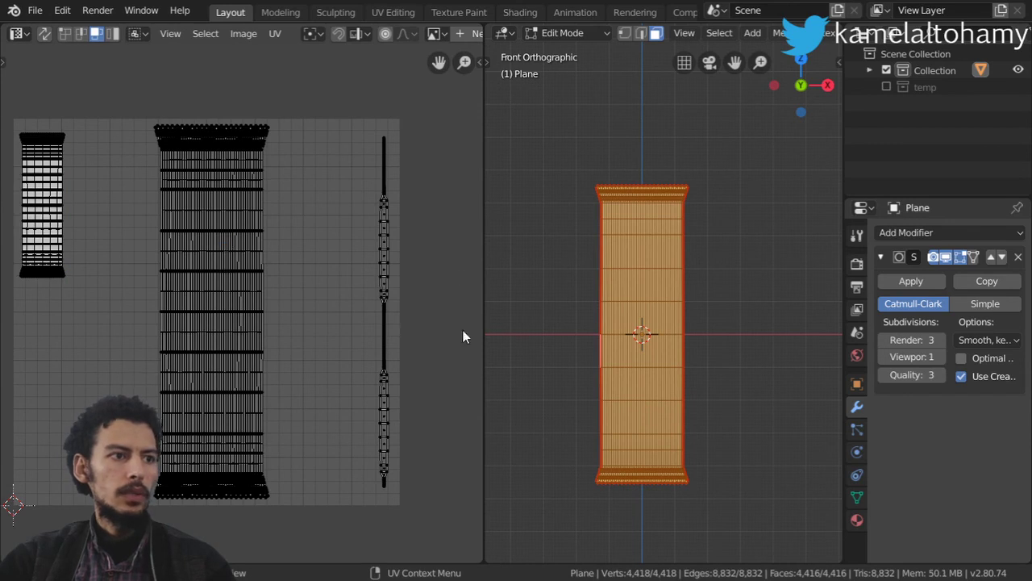
pyautogui.hotkey('alt', 'a')
pyautogui.click(638, 332)
pyautogui.click(649, 316)
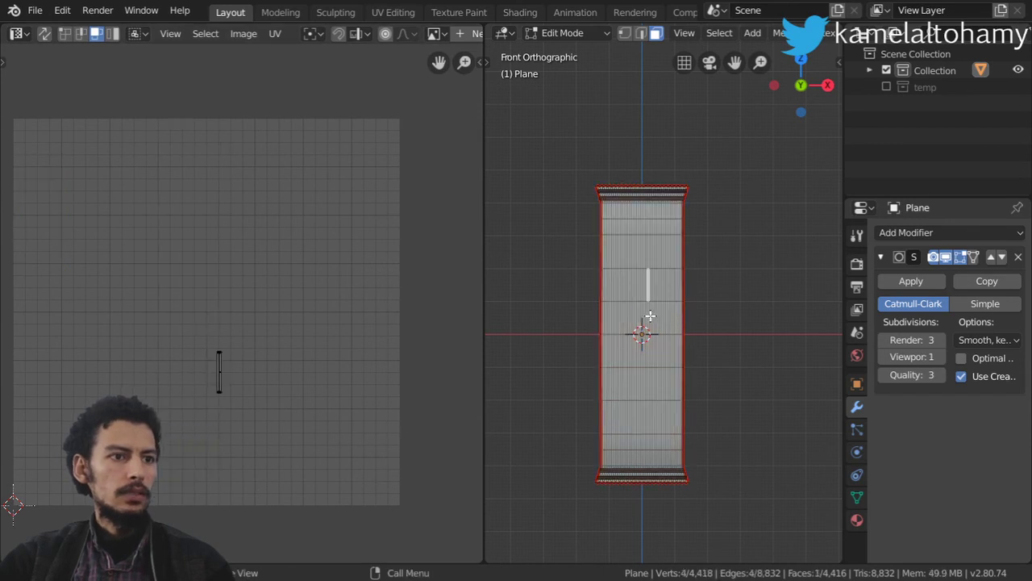
pyautogui.click(643, 396)
pyautogui.click(643, 309)
pyautogui.click(673, 407)
pyautogui.click(653, 231)
pyautogui.click(669, 279)
pyautogui.click(639, 258)
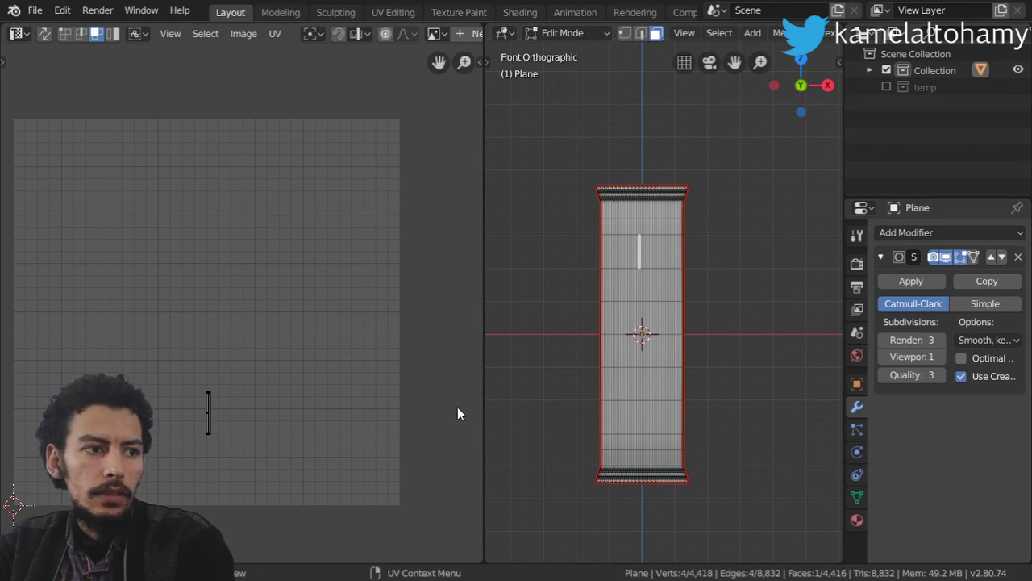
# Join the two editor areas so the UV editor takes over the 3D viewport's space, and select all displayed UVs
pyautogui.moveTo(483, 442); pyautogui.dragTo(403, 440)
pyautogui.rightClick(403, 442)
pyautogui.click(400, 460)
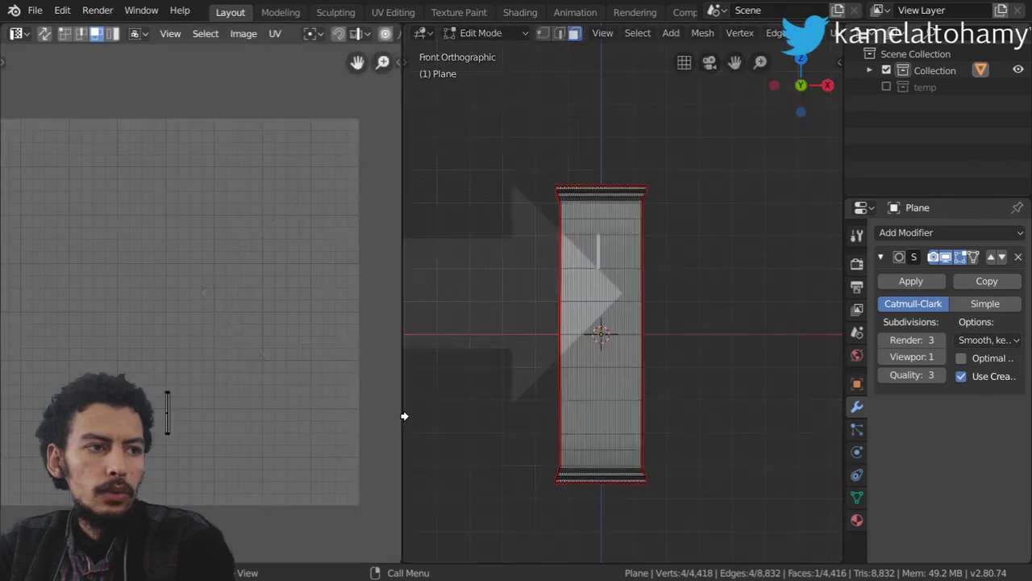
pyautogui.click(406, 417)
pyautogui.press('a')
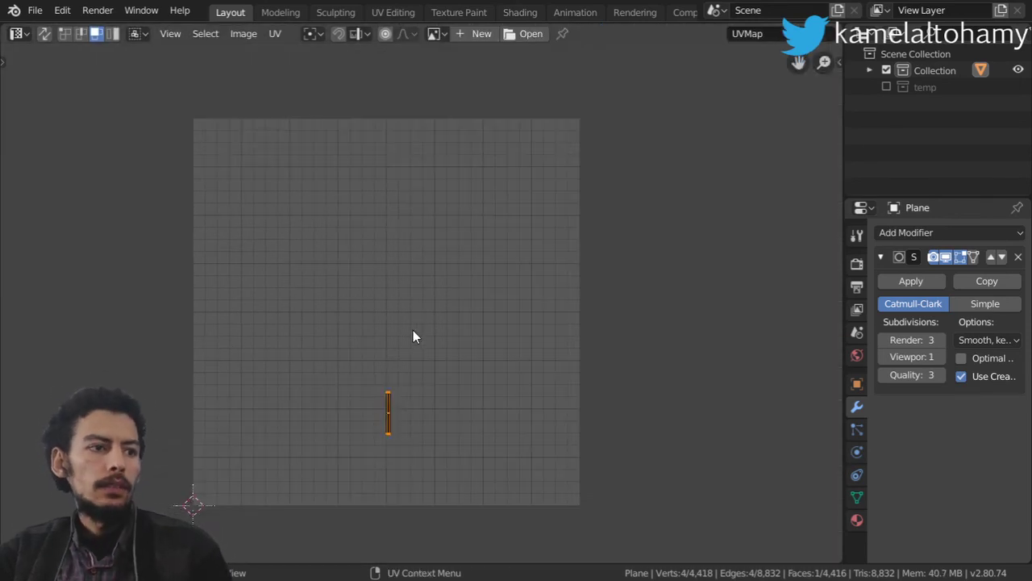
# Switch the area to the 3D viewport, select the entire wrapper mesh, and return to the UV editor showing all islands
pyautogui.click(24, 40)
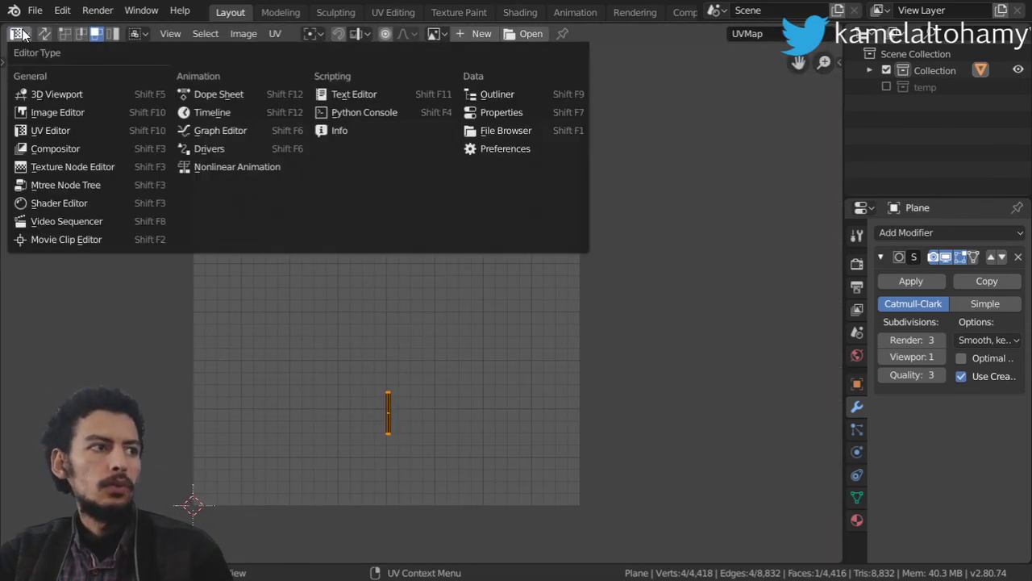
pyautogui.click(49, 98)
pyautogui.click(20, 33)
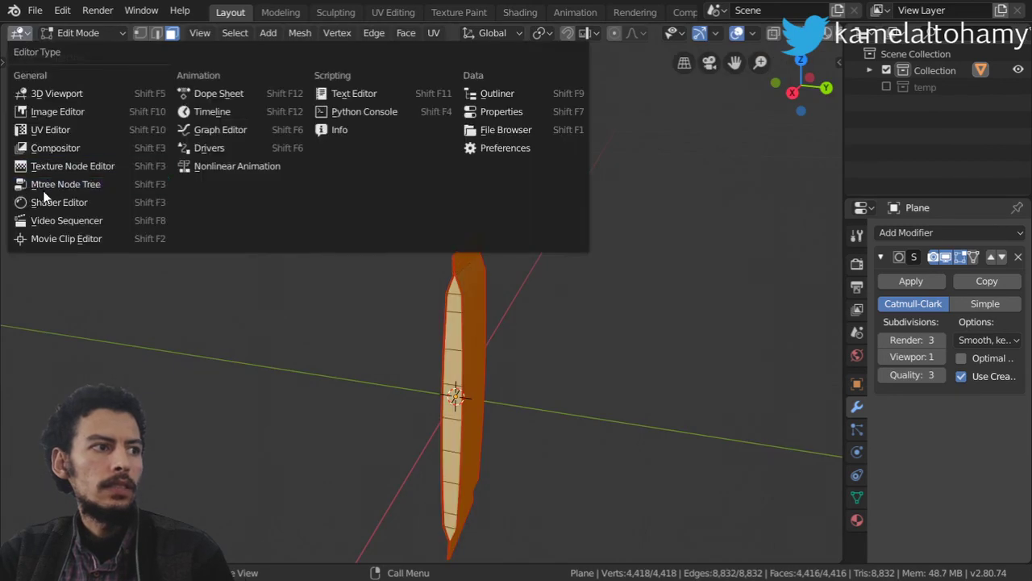
pyautogui.click(56, 132)
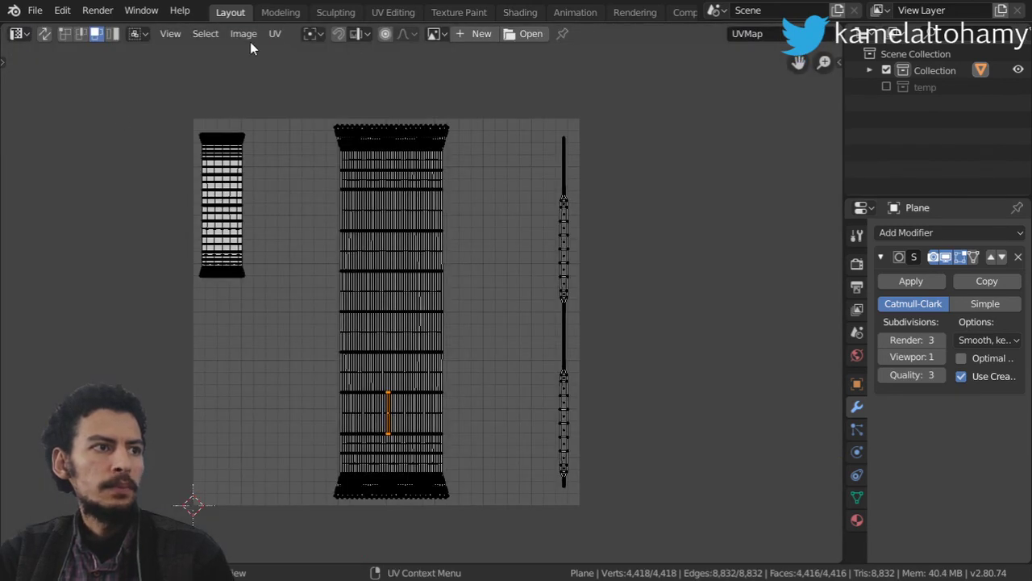
# Start a UV layout export as a PNG image, with the size set to 4096 by 4096 and All UVs enabled
pyautogui.click(274, 34)
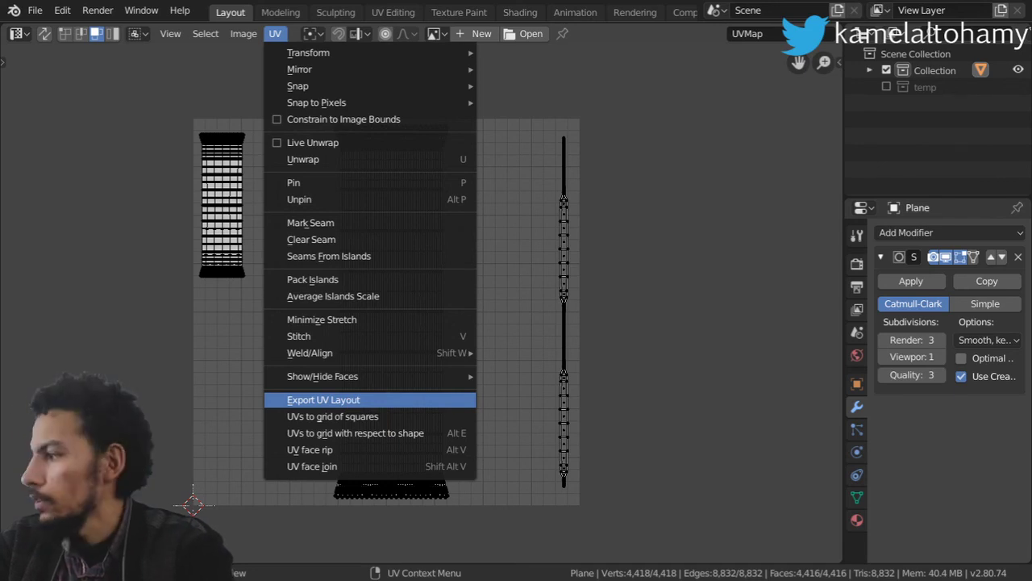
pyautogui.press('Return')
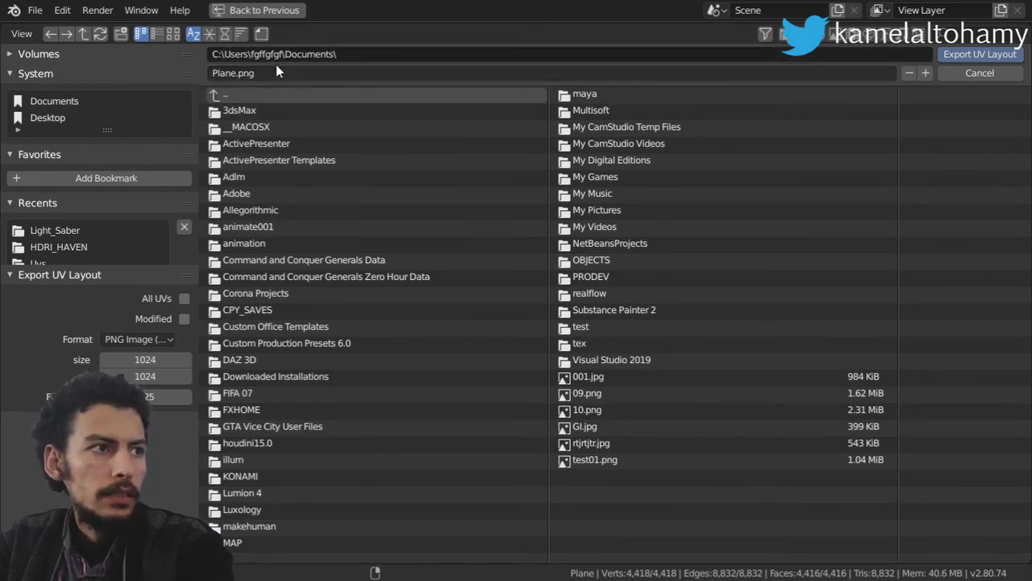
pyautogui.click(164, 361)
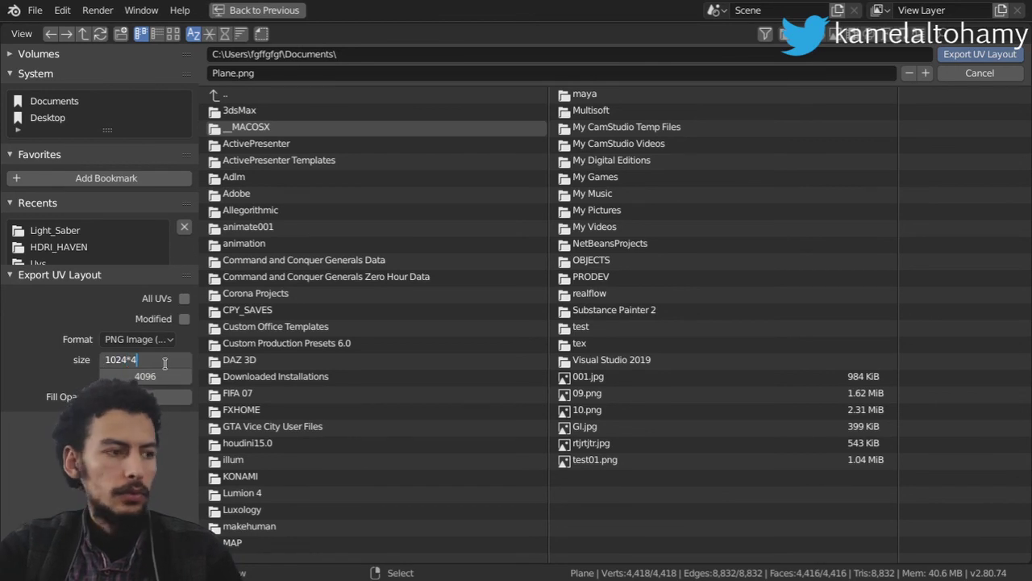
pyautogui.press('BackSpace')
pyautogui.press('BackSpace')
pyautogui.press('BackSpace')
pyautogui.press('BackSpace')
pyautogui.write('4096')
pyautogui.press('Return')
pyautogui.click(183, 298)
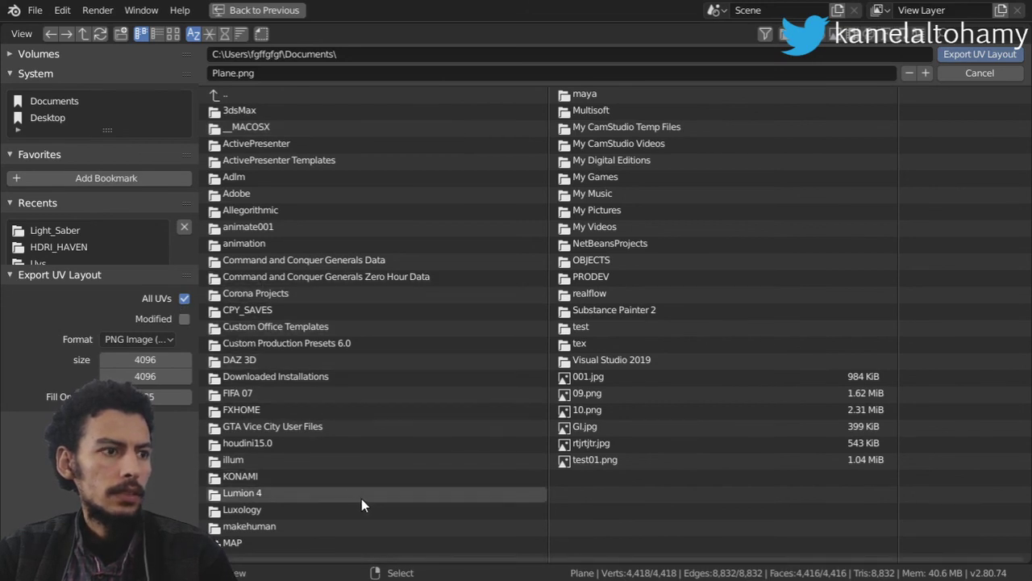
# Name the UV layout export file uvs_export.png in the Documents folder
pyautogui.click(272, 73)
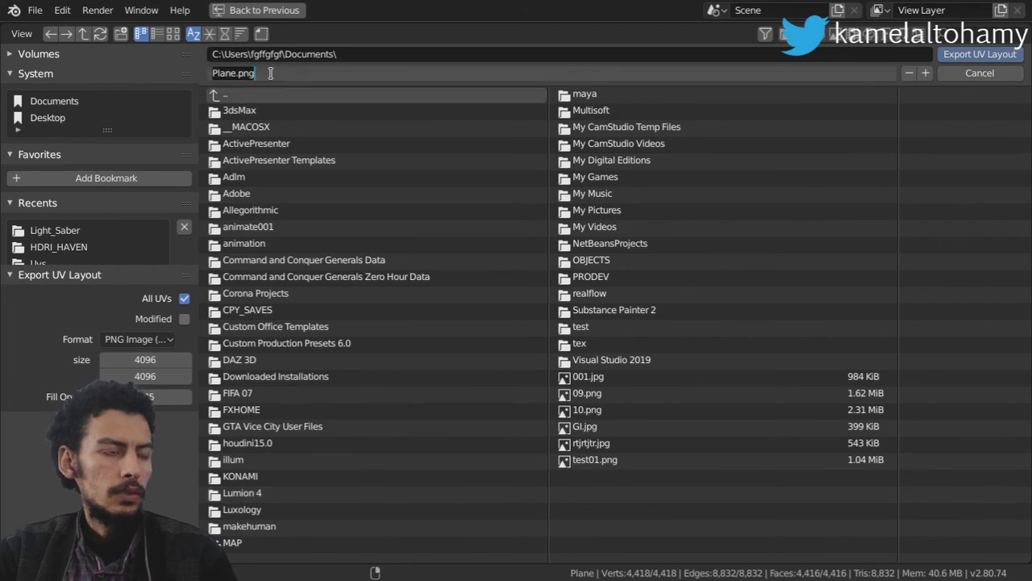
pyautogui.write('uvs')
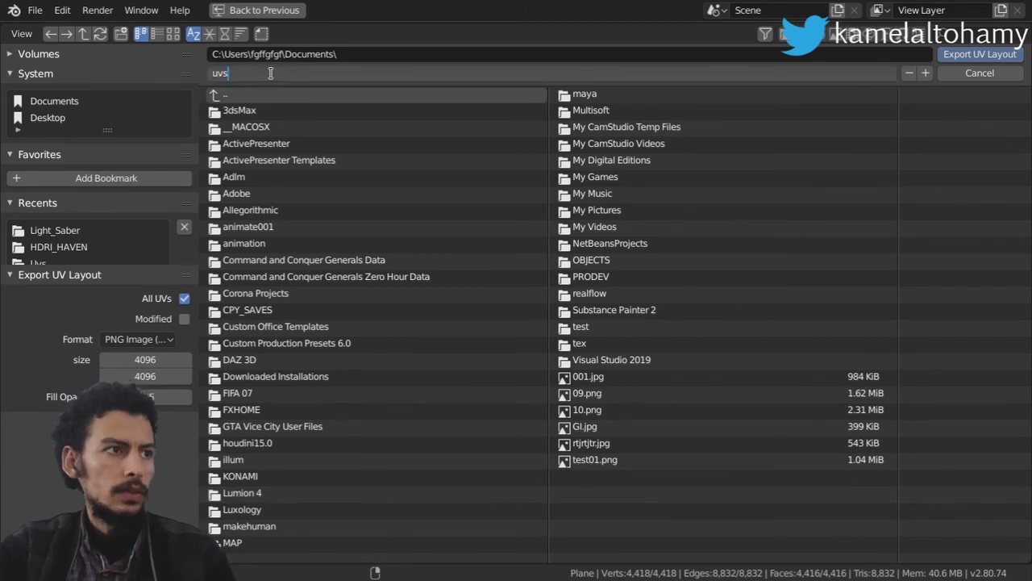
pyautogui.write('_export')
pyautogui.press('Return')
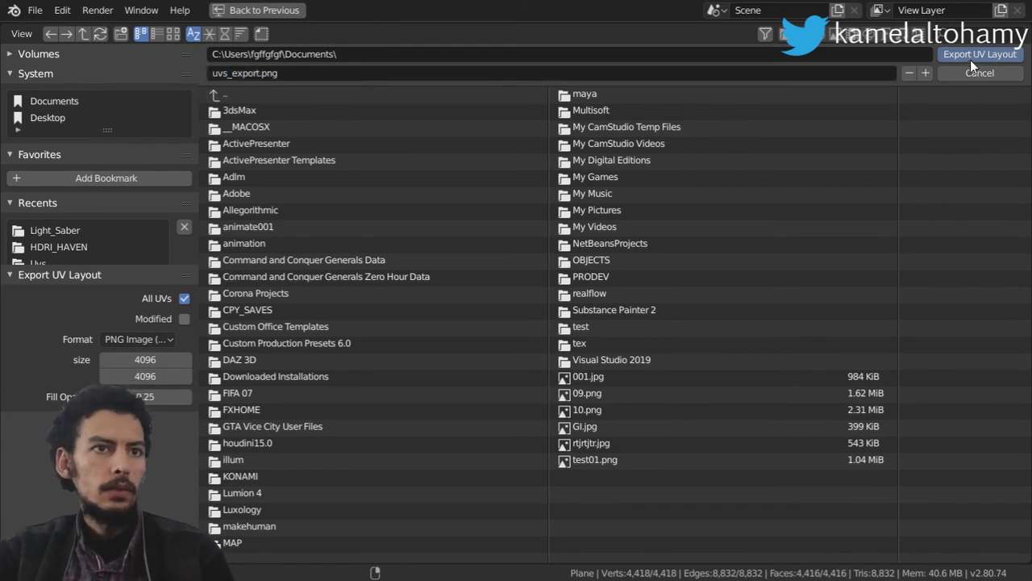